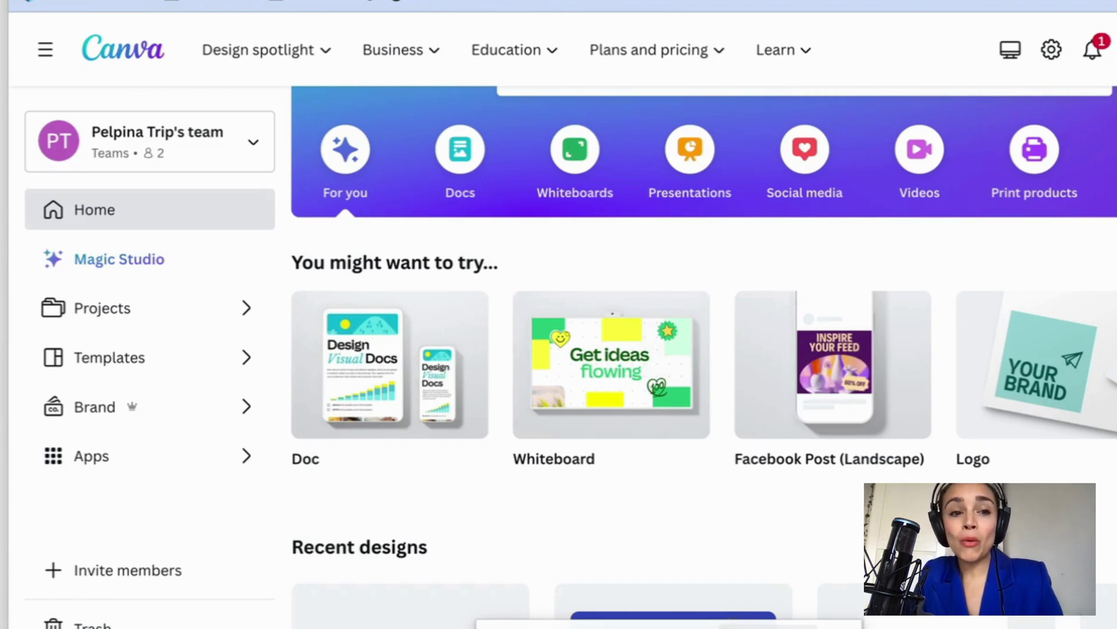
pyautogui.scroll(3, 443, 235)
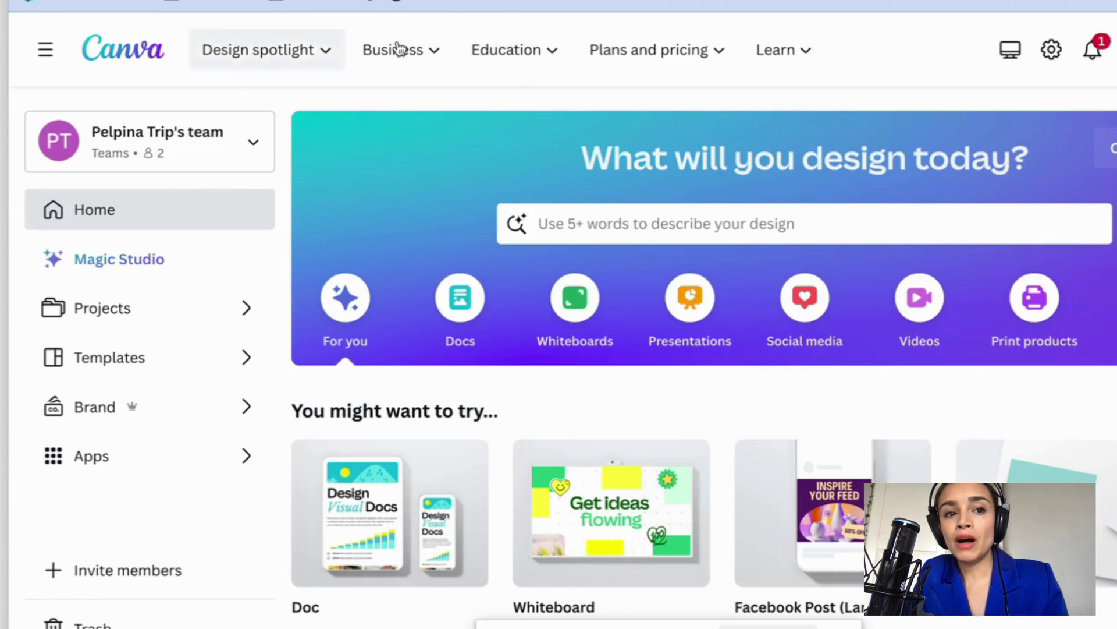
pyautogui.click(223, 51)
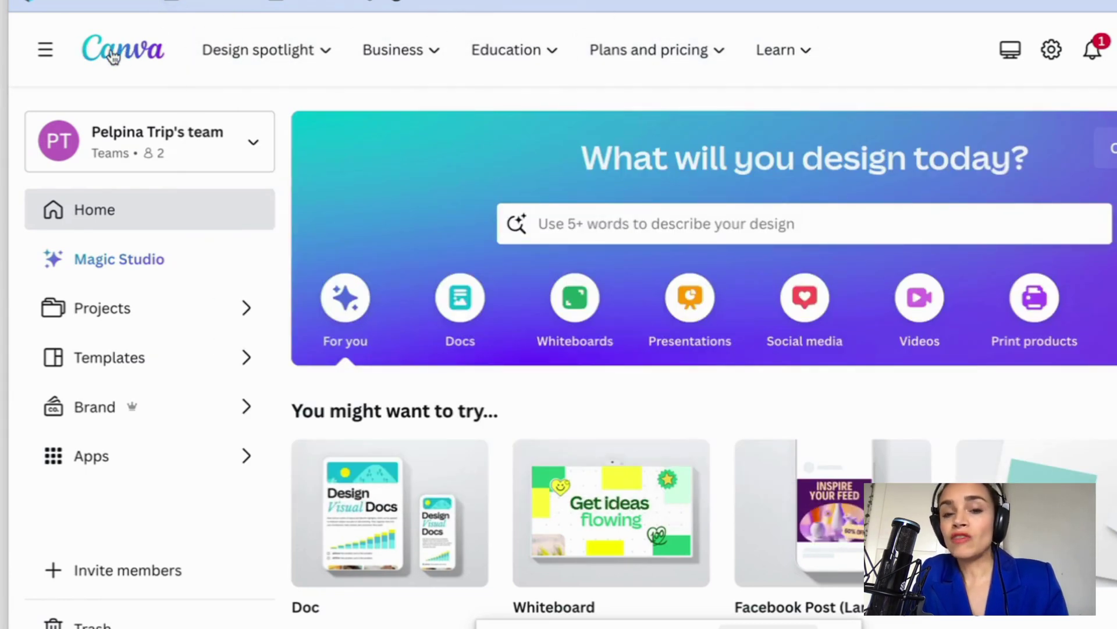
pyautogui.moveTo(623, 55)
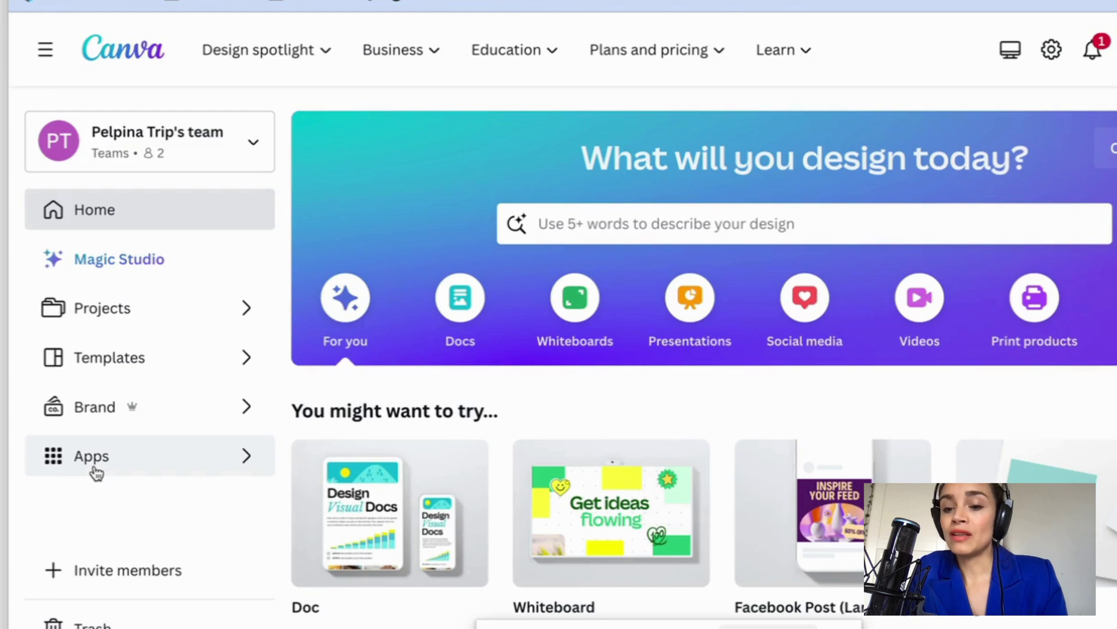
pyautogui.moveTo(547, 458)
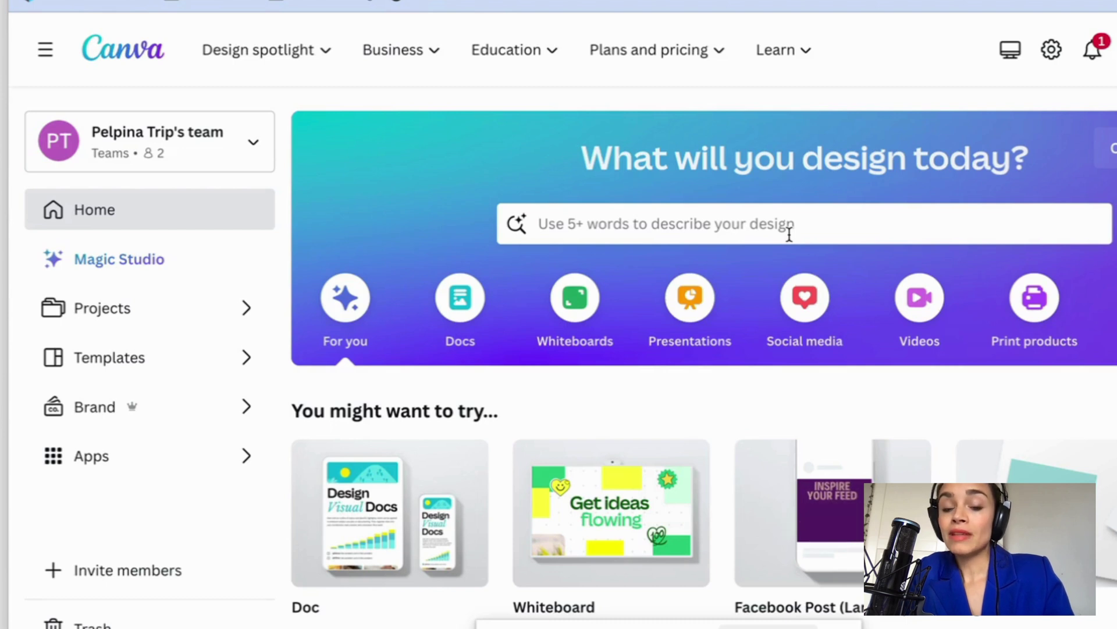
pyautogui.click(714, 223)
pyautogui.press('Escape')
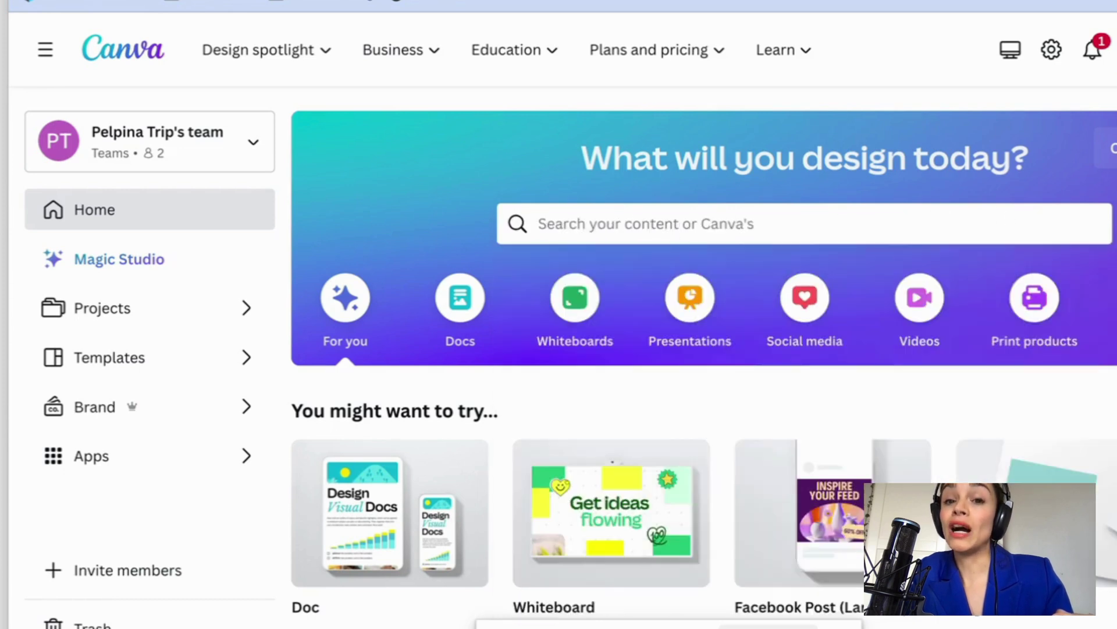
# - Look through the recent designs on the home page and return to its beginning
pyautogui.scroll(-5, 704, 356)
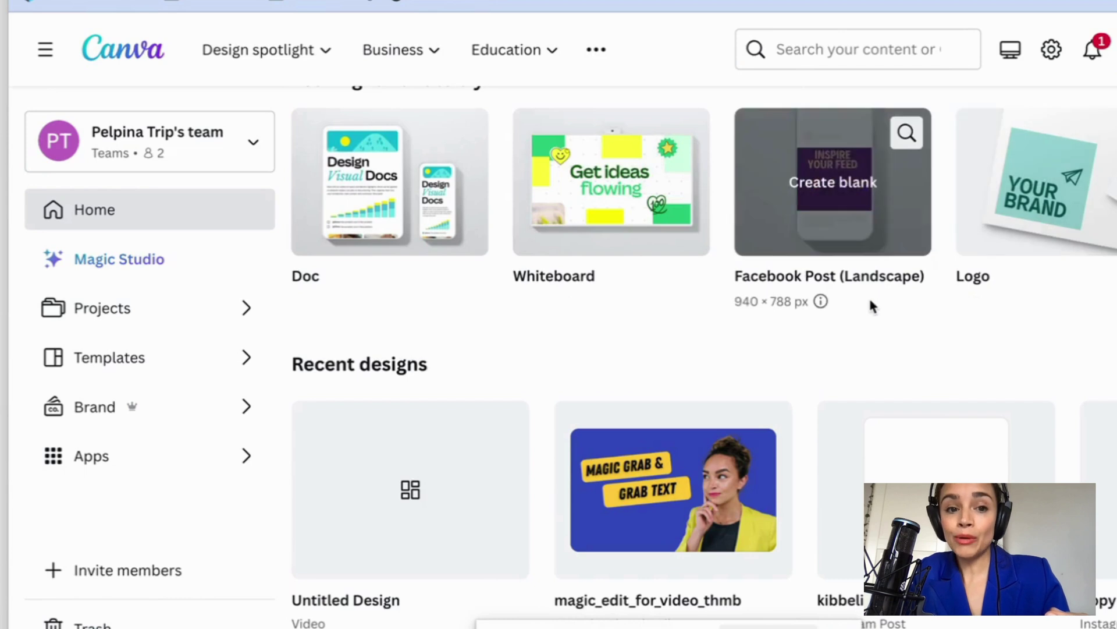
pyautogui.scroll(-3, 868, 295)
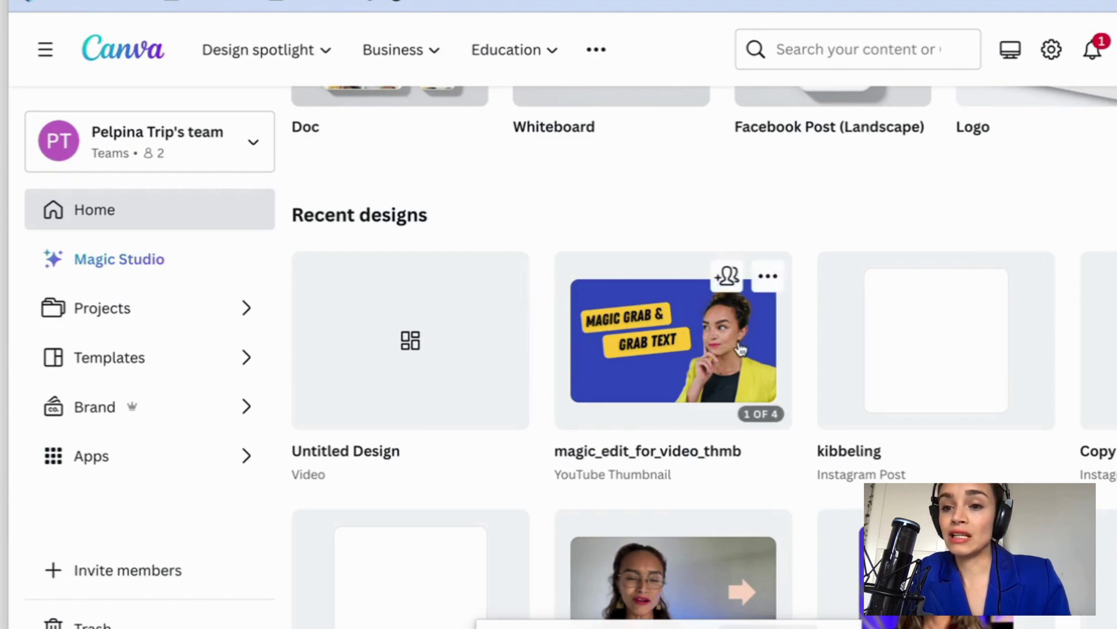
pyautogui.scroll(-8, 838, 349)
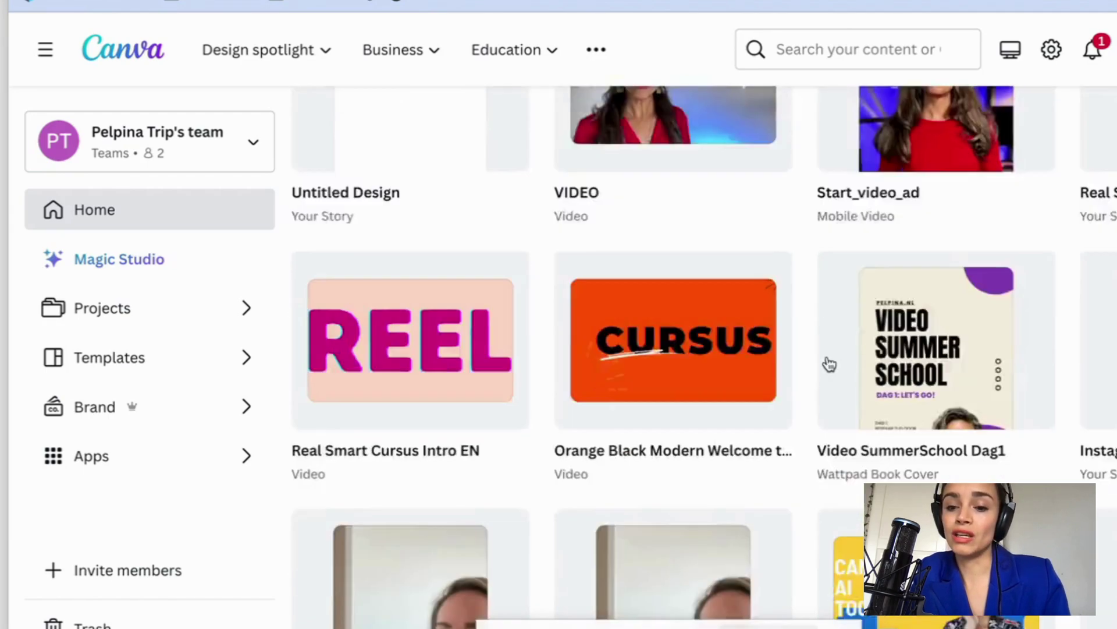
pyautogui.scroll(-15, 829, 364)
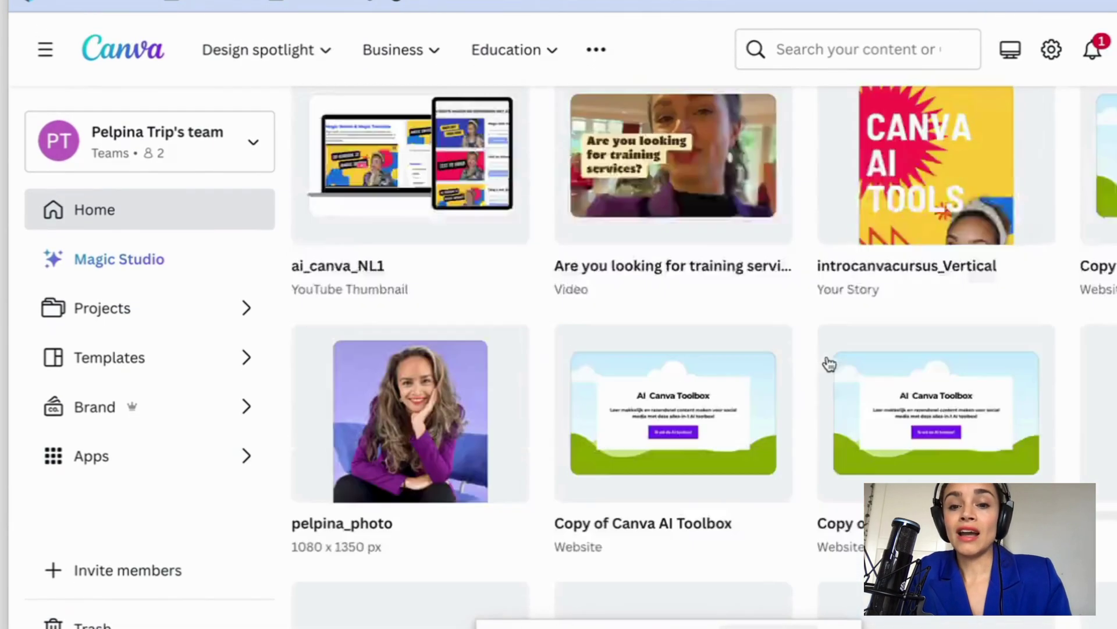
pyautogui.scroll(-5, 830, 364)
pyautogui.scroll(20, 829, 364)
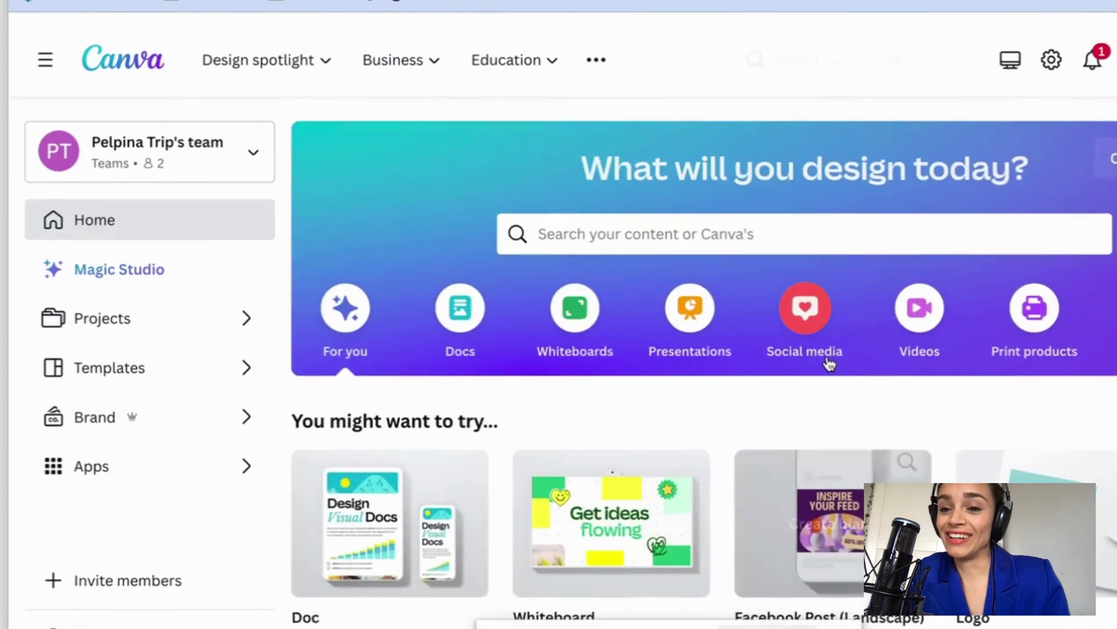
pyautogui.scroll(-4, 830, 363)
pyautogui.scroll(2, 829, 363)
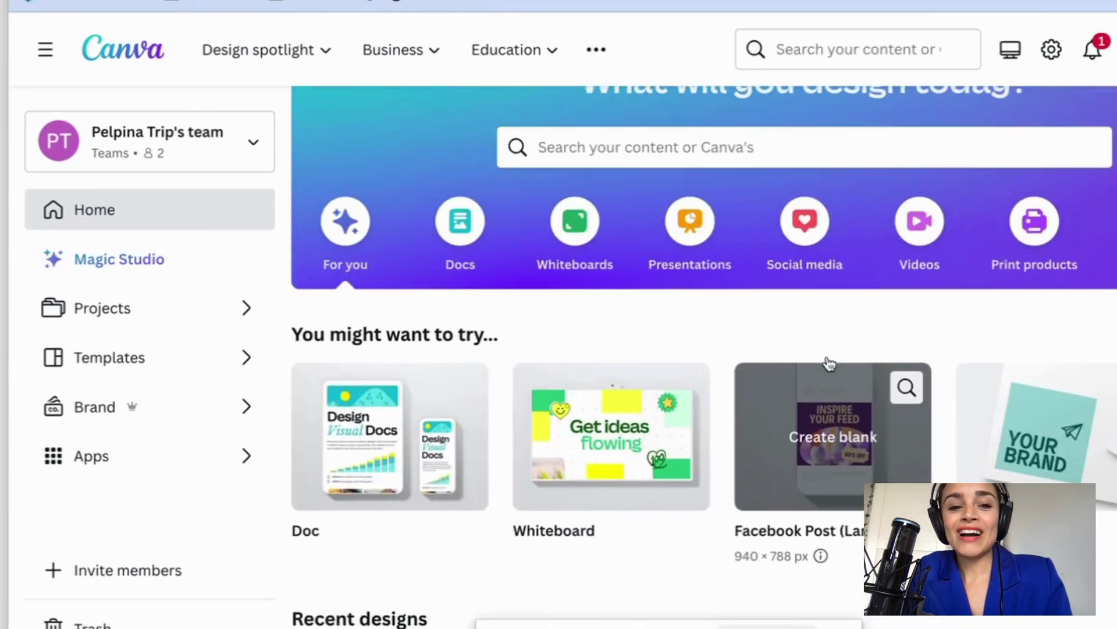
pyautogui.scroll(3, 828, 362)
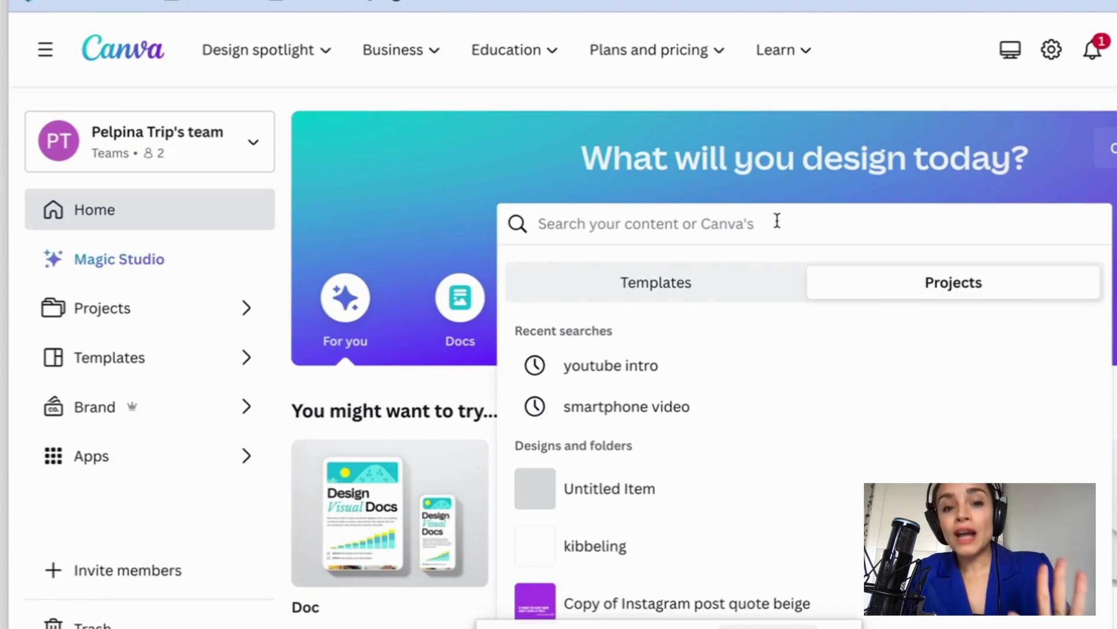
# - Search the templates, rather than the projects, for "instagram story introducing new colleague"
pyautogui.write('in')
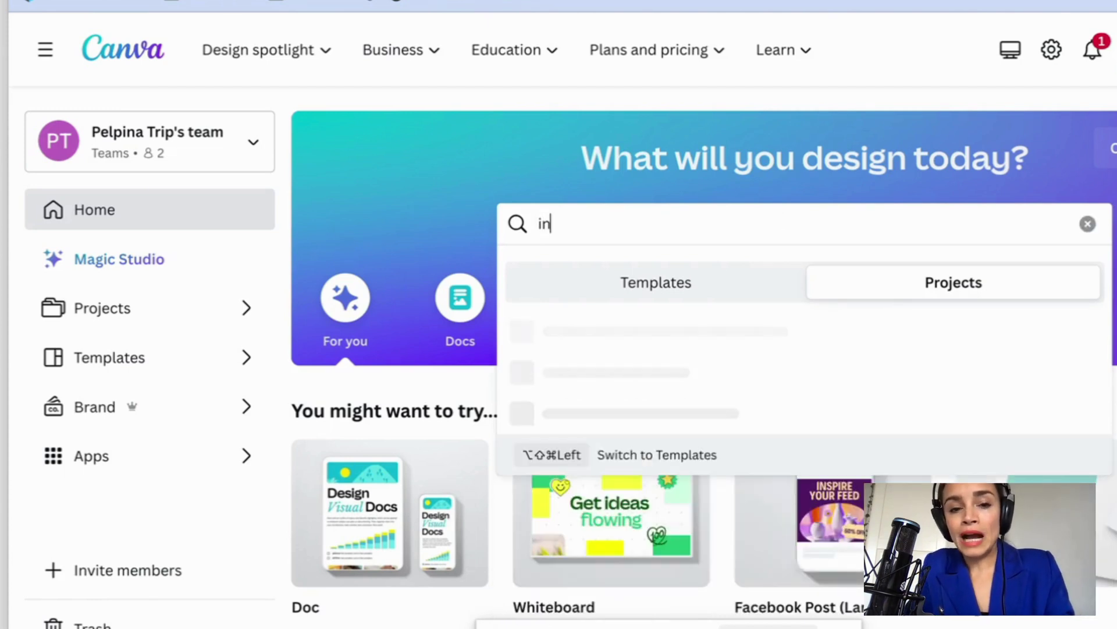
pyautogui.write('stagram stor')
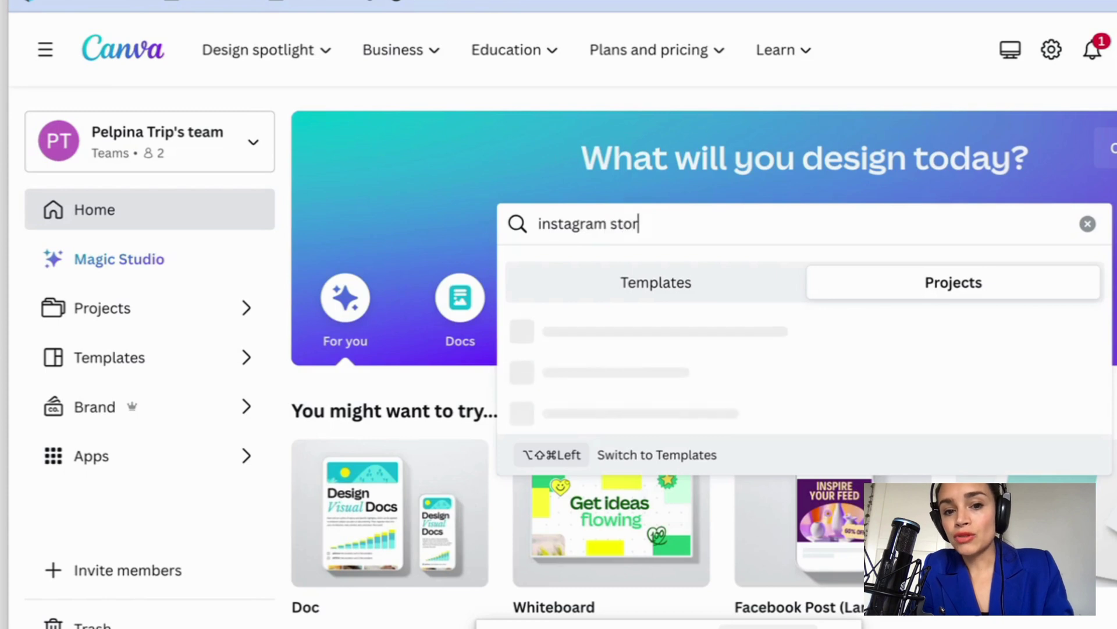
pyautogui.write('y introcingnew')
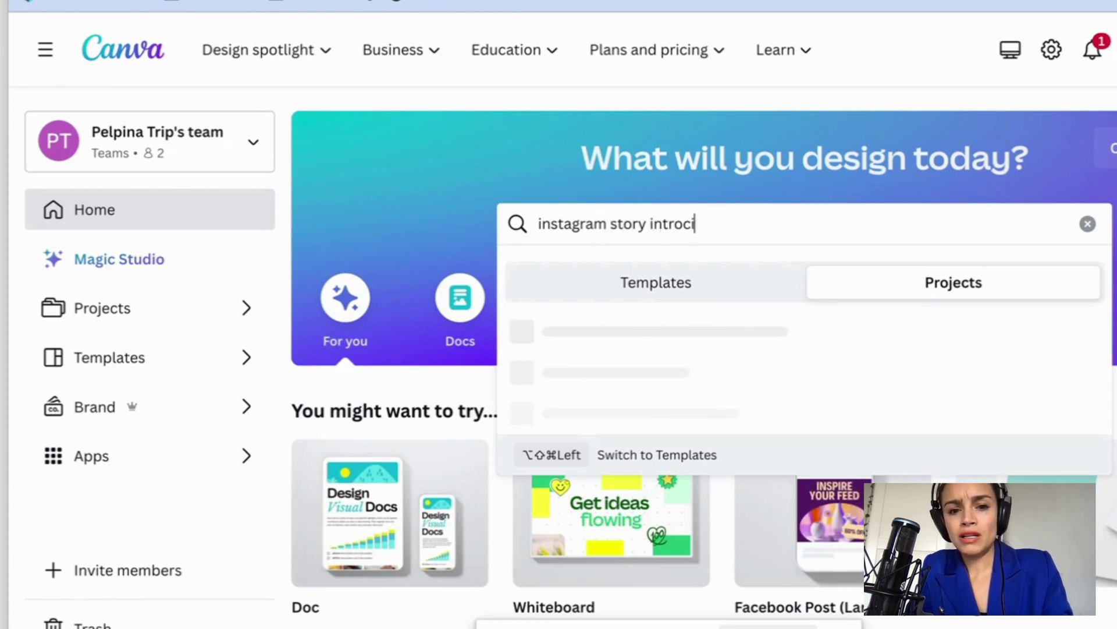
pyautogui.press('BackSpace')
pyautogui.write('d')
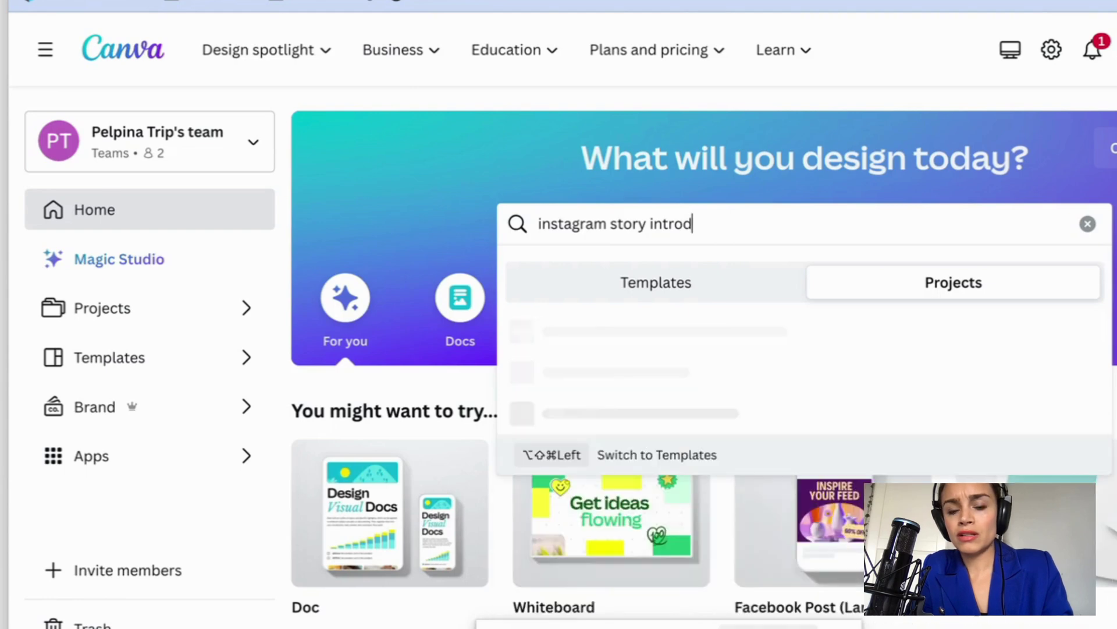
pyautogui.write('uing')
pyautogui.press('BackSpace')
pyautogui.press('BackSpace')
pyautogui.press('BackSpace')
pyautogui.press('BackSpace')
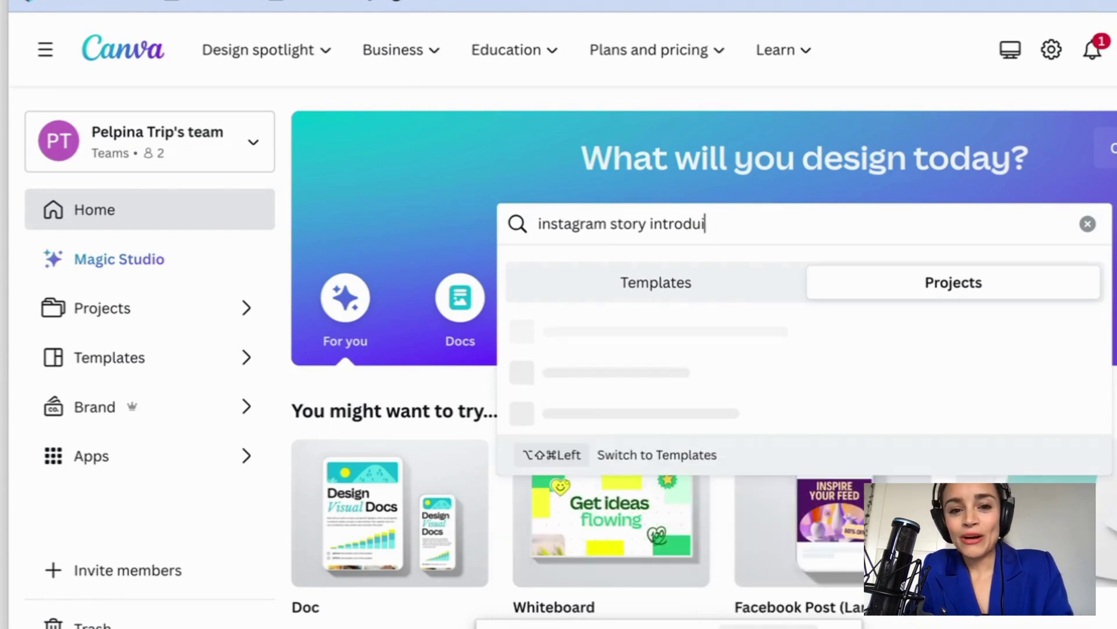
pyautogui.write('ucing ')
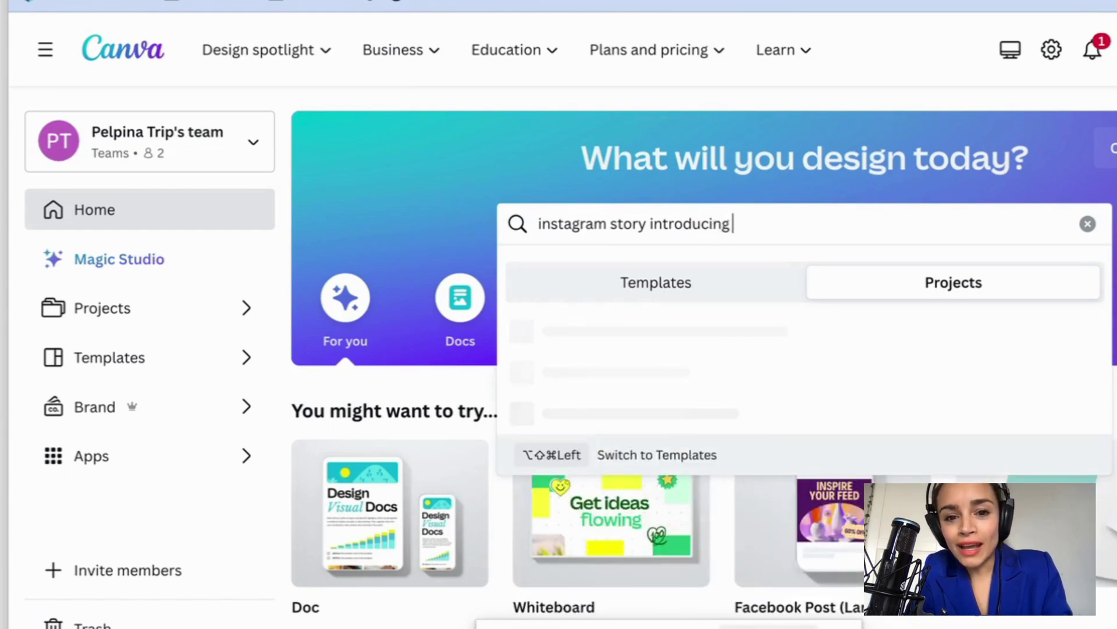
pyautogui.write('new colleague')
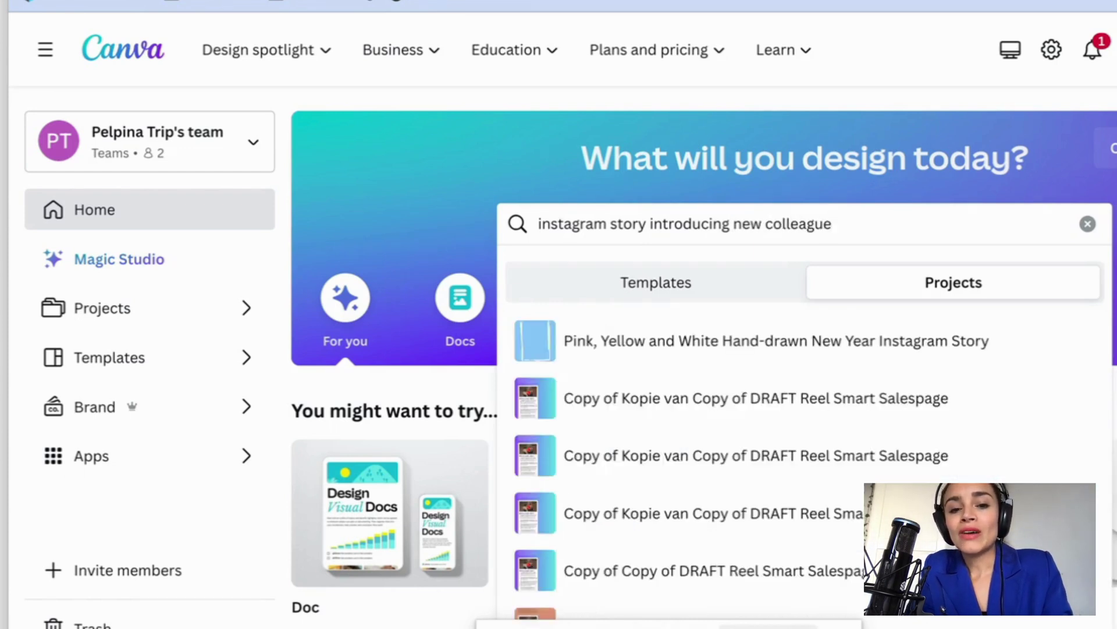
pyautogui.click(716, 285)
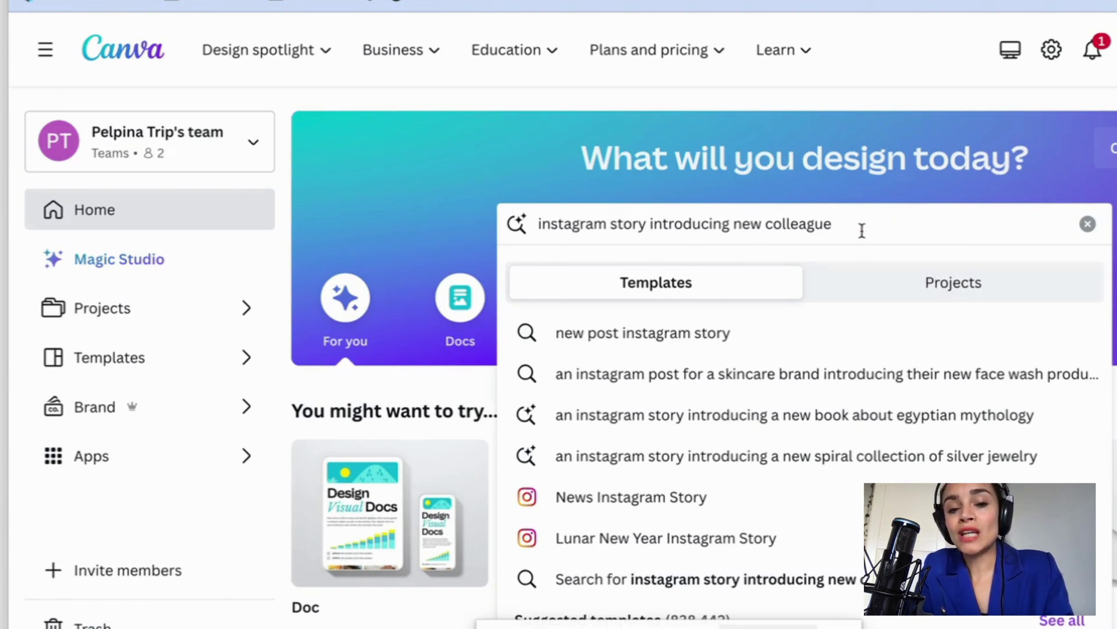
pyautogui.press('Return')
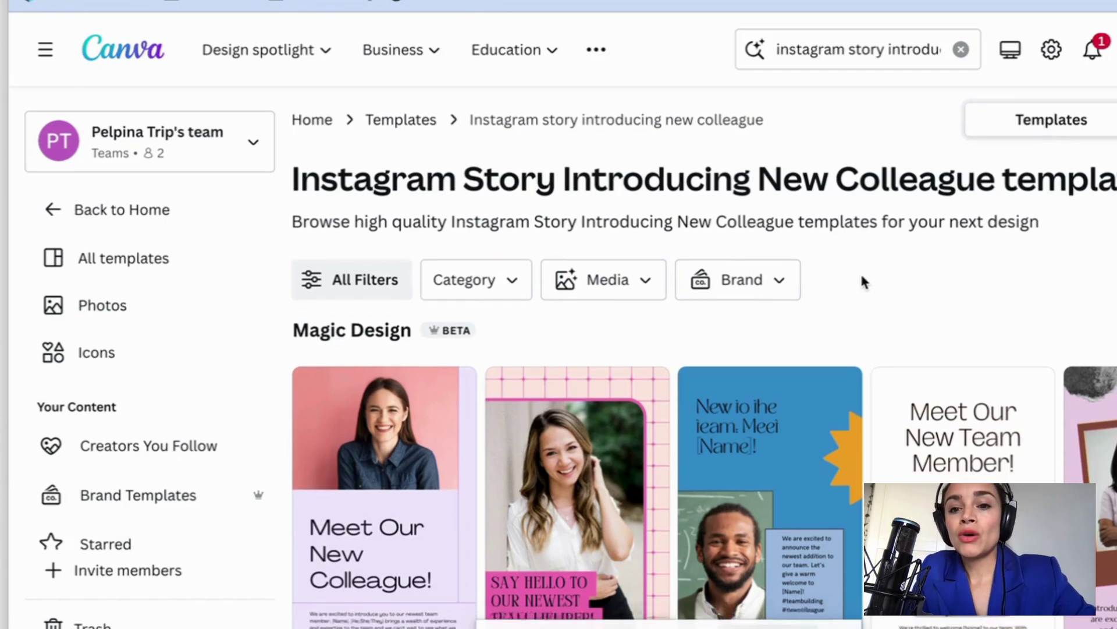
# - Examine the Magic Design suggestions and the regular template results for the new colleague story
pyautogui.scroll(-4, 864, 283)
pyautogui.scroll(1, 863, 282)
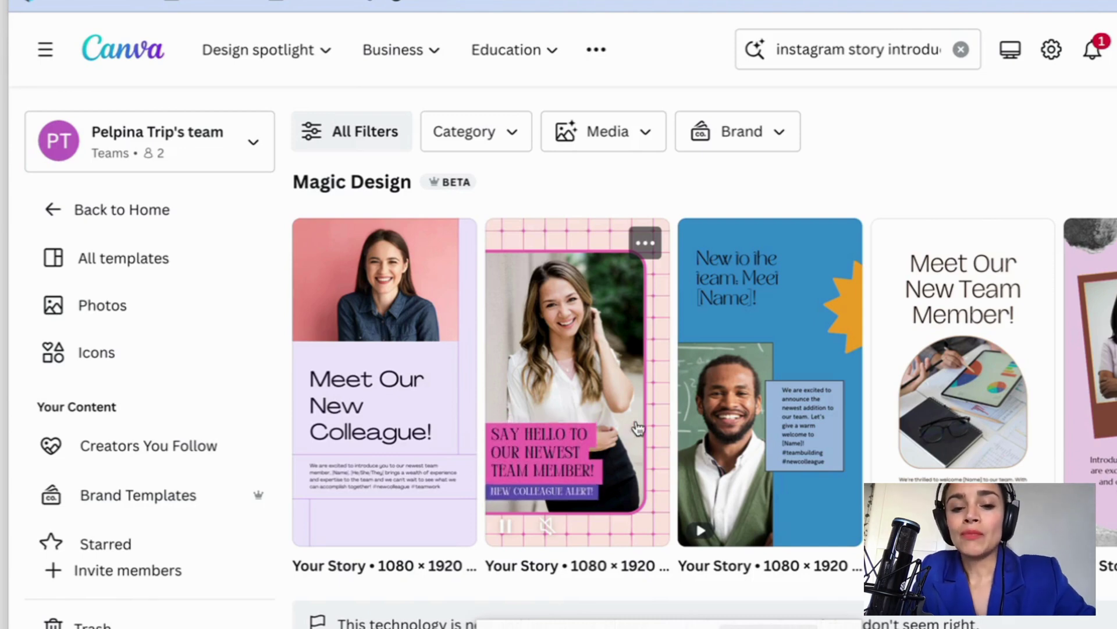
pyautogui.scroll(-4, 763, 317)
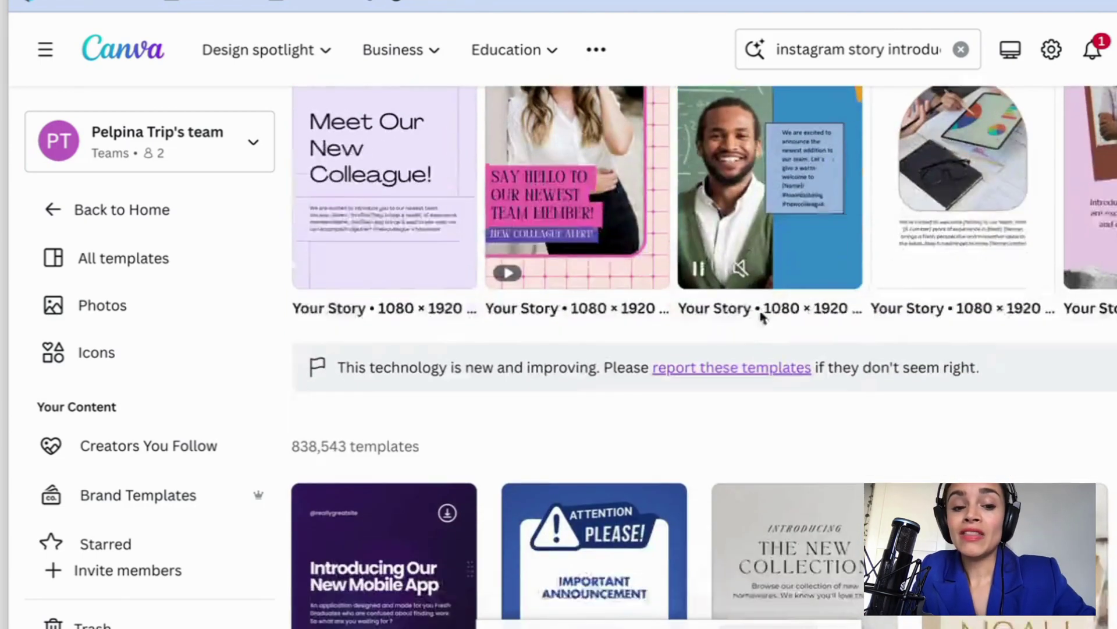
pyautogui.scroll(-5, 763, 317)
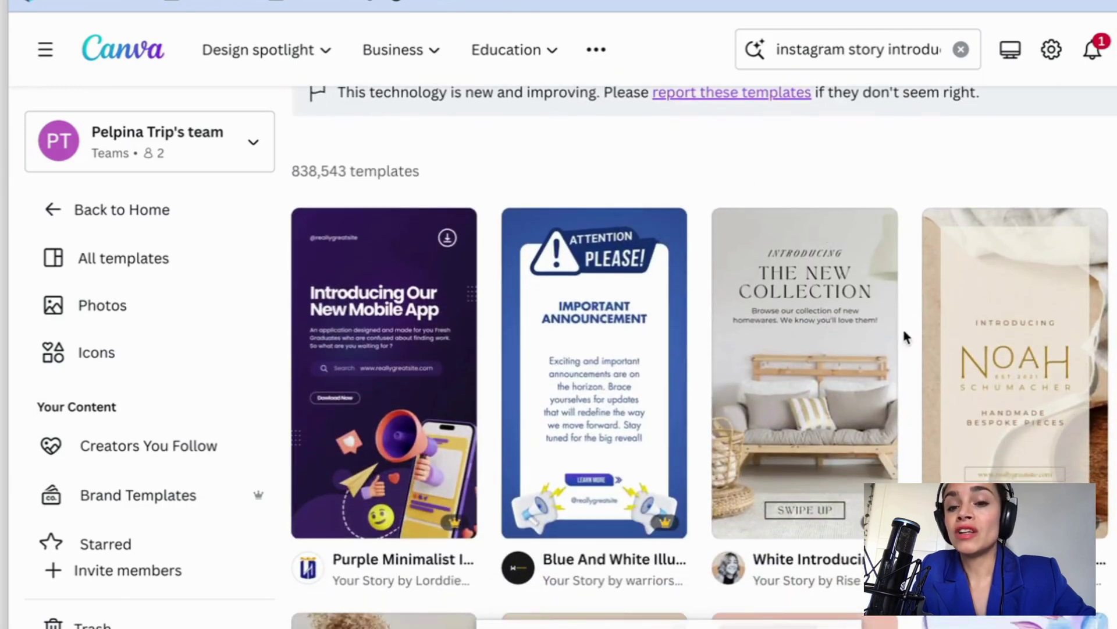
pyautogui.scroll(-9, 707, 448)
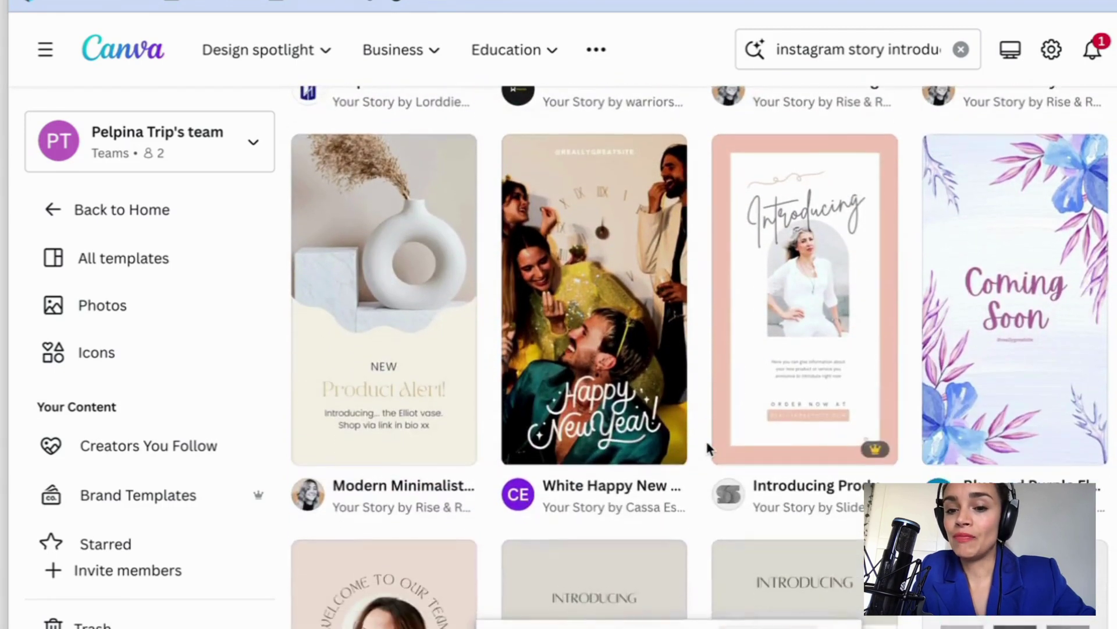
pyautogui.scroll(10, 707, 447)
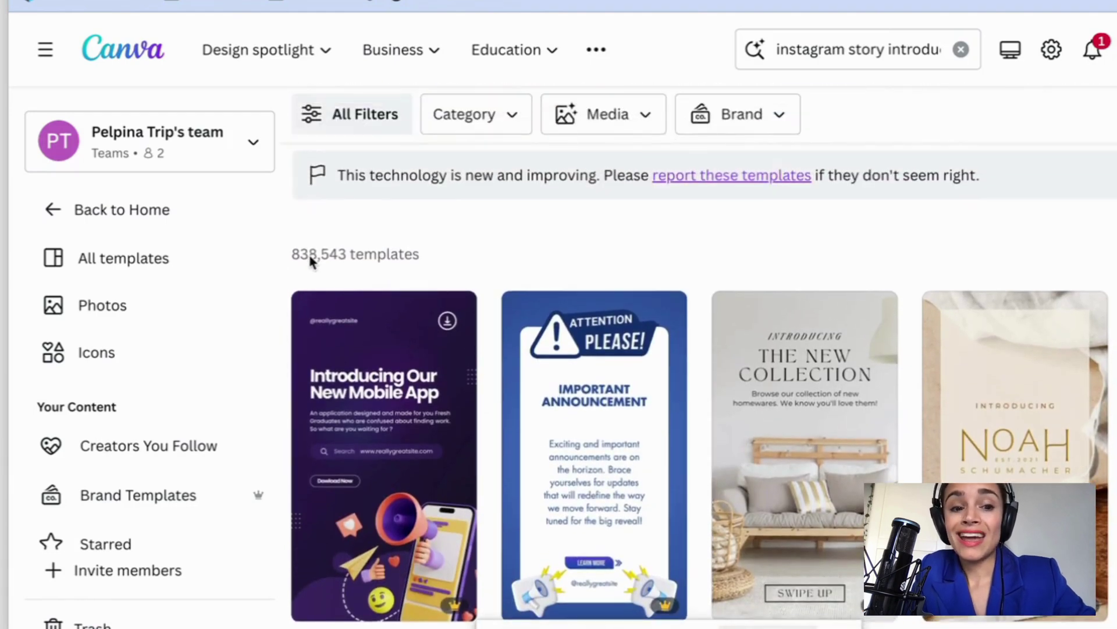
pyautogui.moveTo(414, 314)
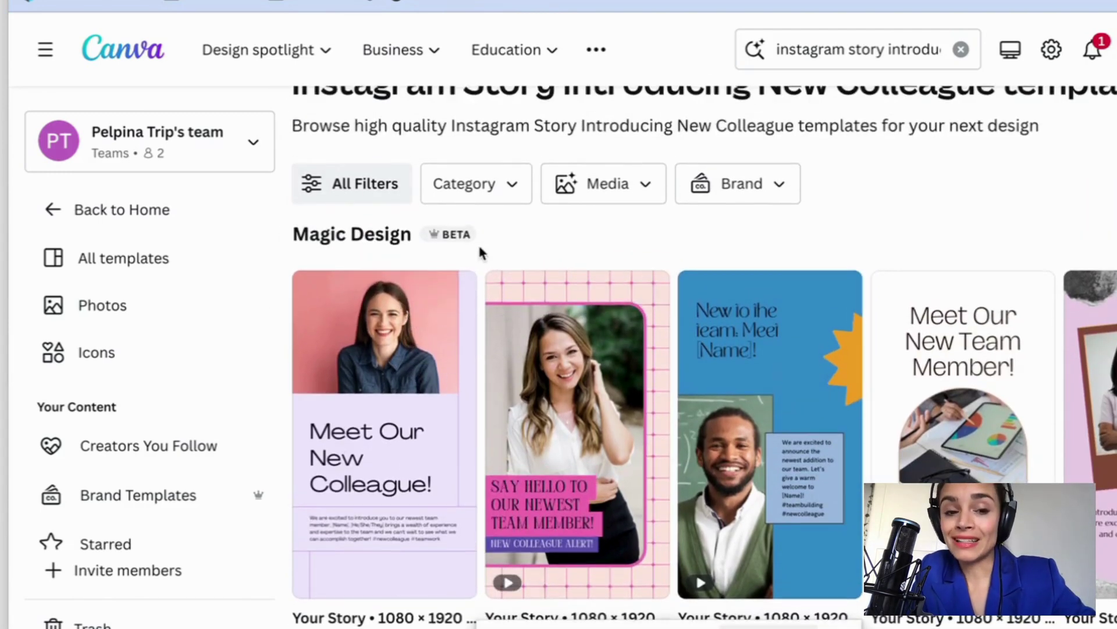
pyautogui.scroll(1, 480, 250)
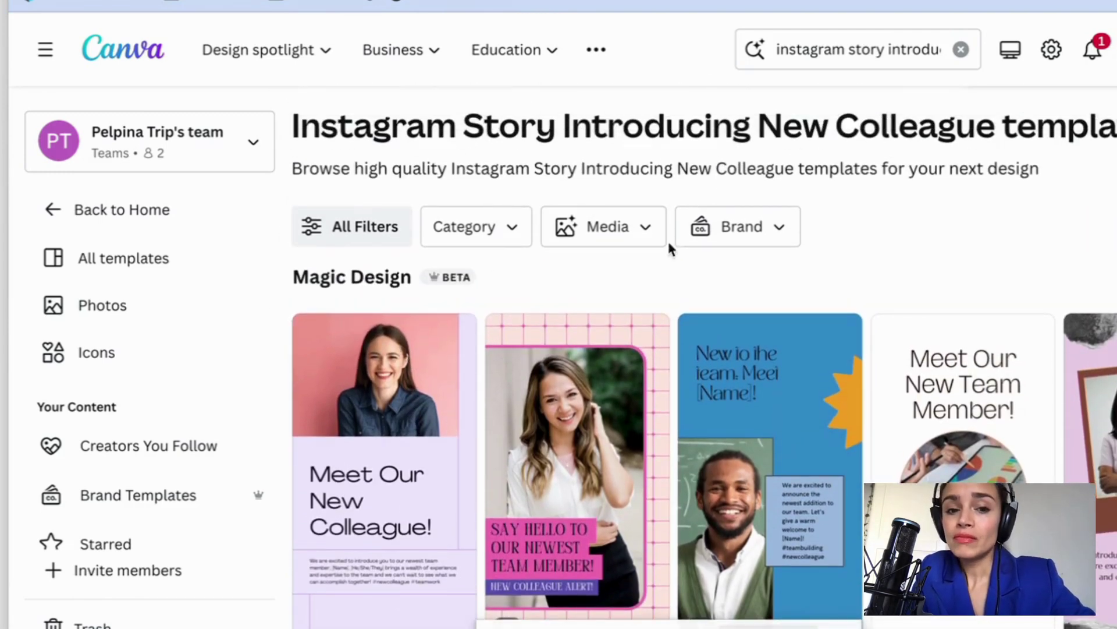
pyautogui.scroll(-2, 644, 324)
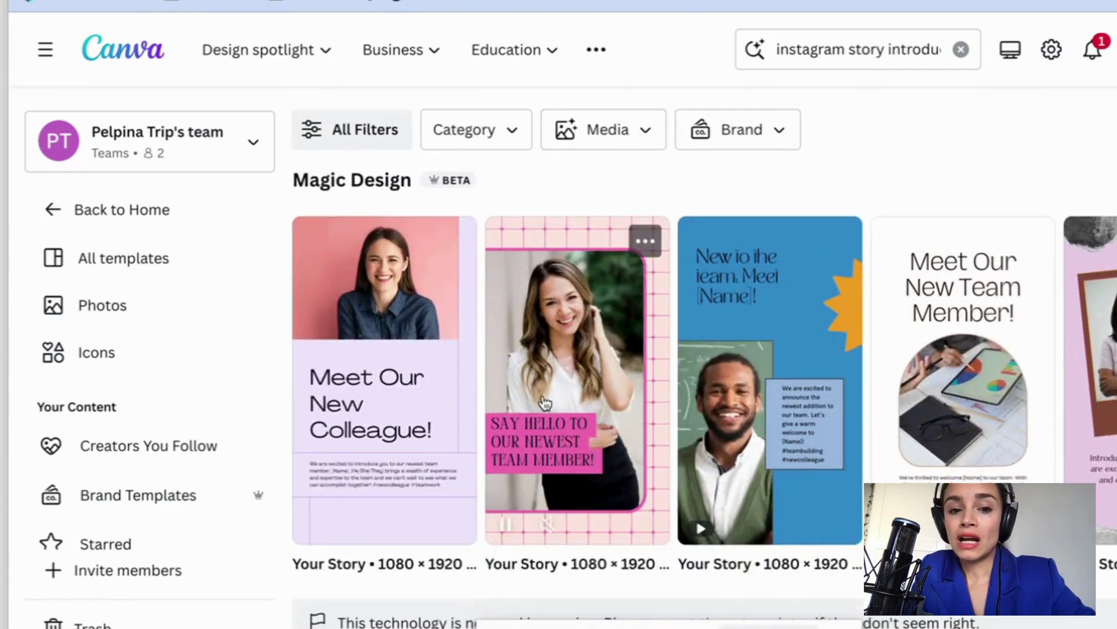
pyautogui.hscroll(5, 711, 362)
pyautogui.hscroll(3, 983, 432)
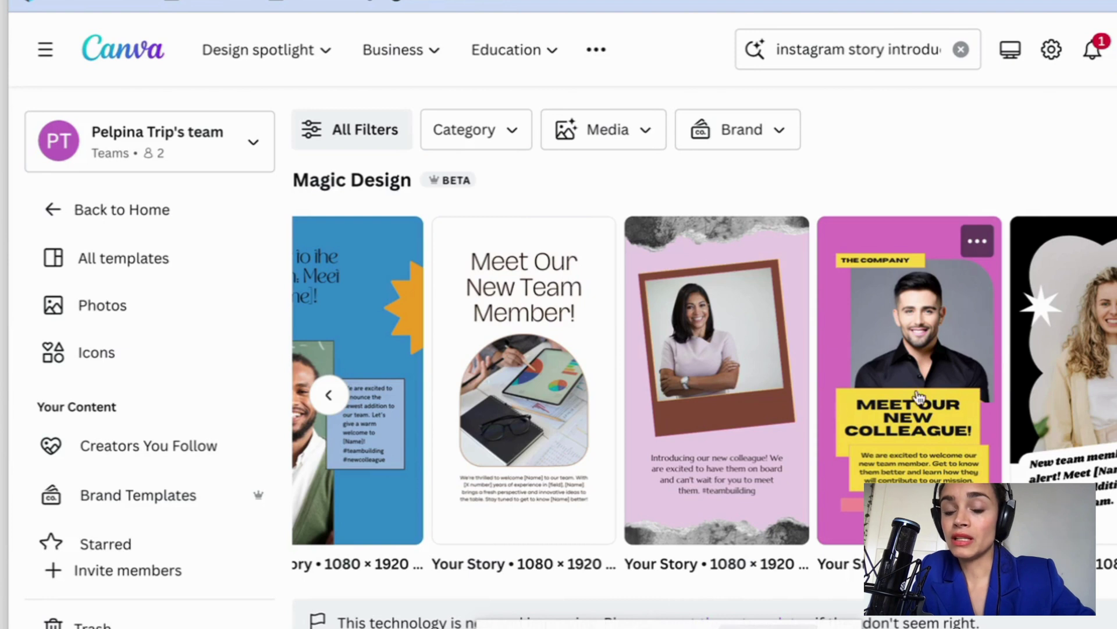
# - Apply an uploaded portrait of the woman and the magenta, cyan and yellow brand kit to the Magic Design templates
pyautogui.click(612, 147)
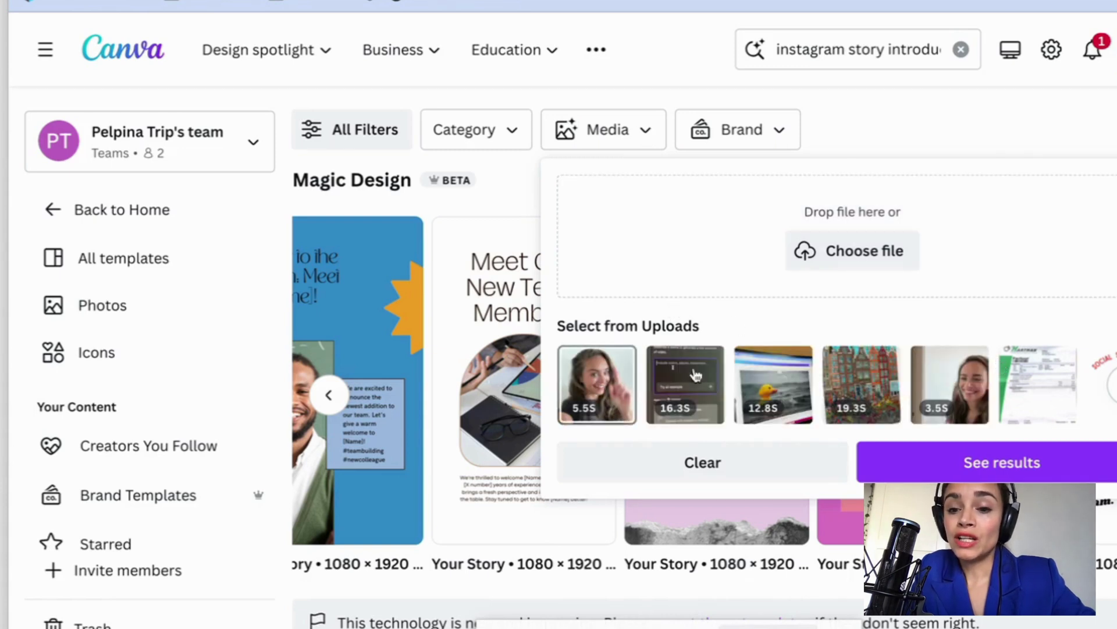
pyautogui.click(934, 461)
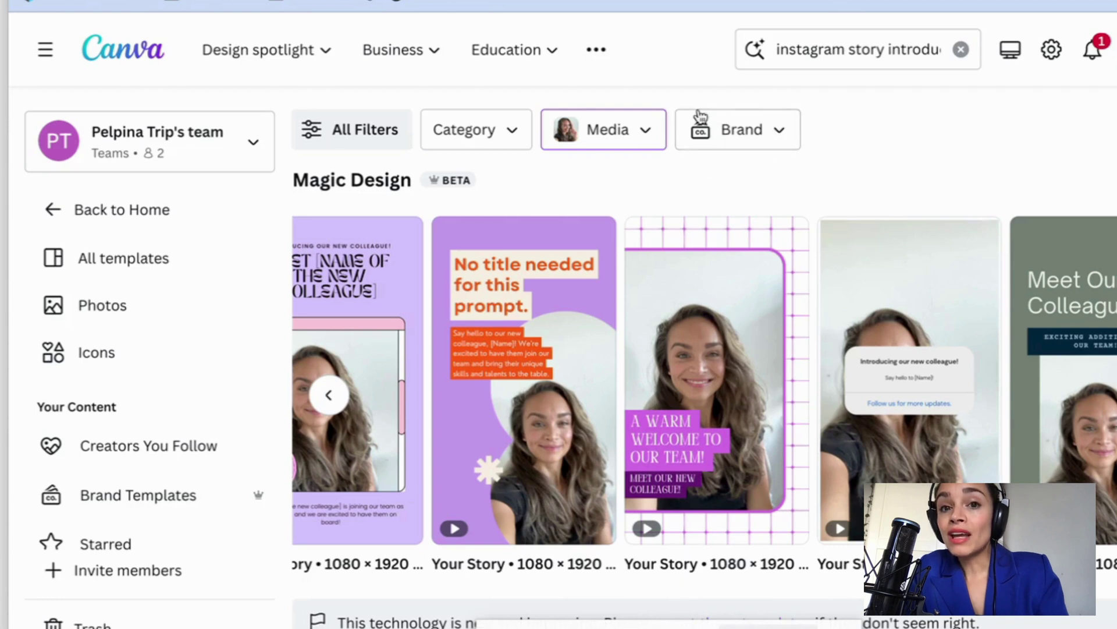
pyautogui.click(754, 135)
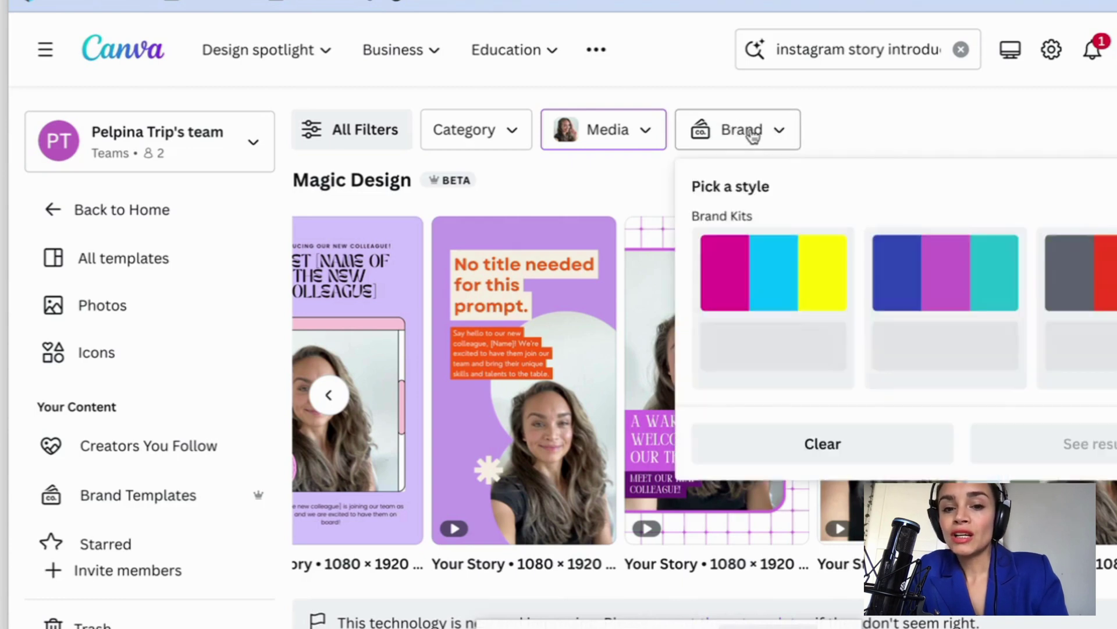
pyautogui.click(754, 290)
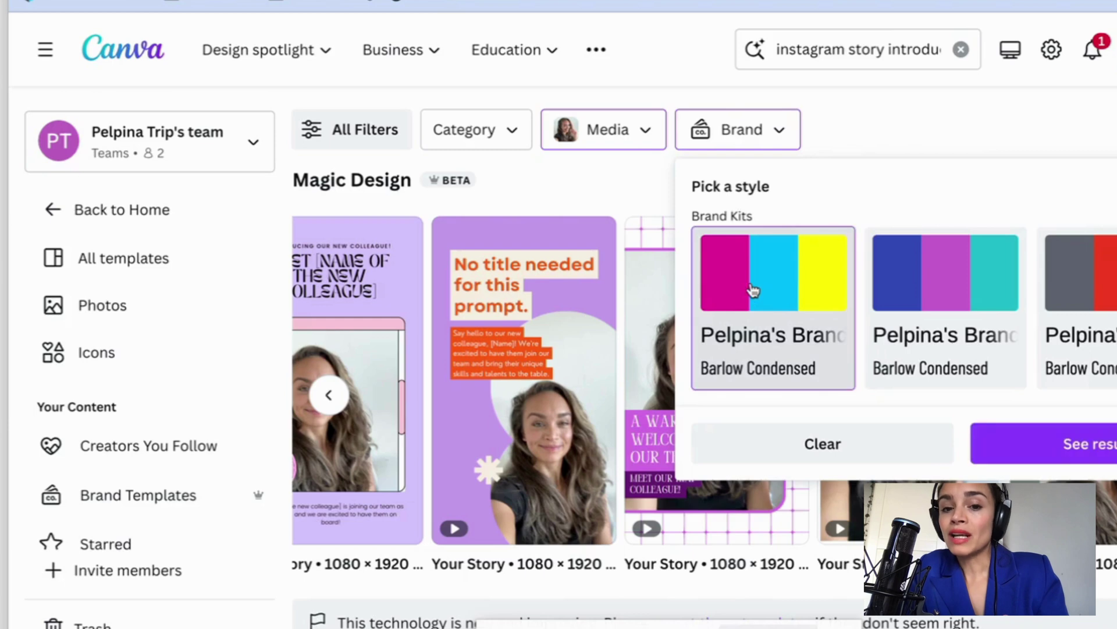
pyautogui.click(1007, 449)
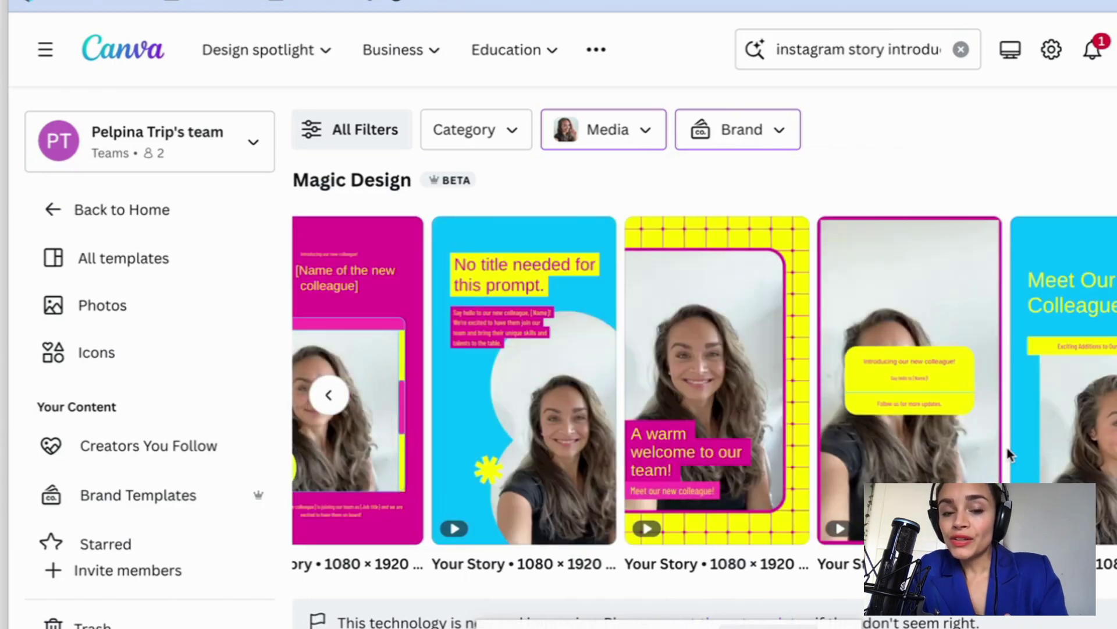
# - Open the yellow-grid Magic Design template reading "A warm welcome to our team!" for customization
pyautogui.hscroll(-5, 727, 408)
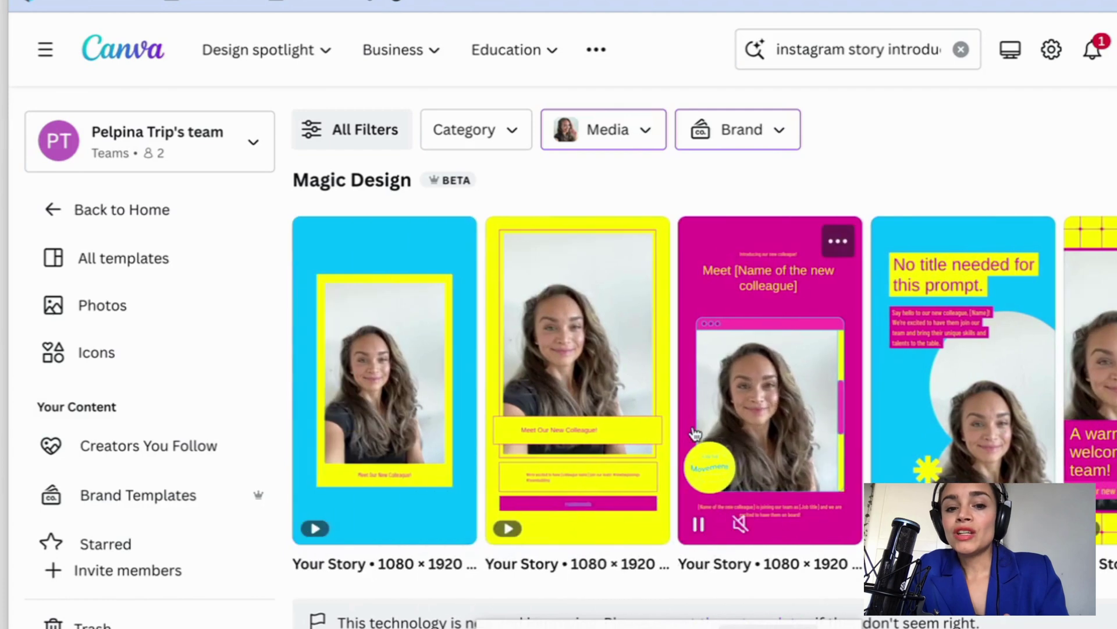
pyautogui.hscroll(3, 695, 433)
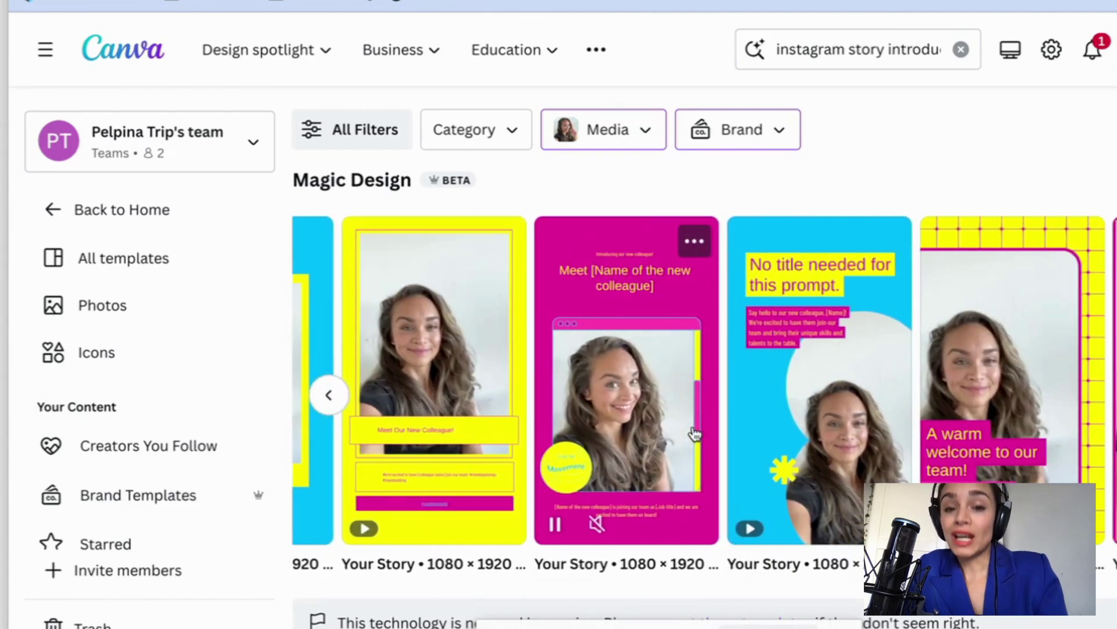
pyautogui.hscroll(2, 695, 433)
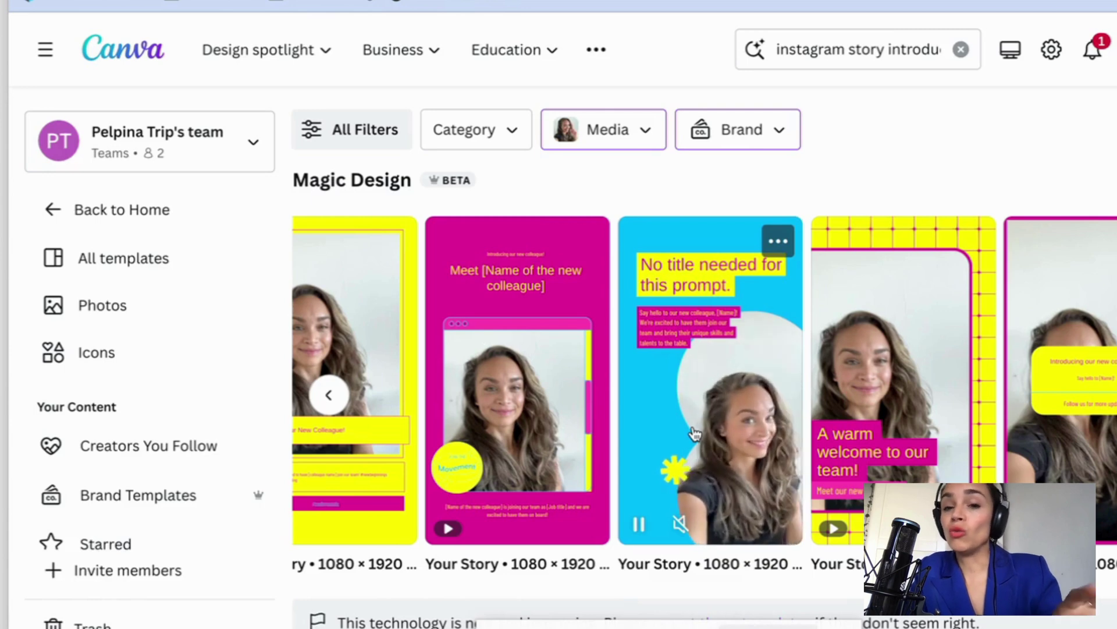
pyautogui.hscroll(3, 696, 433)
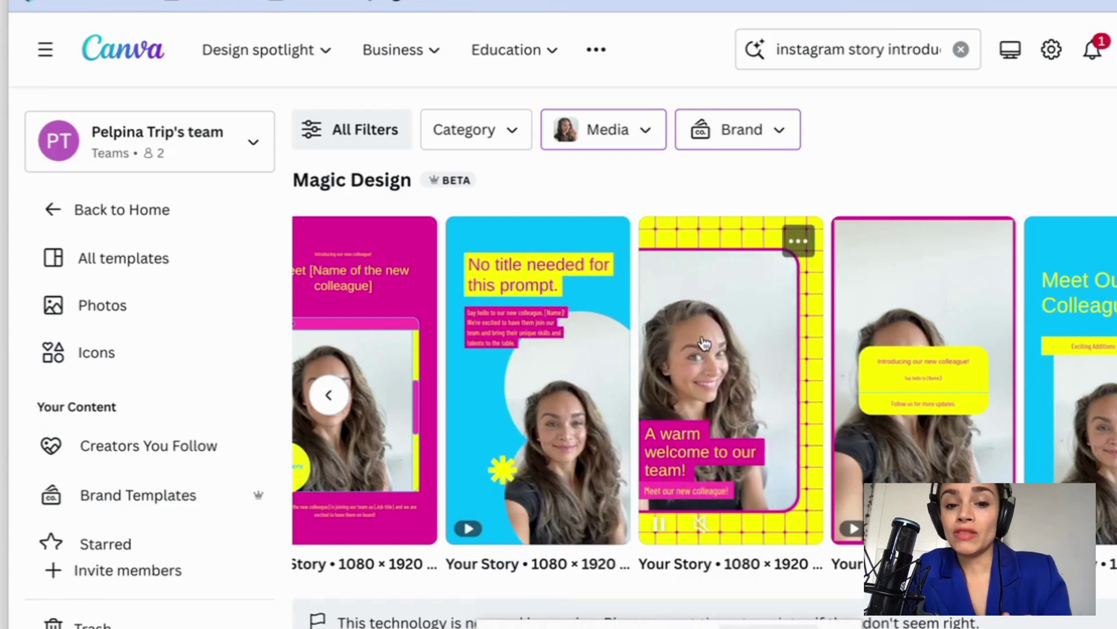
pyautogui.click(739, 348)
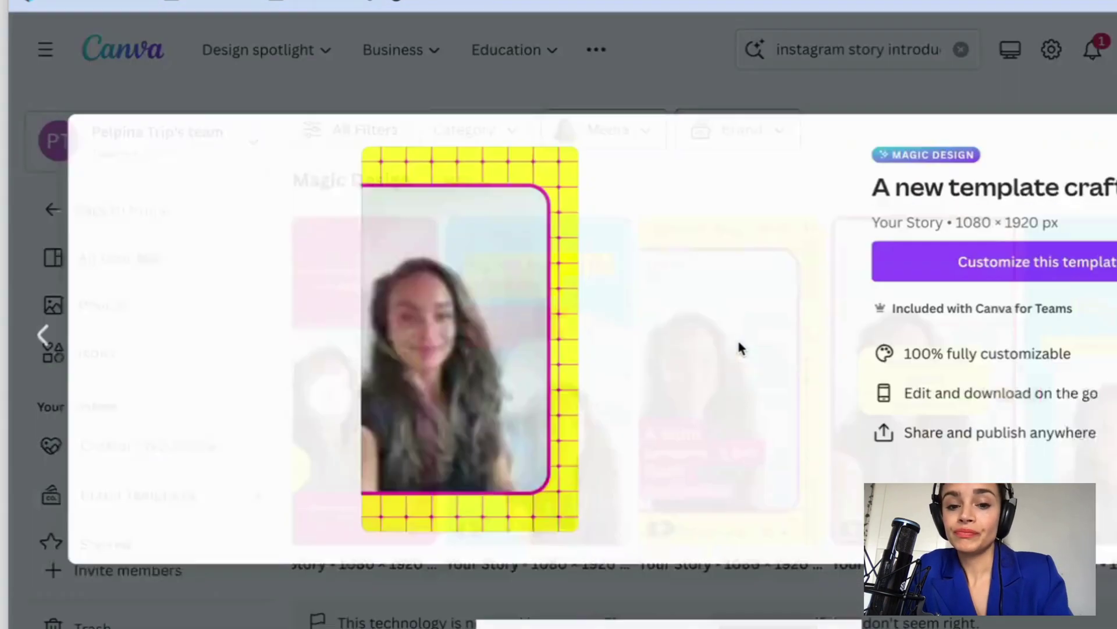
pyautogui.click(962, 263)
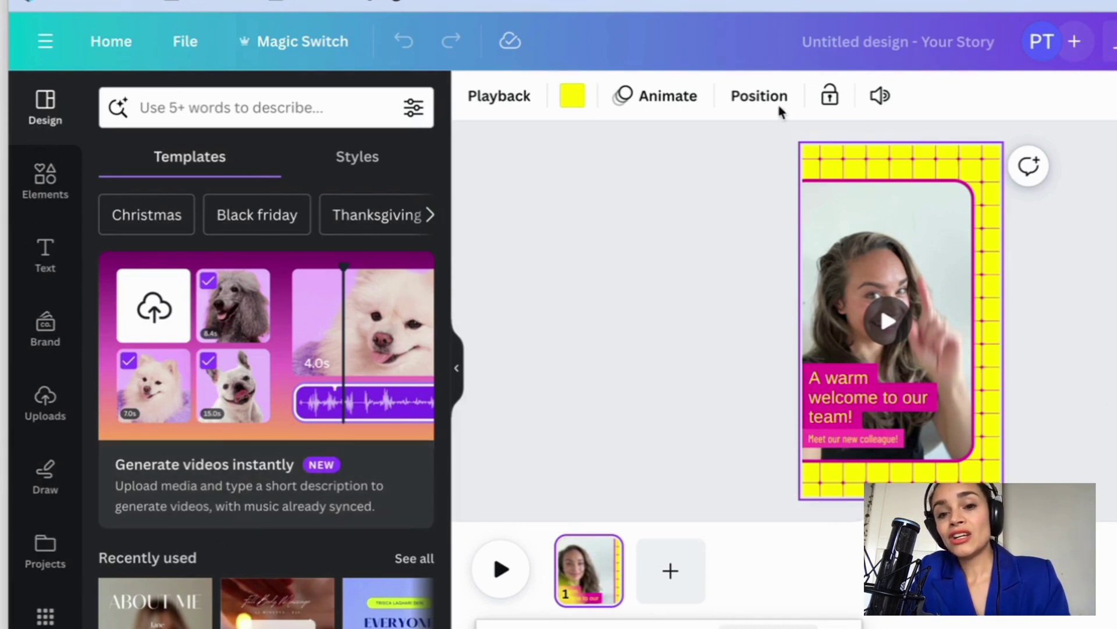
# - Enlarge the portrait video frame slightly towards the upper-right corner of the story
pyautogui.click(921, 218)
pyautogui.click(985, 161)
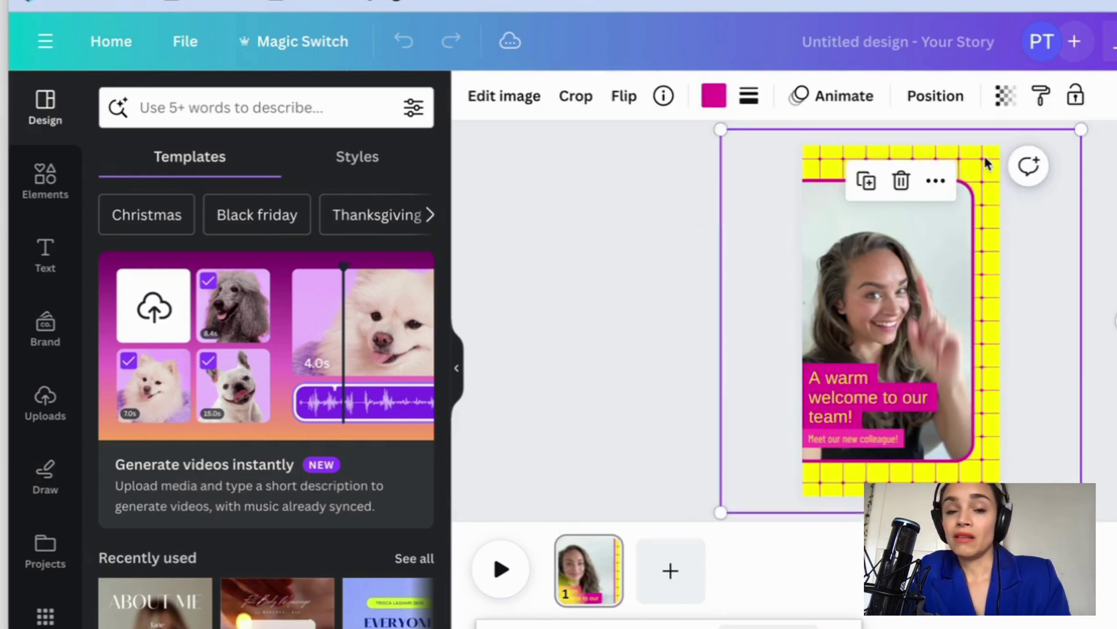
pyautogui.click(954, 215)
pyautogui.click(992, 160)
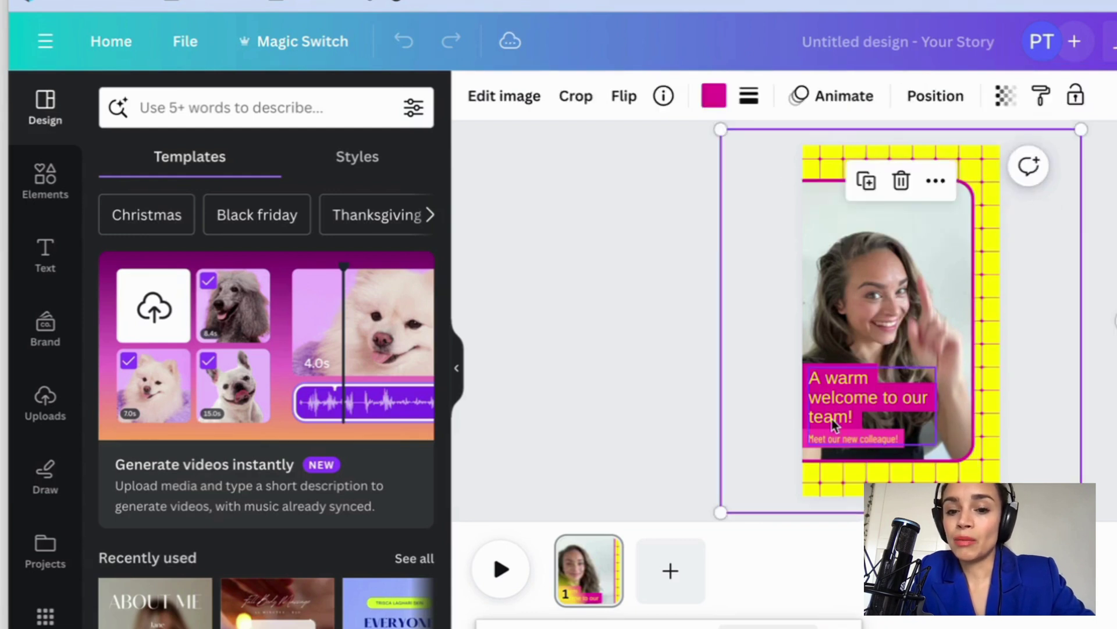
pyautogui.click(833, 418)
pyautogui.click(891, 284)
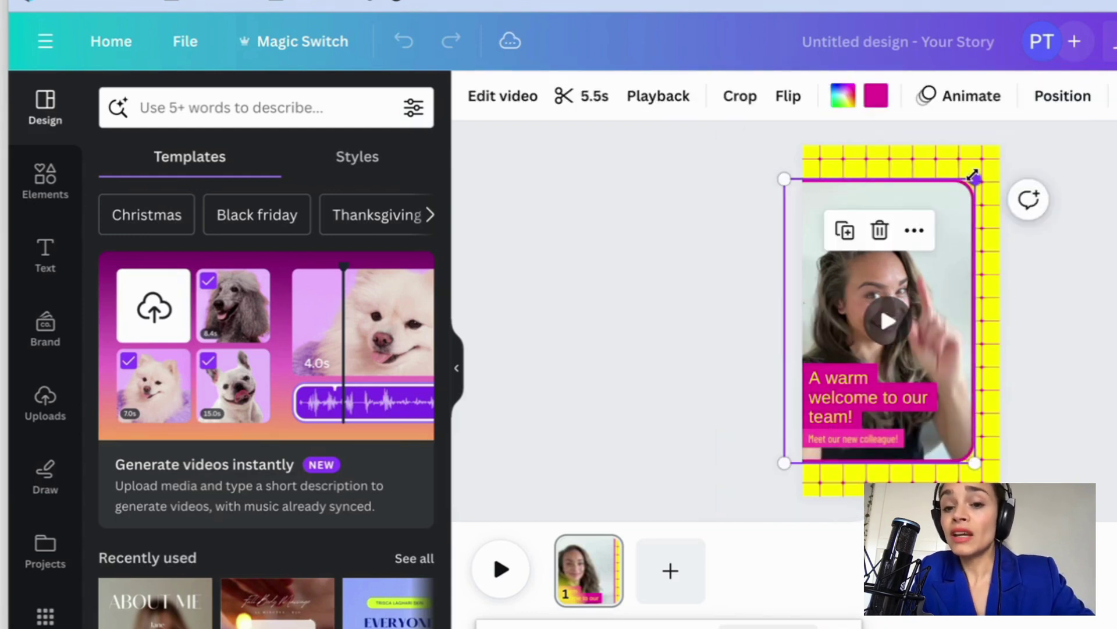
pyautogui.moveTo(975, 180)
pyautogui.mouseDown()
pyautogui.moveTo(899, 233)
pyautogui.moveTo(861, 284)
pyautogui.moveTo(980, 169)
pyautogui.mouseUp()
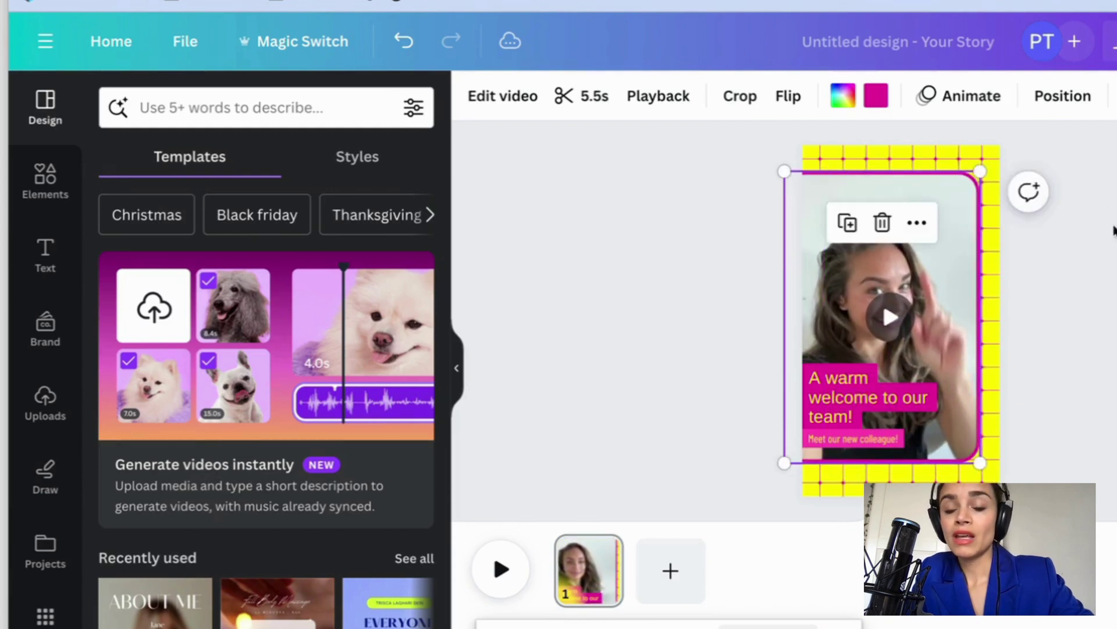
# - Recolour the background grid lines with the purple #a841ea from the brand kit
pyautogui.click(977, 160)
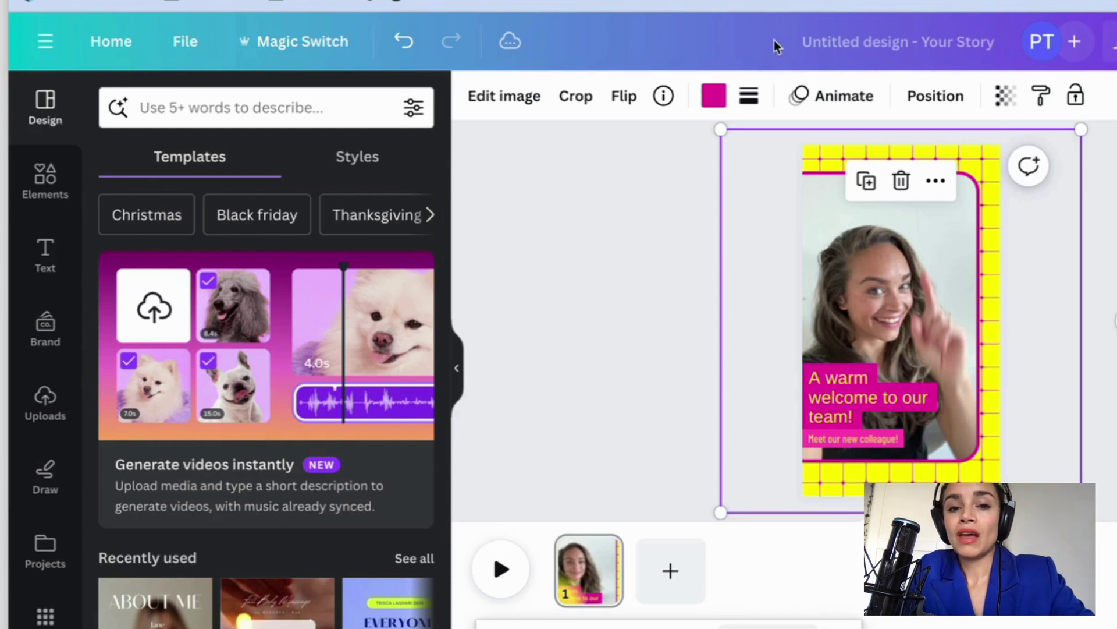
pyautogui.click(713, 95)
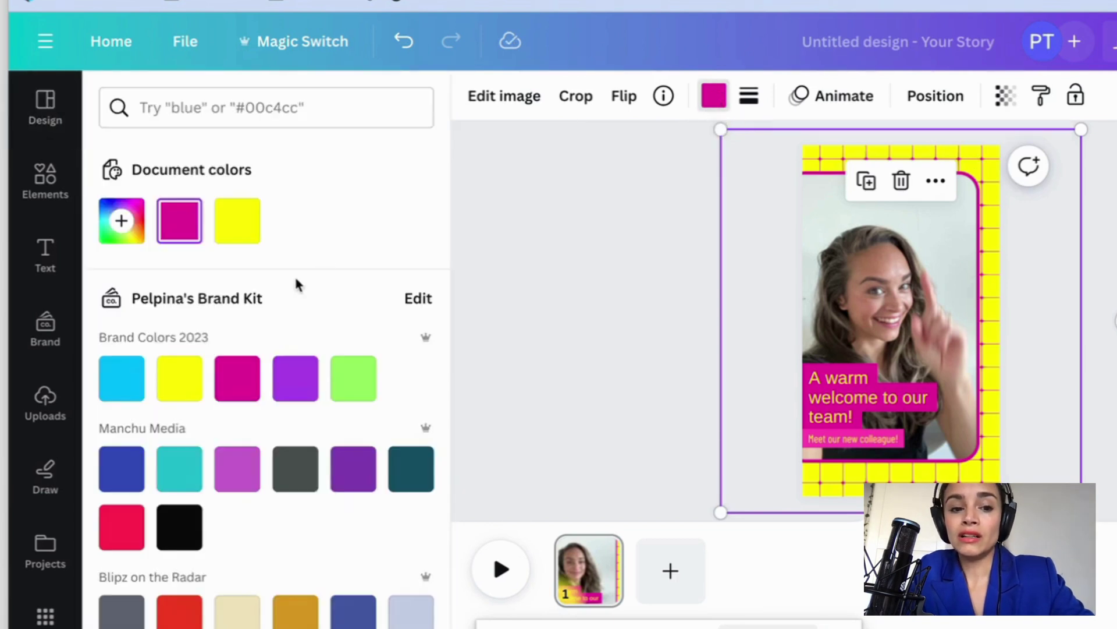
pyautogui.click(338, 389)
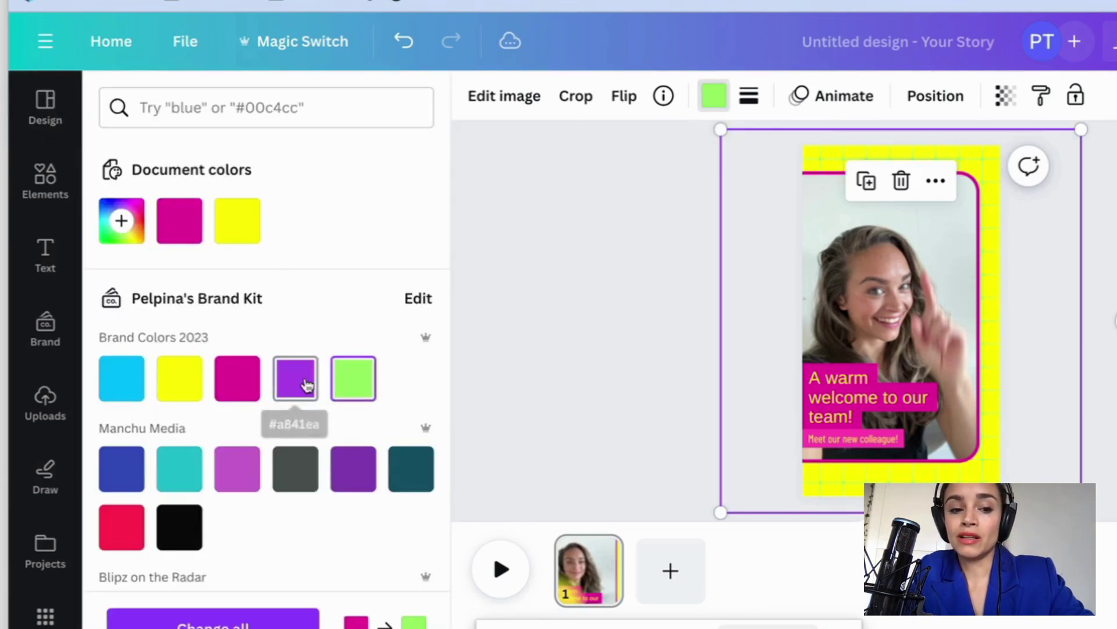
pyautogui.click(305, 383)
# - Replace the "A warm welcome to our team!" heading with "Black Friday Deal!"
pyautogui.click(839, 400)
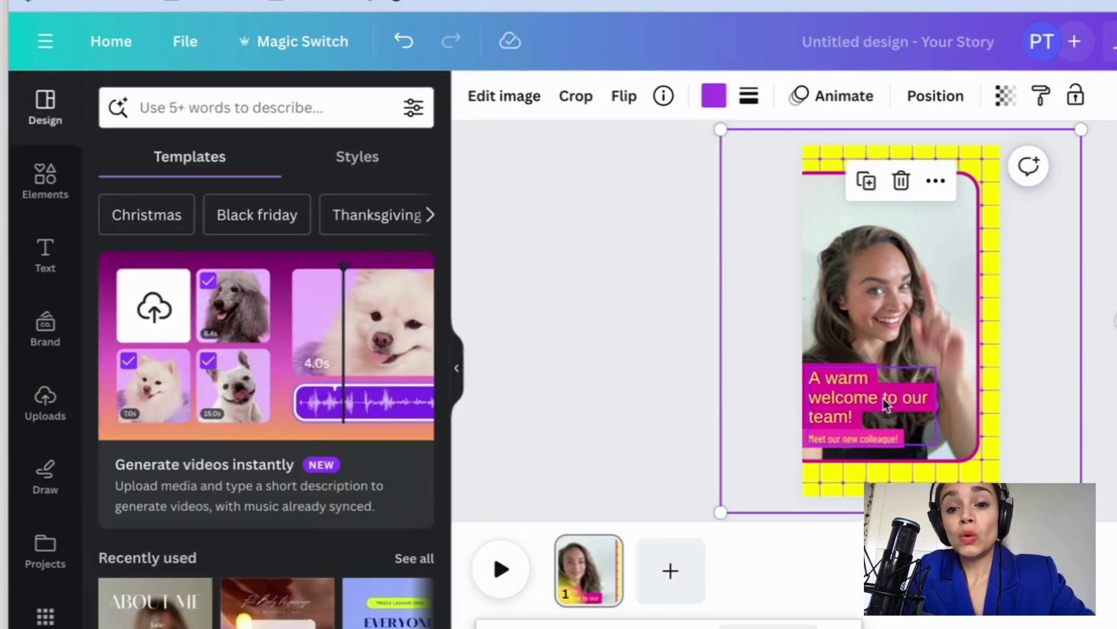
pyautogui.click(840, 400)
pyautogui.doubleClick(839, 400)
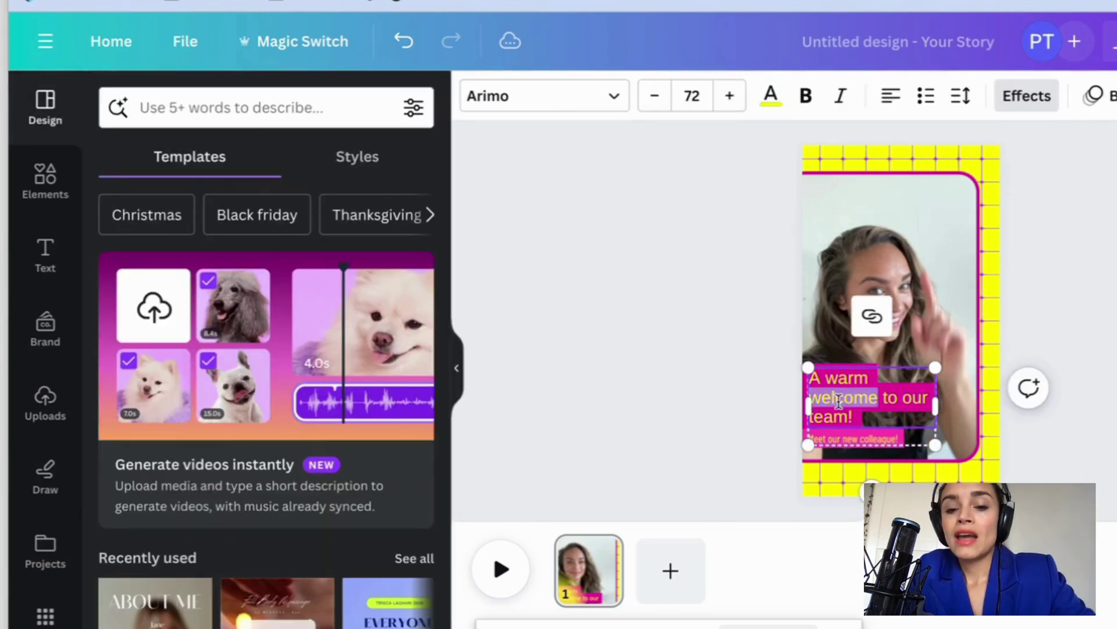
pyautogui.hotkey('ctrl', 'a')
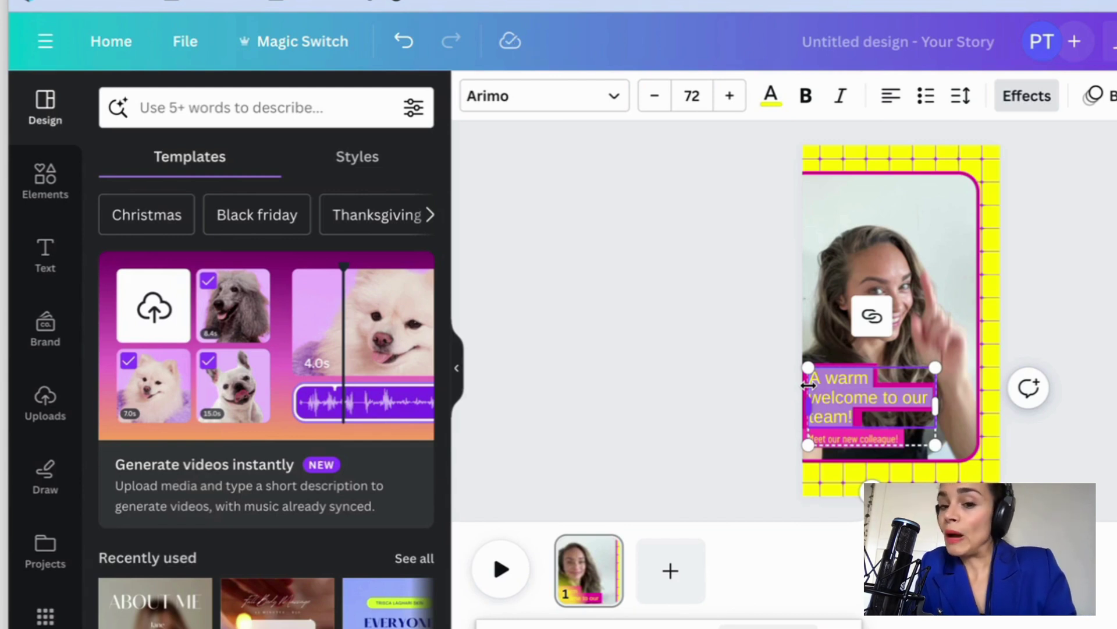
pyautogui.write('Black Fr')
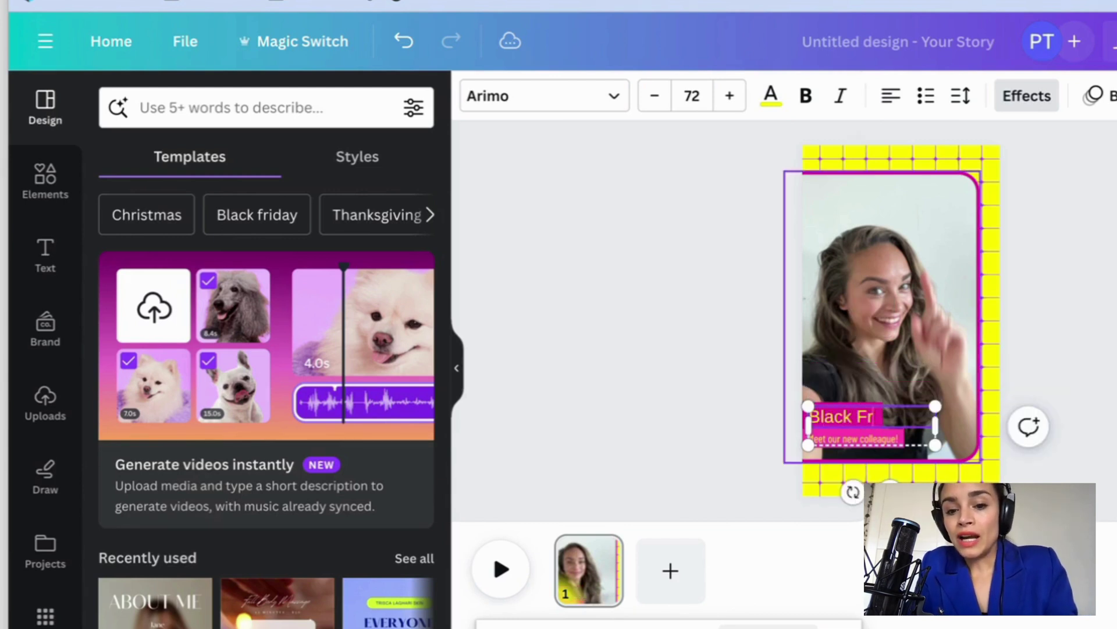
pyautogui.write('iday Dea')
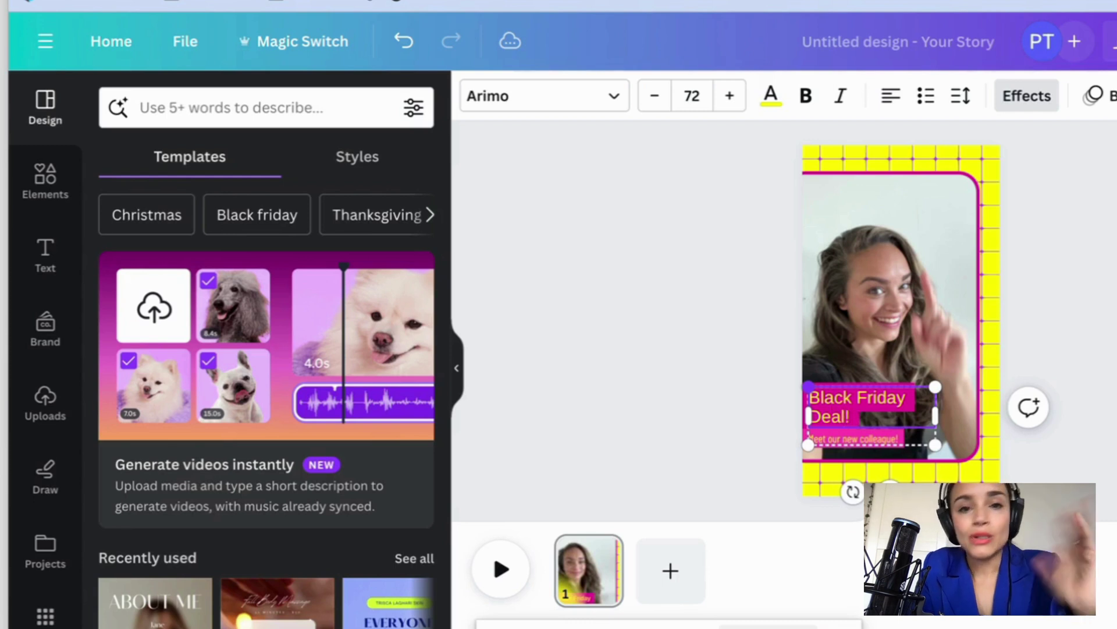
pyautogui.write('l!')
# - Change the font of the whole "Black Friday Deal!" heading to League Spartan
pyautogui.hotkey('ctrl', 'a')
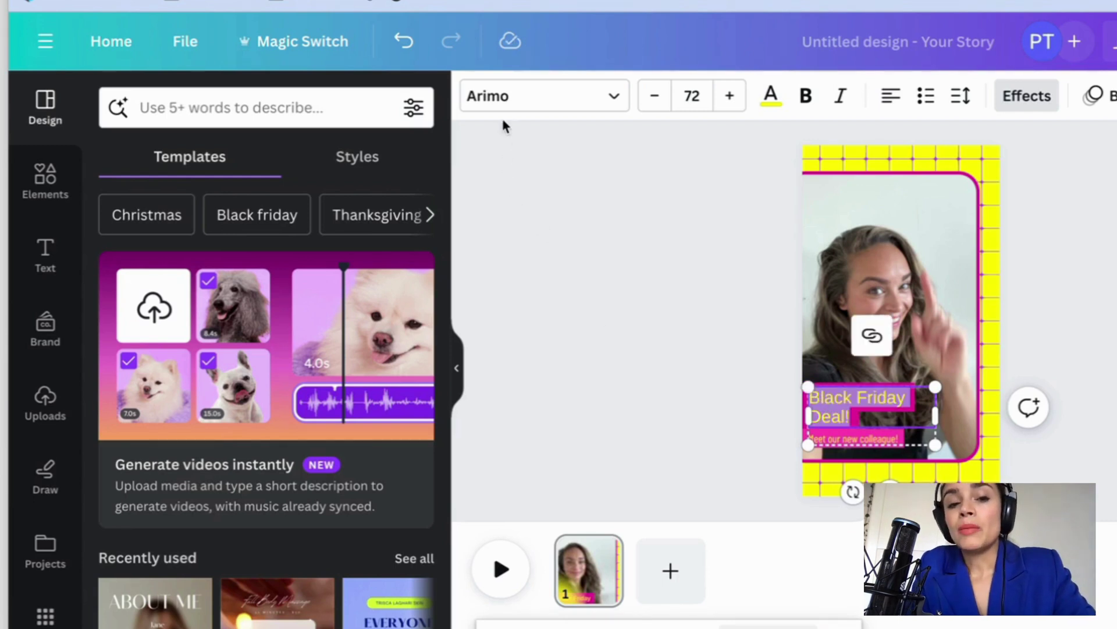
pyautogui.click(556, 103)
pyautogui.click(240, 457)
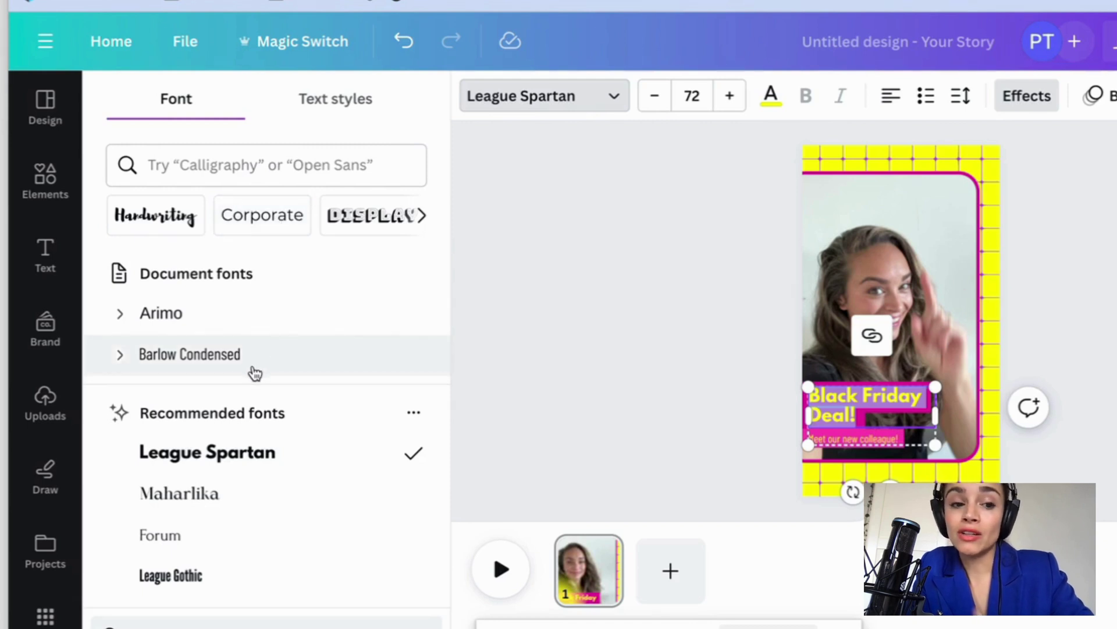
pyautogui.scroll(-4, 254, 373)
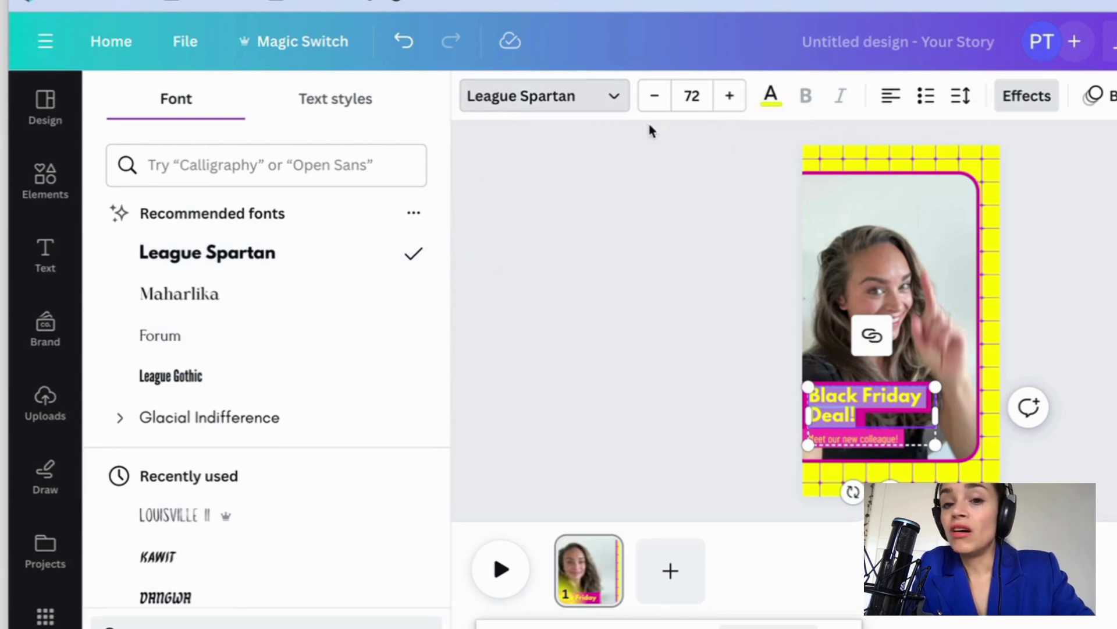
pyautogui.click(1011, 99)
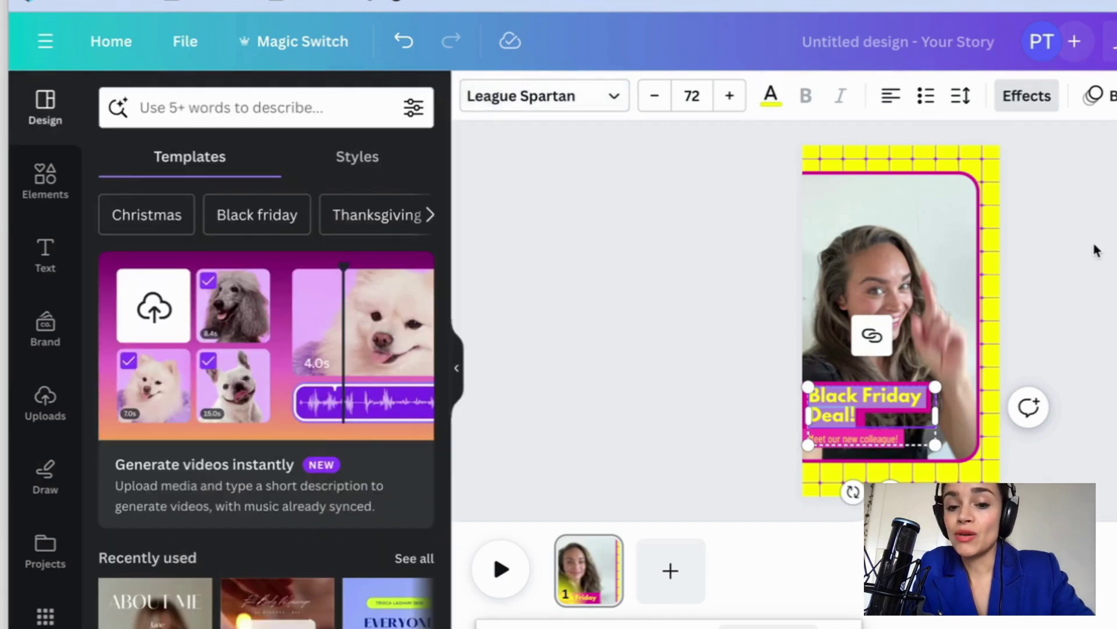
# - Try the Rise text animation on the "Black Friday Deal!" heading, and replace it with Breathe at a slightly reduced scale
pyautogui.click(829, 405)
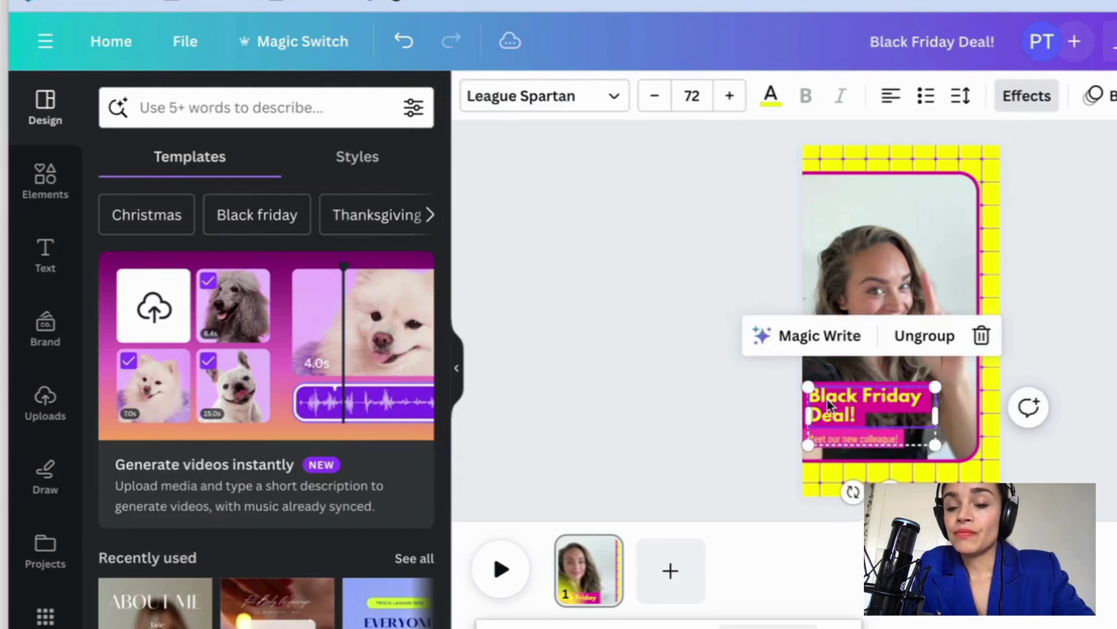
pyautogui.click(1097, 98)
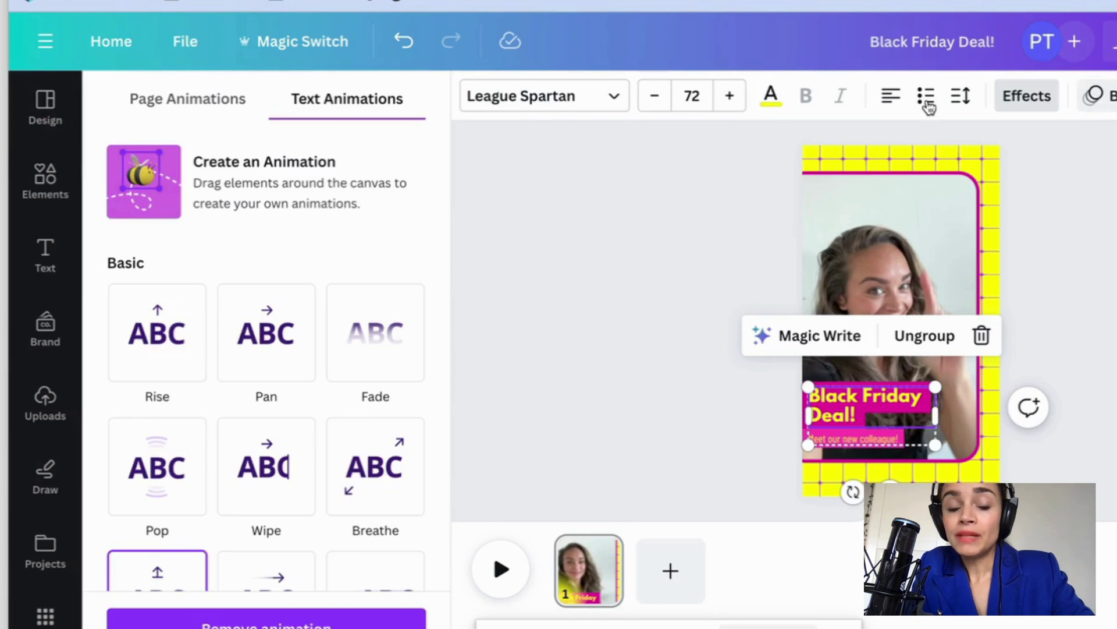
pyautogui.scroll(-3, 282, 315)
pyautogui.scroll(3, 282, 314)
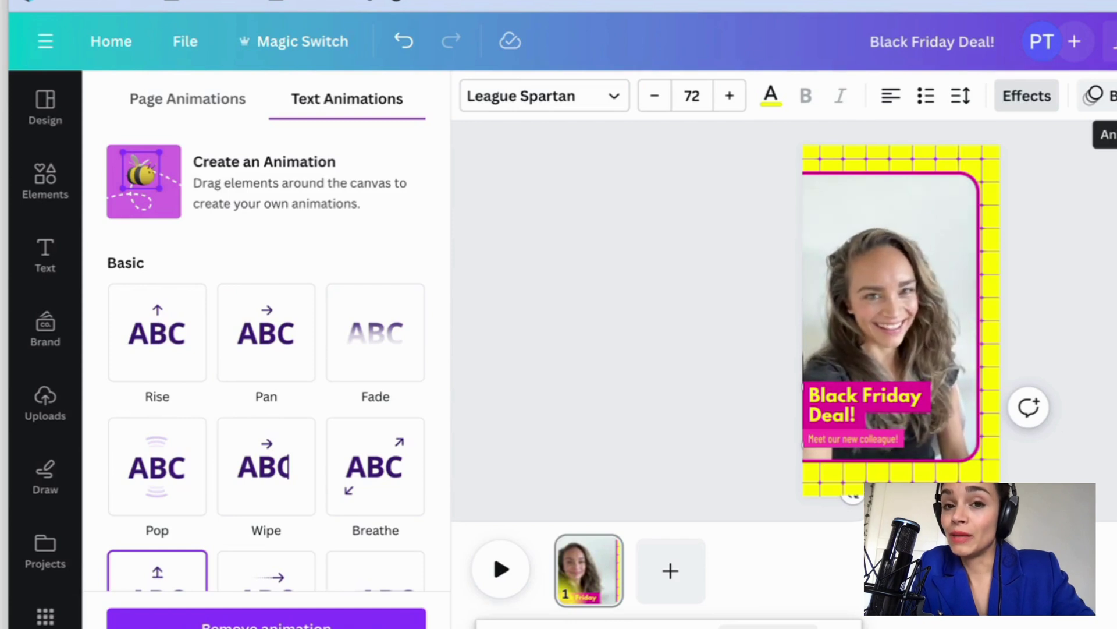
pyautogui.click(867, 402)
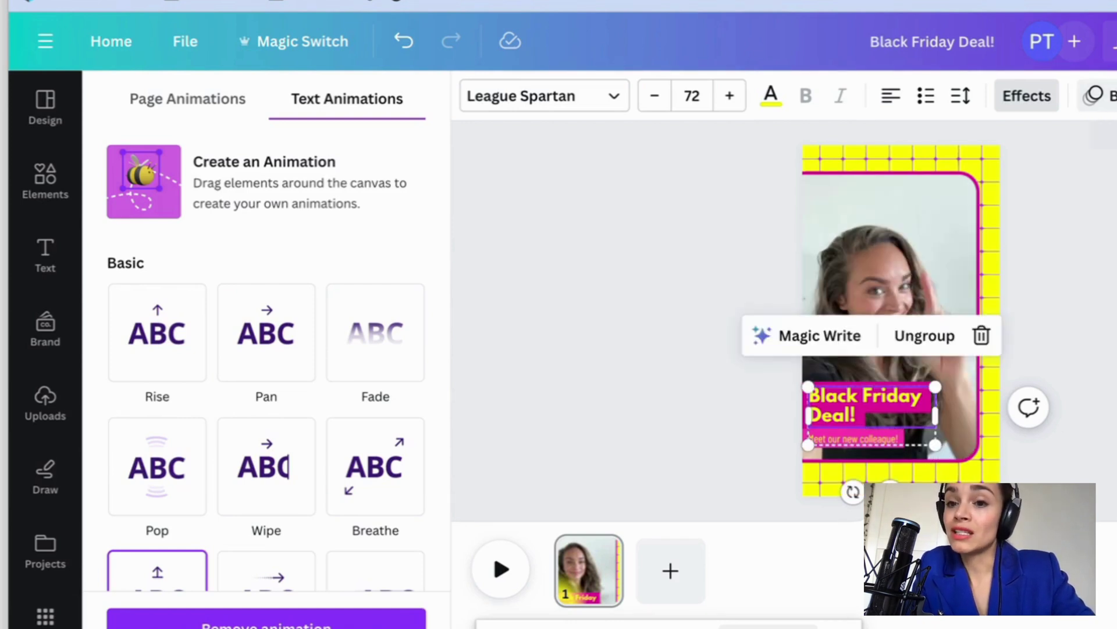
pyautogui.click(167, 334)
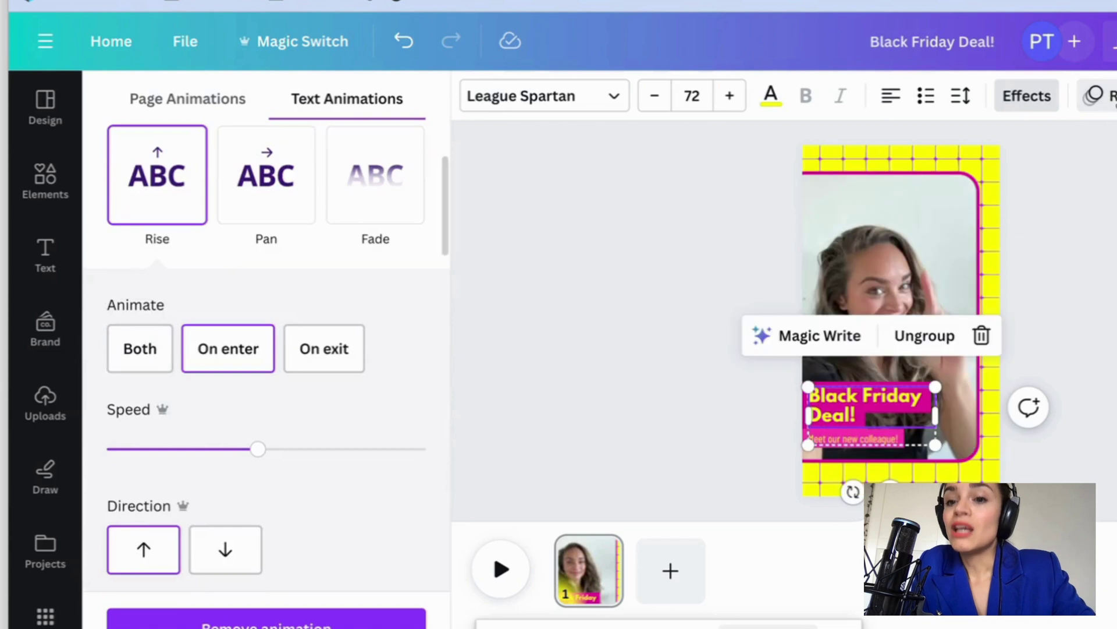
pyautogui.scroll(-3, 267, 349)
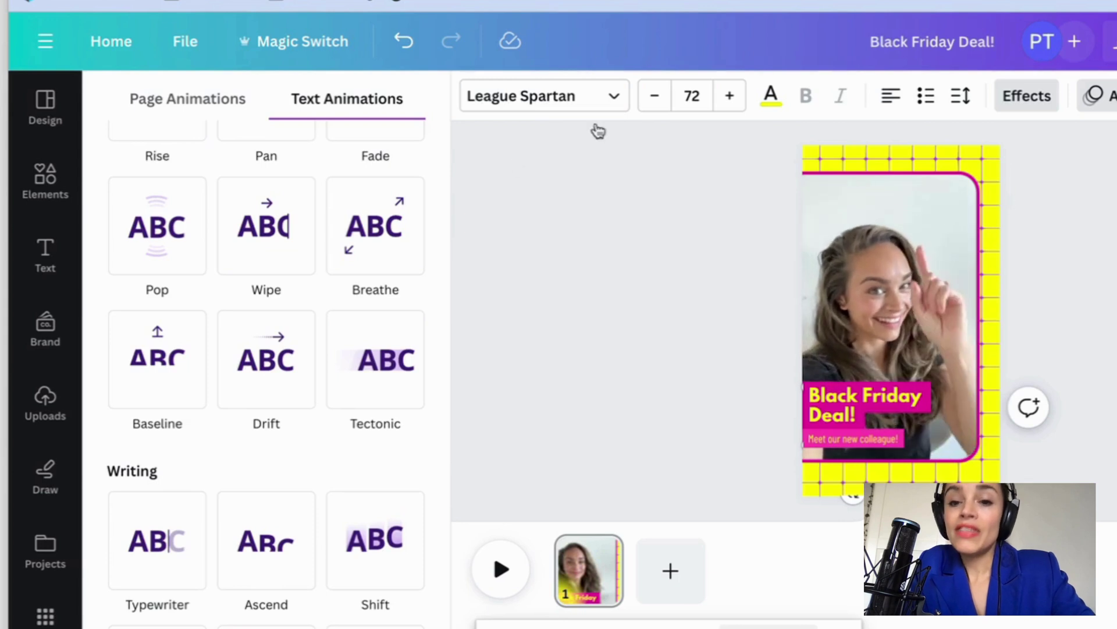
pyautogui.click(357, 237)
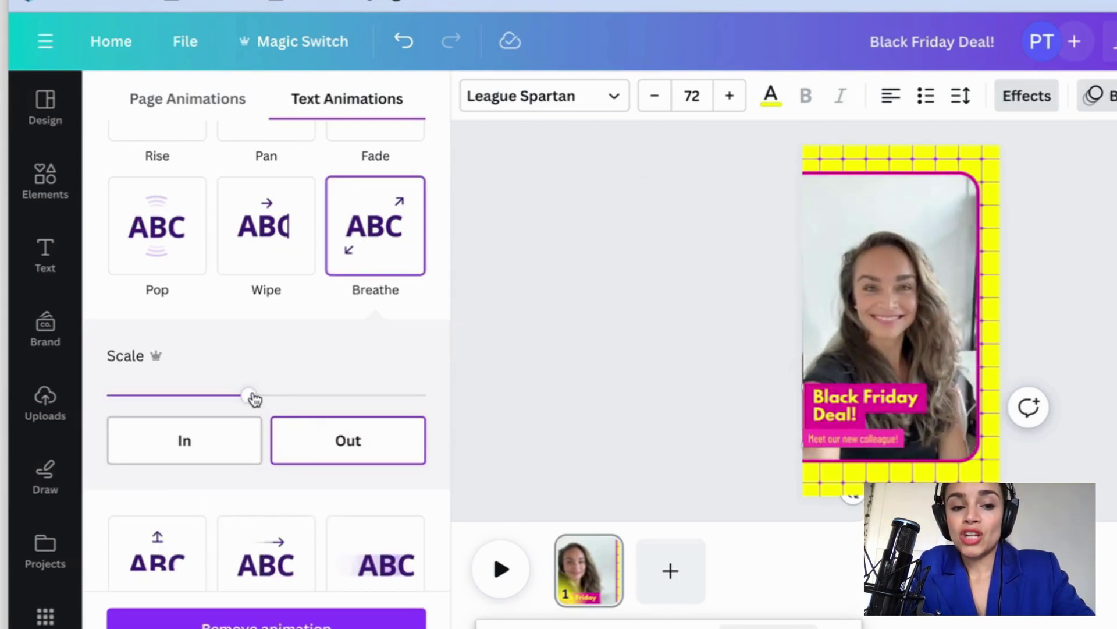
pyautogui.moveTo(248, 395); pyautogui.dragTo(219, 395)
pyautogui.scroll(-5, 217, 468)
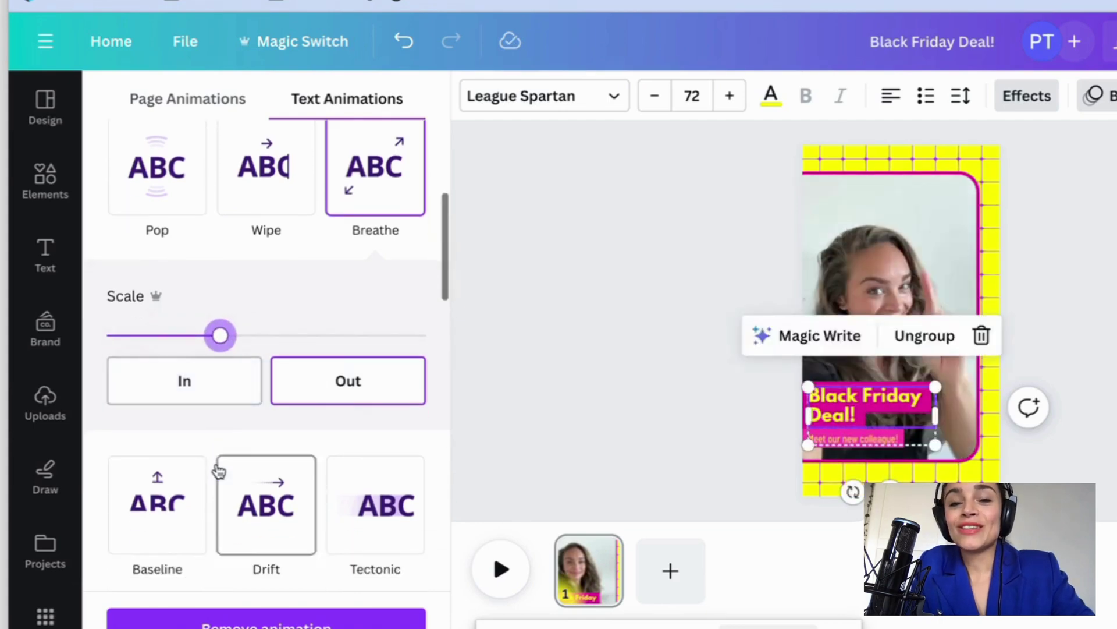
pyautogui.scroll(7, 217, 467)
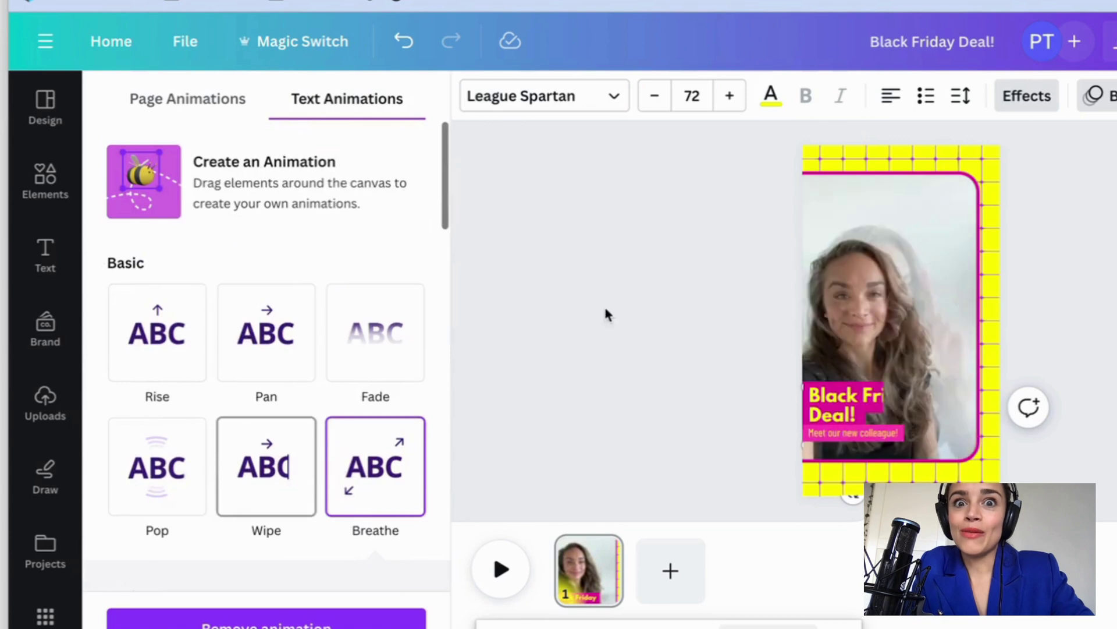
pyautogui.click(622, 300)
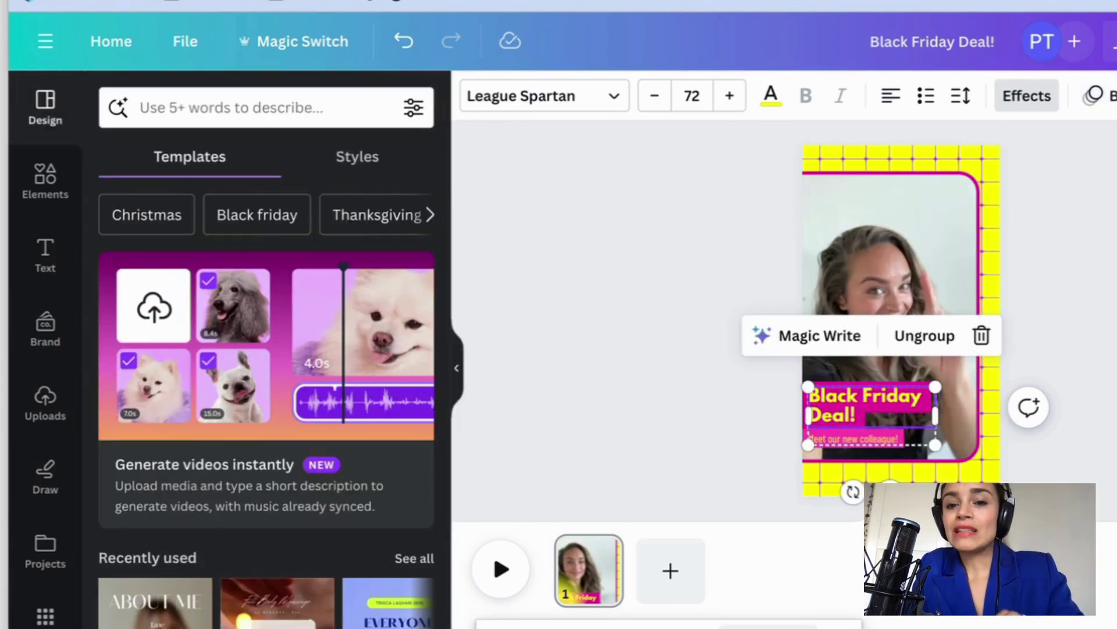
pyautogui.click(761, 198)
# - Browse the element library from shapes, graphics and stickers through photos, videos and audio to charts, tables, frames and grids
pyautogui.moveTo(838, 445)
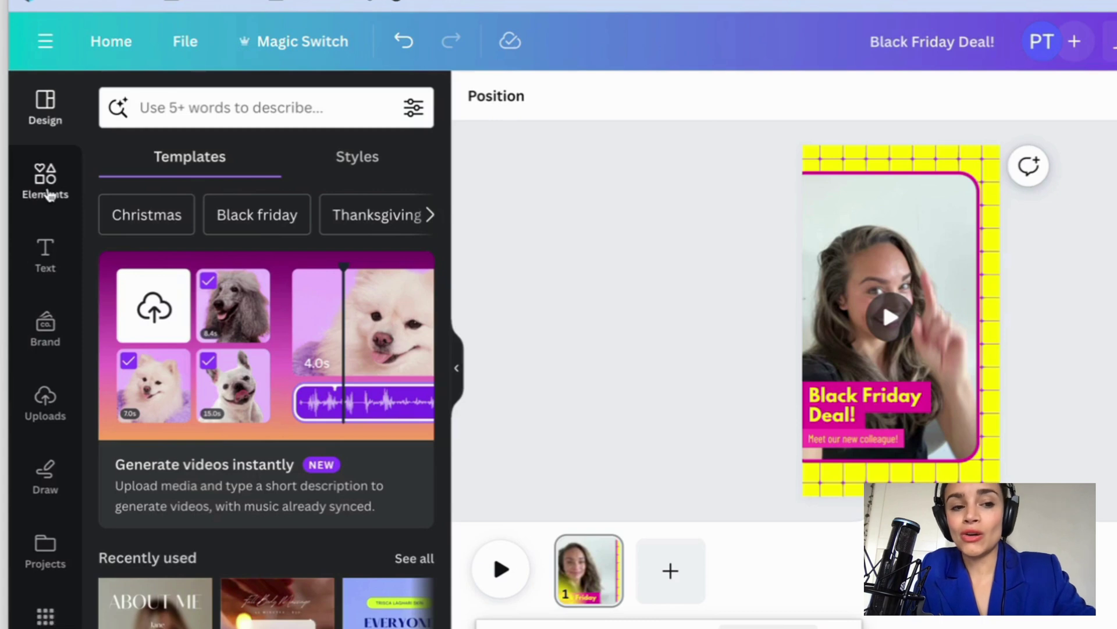
pyautogui.click(46, 193)
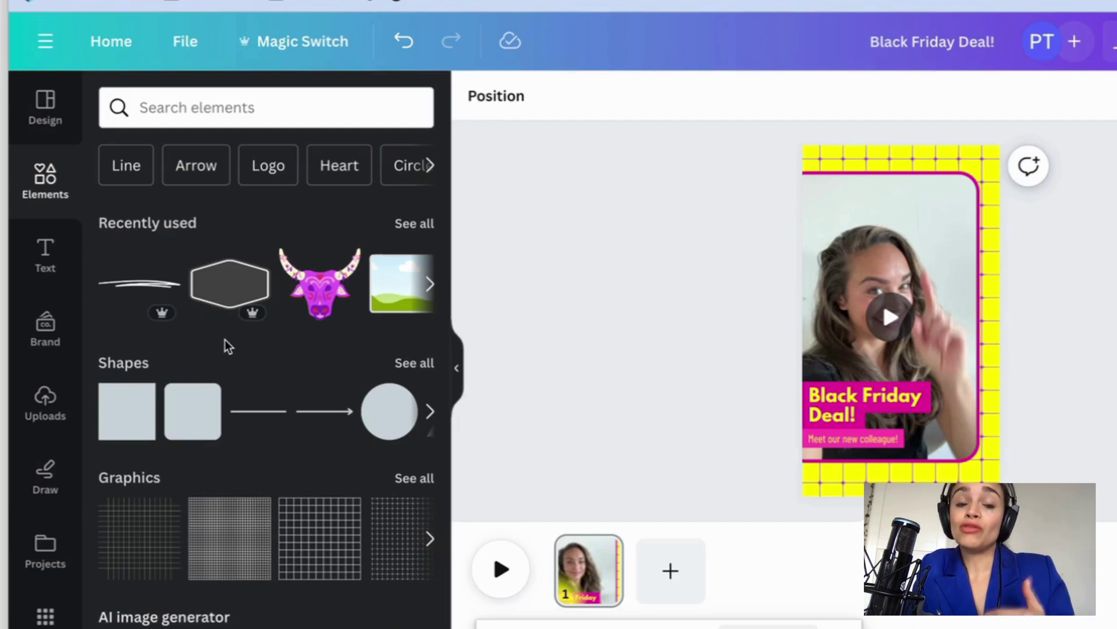
pyautogui.scroll(-2, 227, 346)
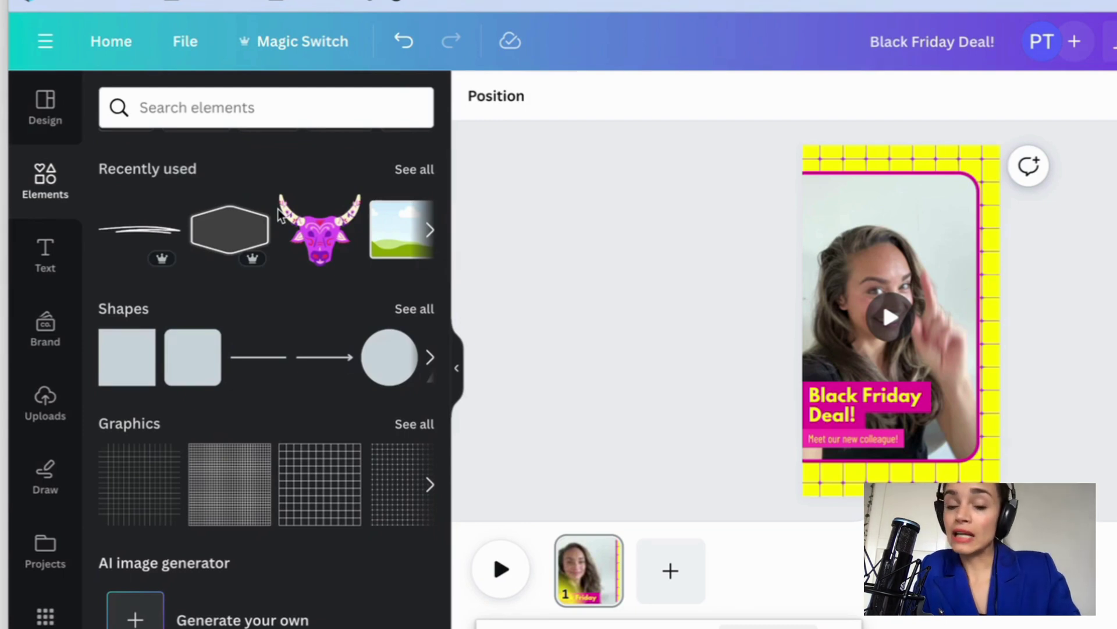
pyautogui.scroll(-2, 279, 215)
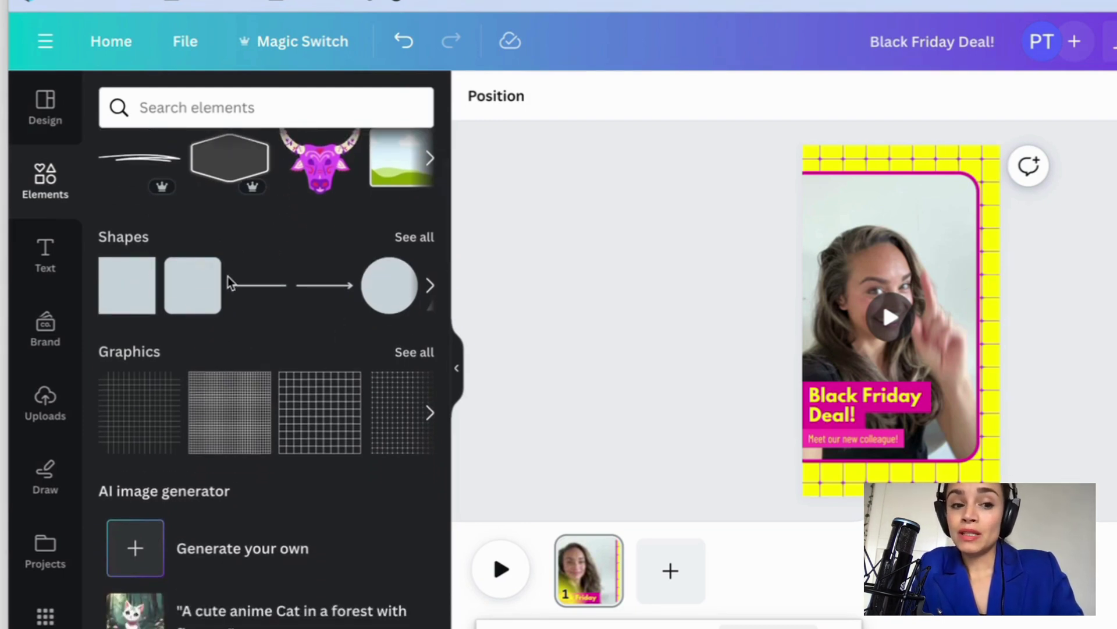
pyautogui.scroll(-3, 175, 279)
pyautogui.scroll(-2, 237, 264)
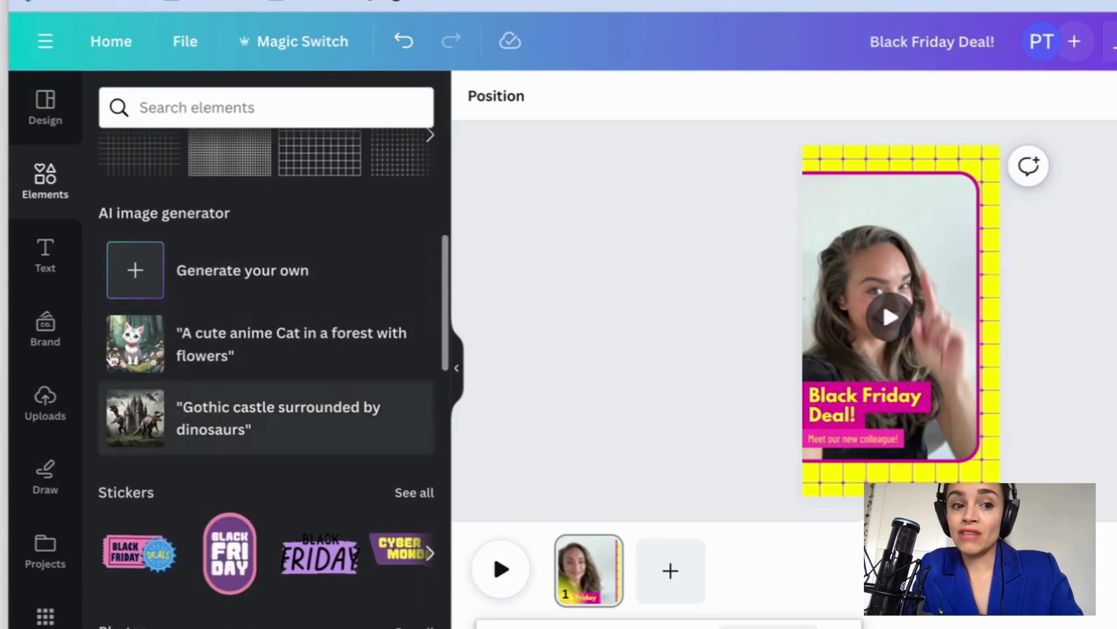
pyautogui.scroll(-4, 239, 384)
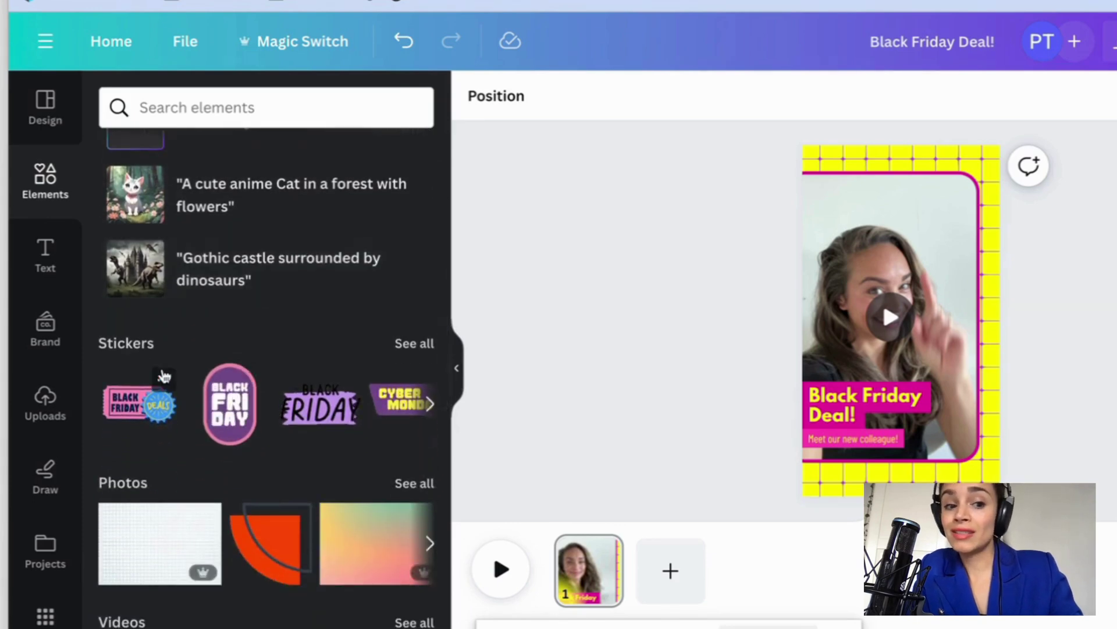
pyautogui.scroll(-10, 164, 376)
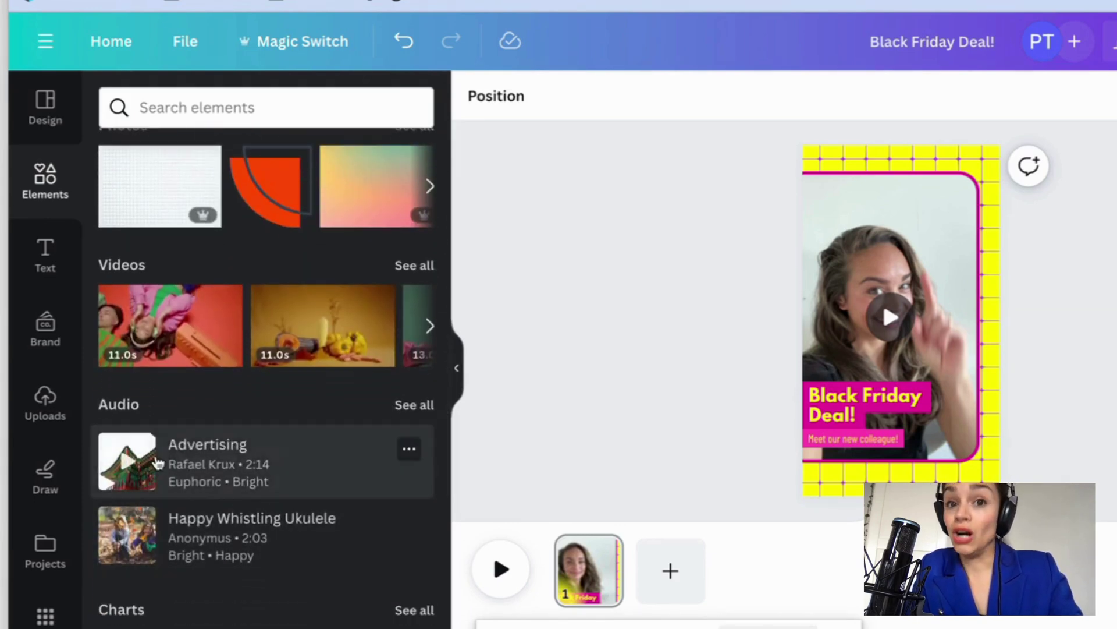
pyautogui.scroll(-4, 158, 463)
pyautogui.scroll(-8, 156, 462)
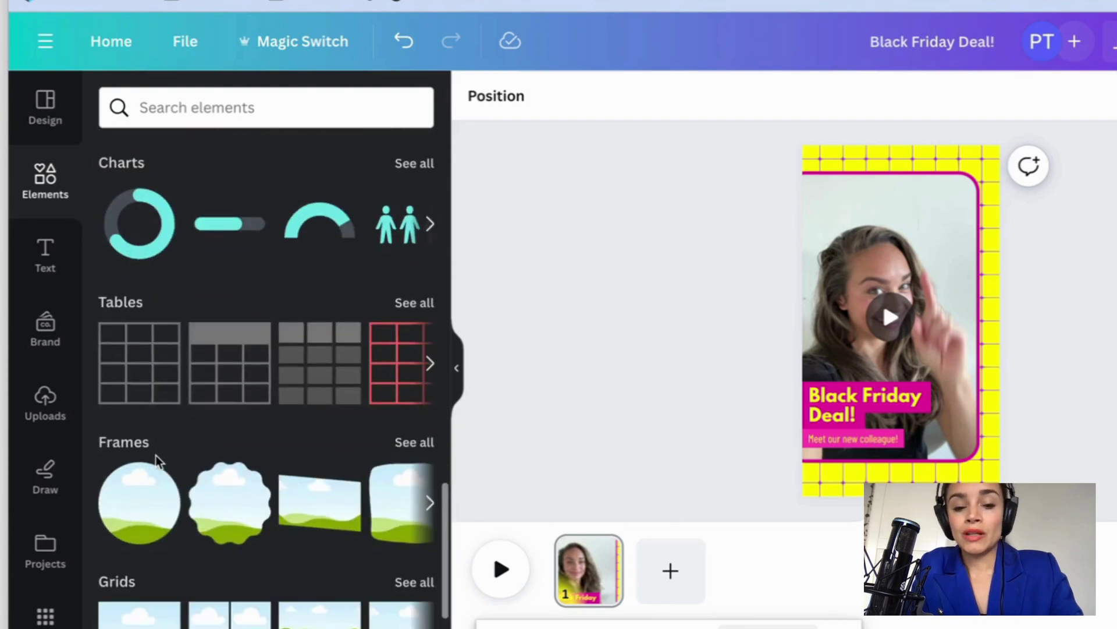
pyautogui.scroll(-2, 157, 462)
pyautogui.scroll(20, 158, 463)
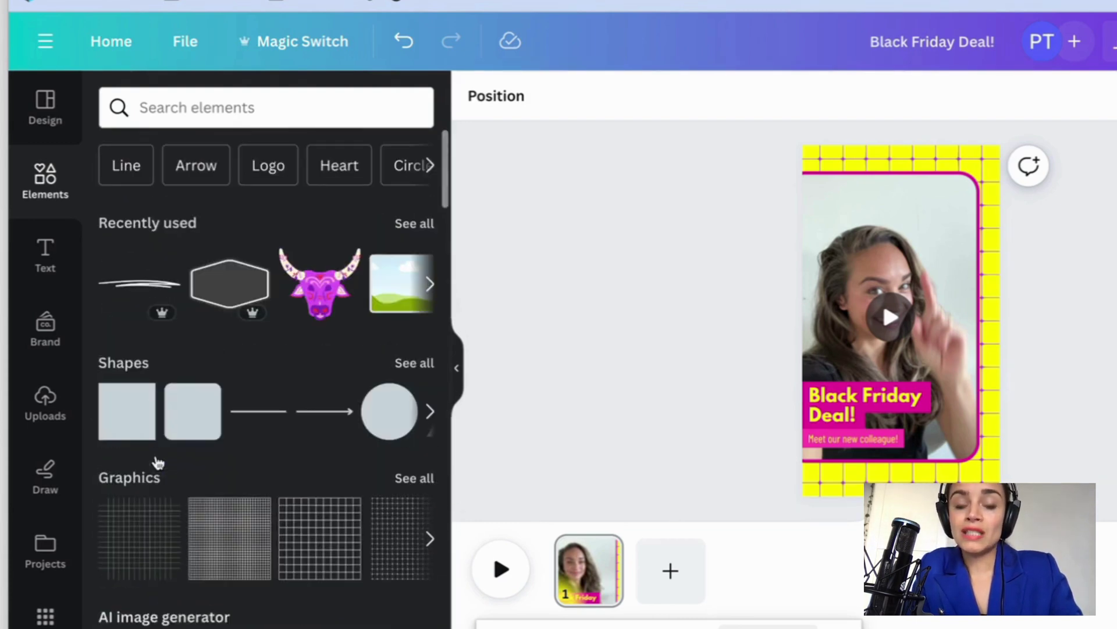
pyautogui.moveTo(199, 253)
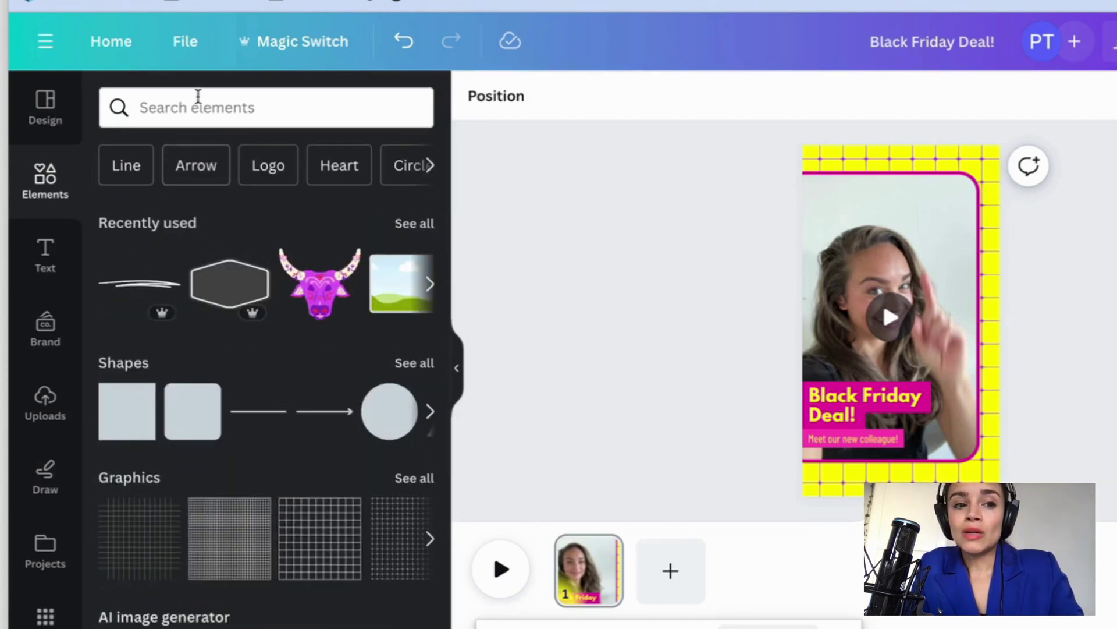
# - Search the elements for "arrow" and add the thick white curved arrow graphic over the woman's face
pyautogui.click(194, 108)
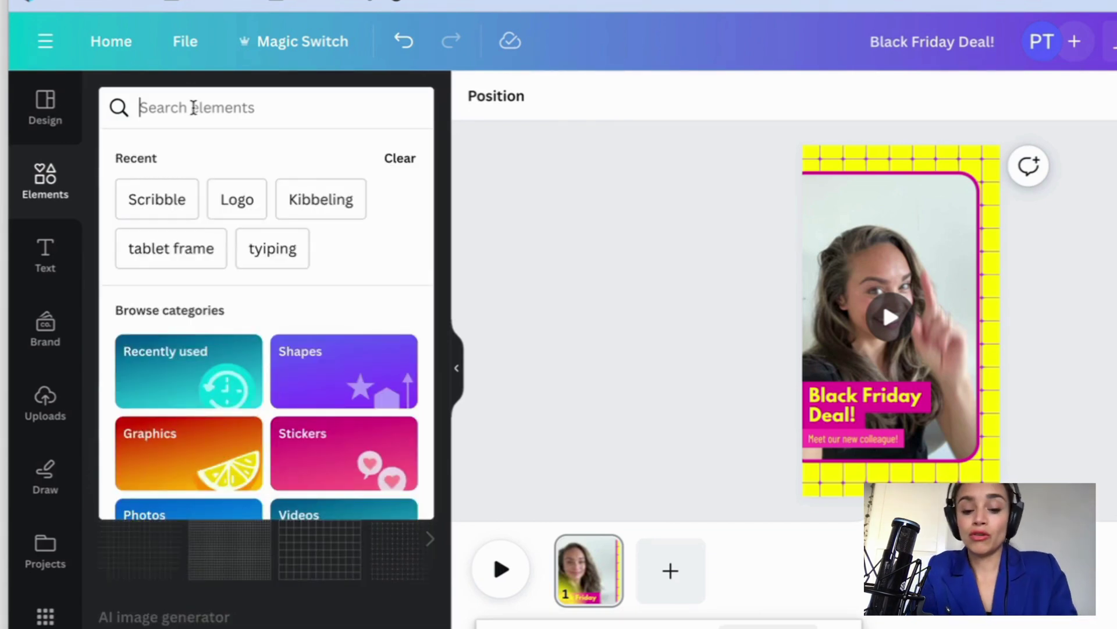
pyautogui.write('arrow')
pyautogui.press('Return')
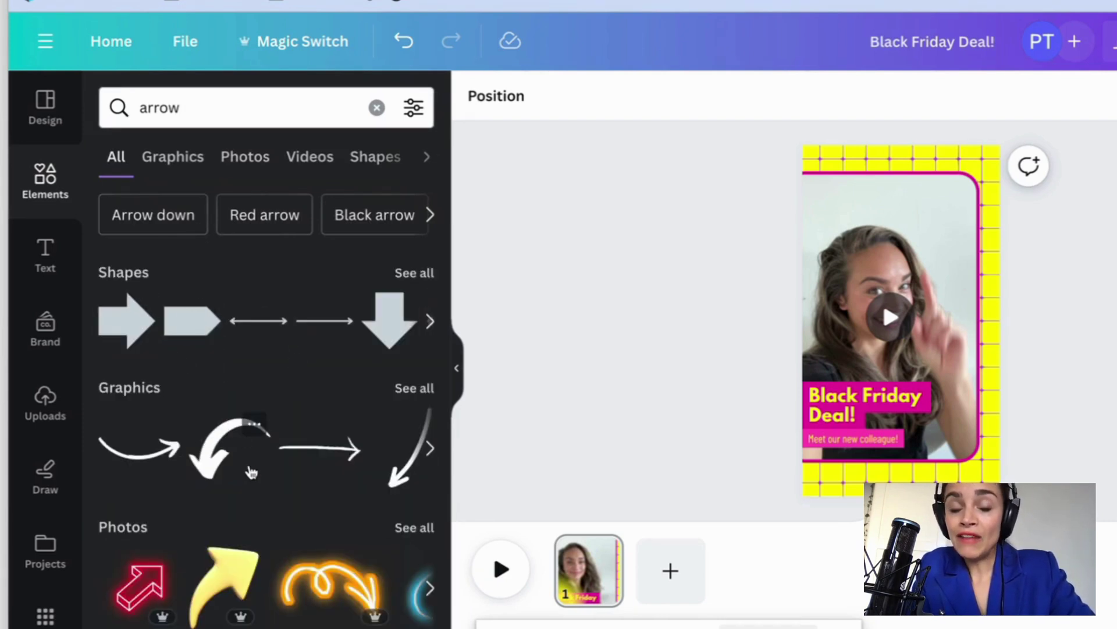
pyautogui.scroll(-5, 251, 472)
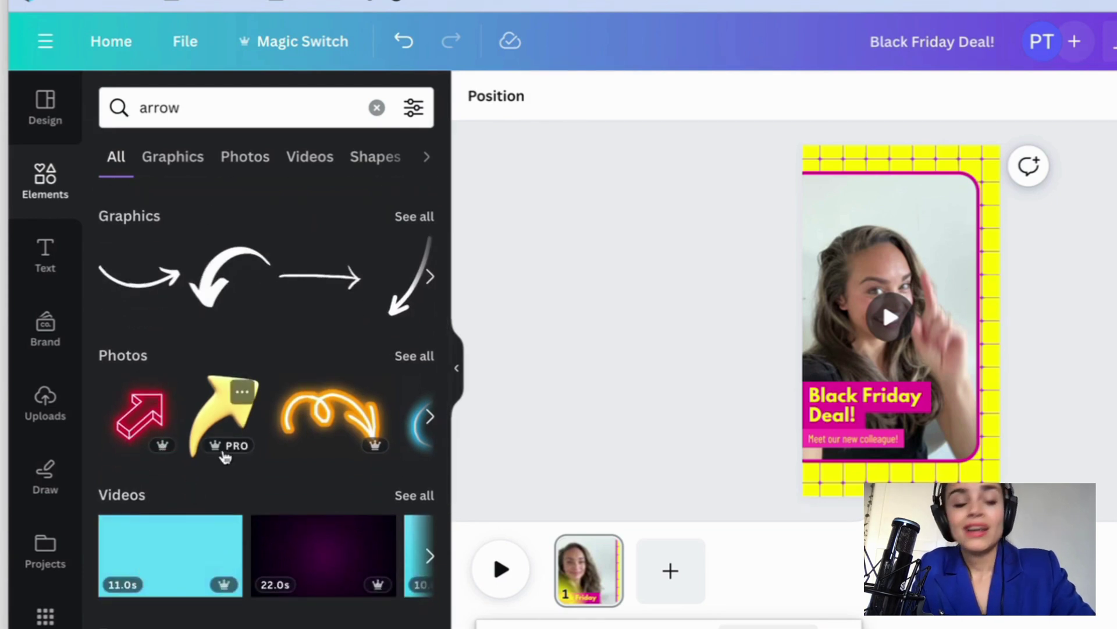
pyautogui.scroll(-2, 226, 458)
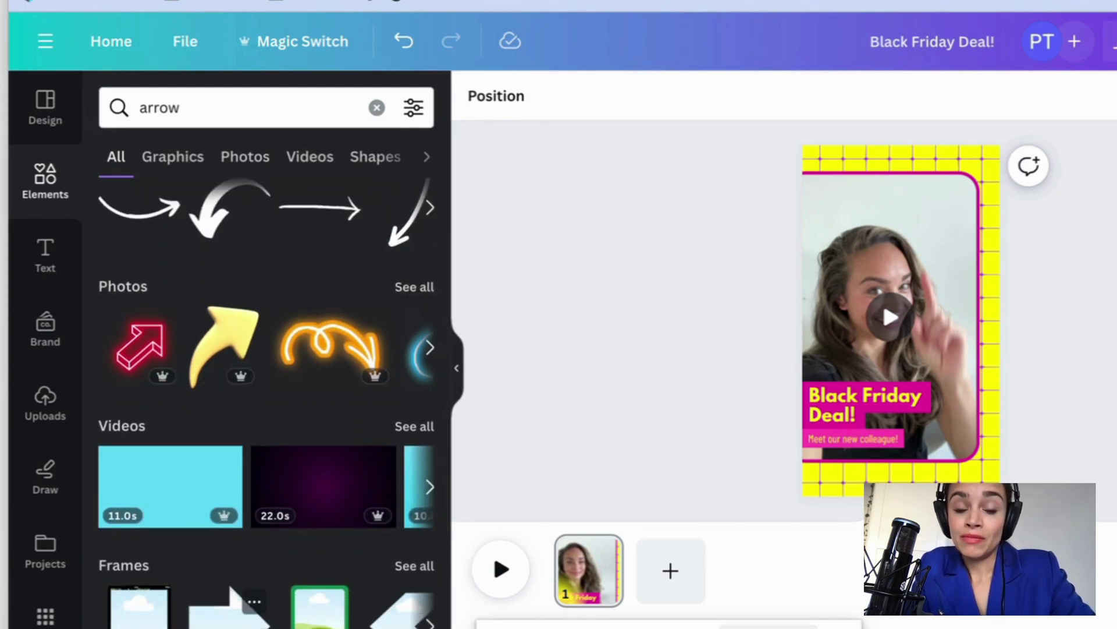
pyautogui.scroll(6, 295, 529)
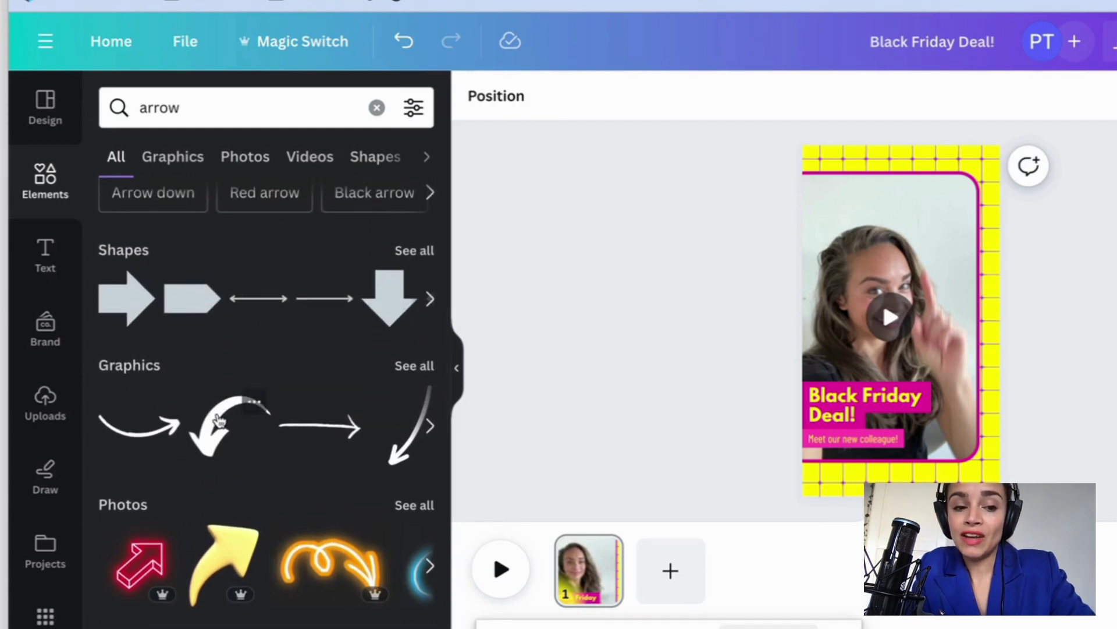
pyautogui.click(220, 421)
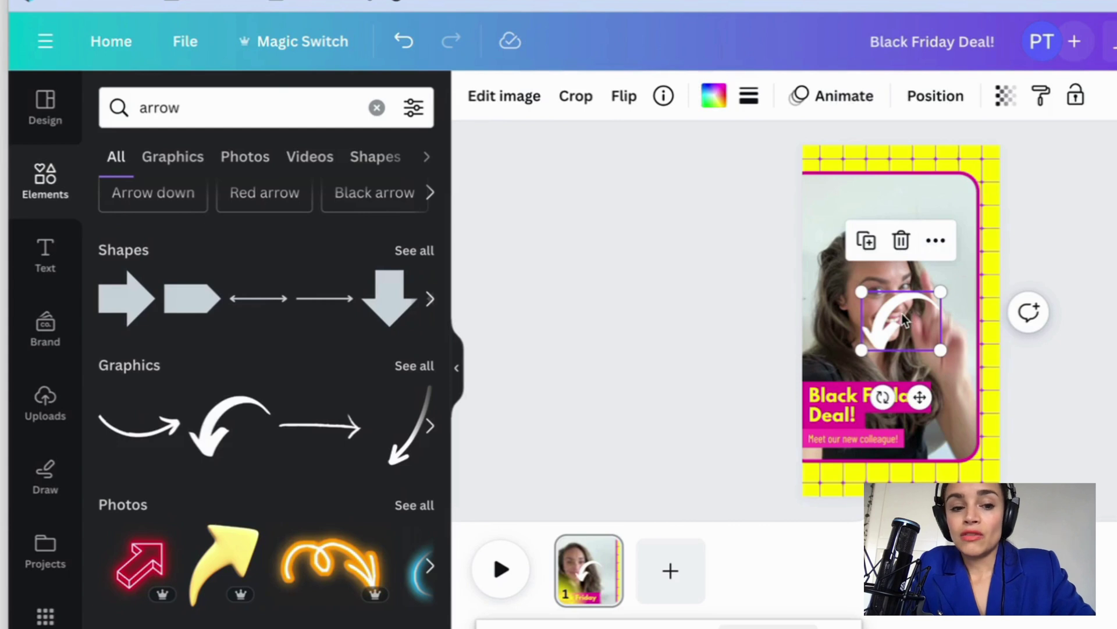
pyautogui.moveTo(900, 309)
pyautogui.mouseDown()
pyautogui.moveTo(861, 272)
pyautogui.moveTo(849, 316)
pyautogui.moveTo(868, 342)
pyautogui.moveTo(903, 320)
pyautogui.moveTo(922, 265)
pyautogui.moveTo(892, 322)
pyautogui.mouseUp()
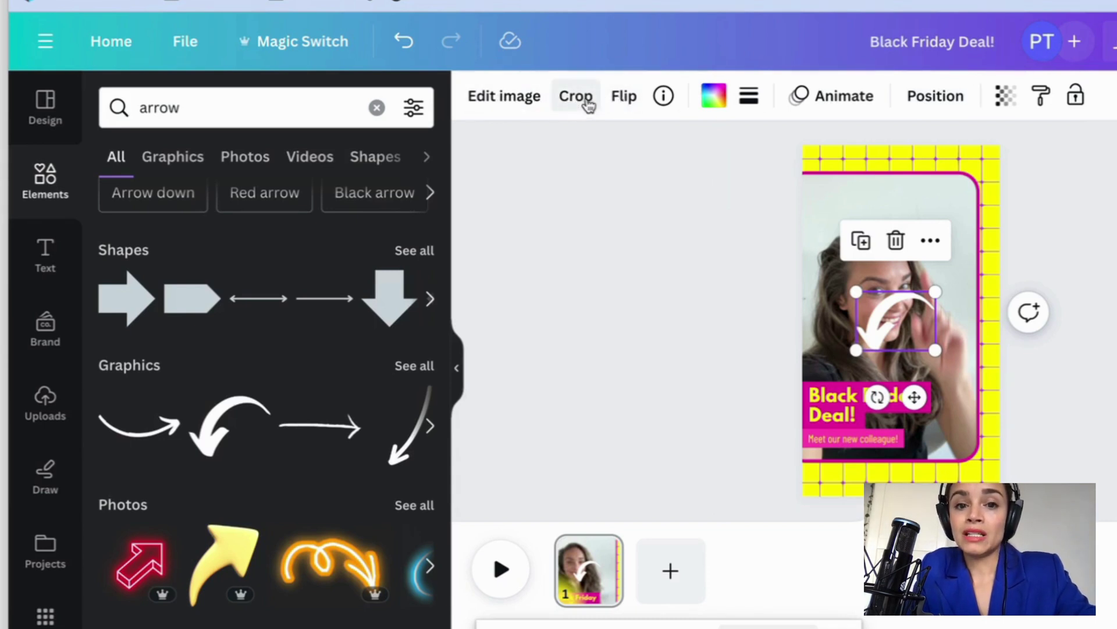
# - Flip the curved arrow horizontally and recolour it, trying document colours purple #a841ea and magenta before choosing yellow
pyautogui.click(625, 98)
pyautogui.click(650, 157)
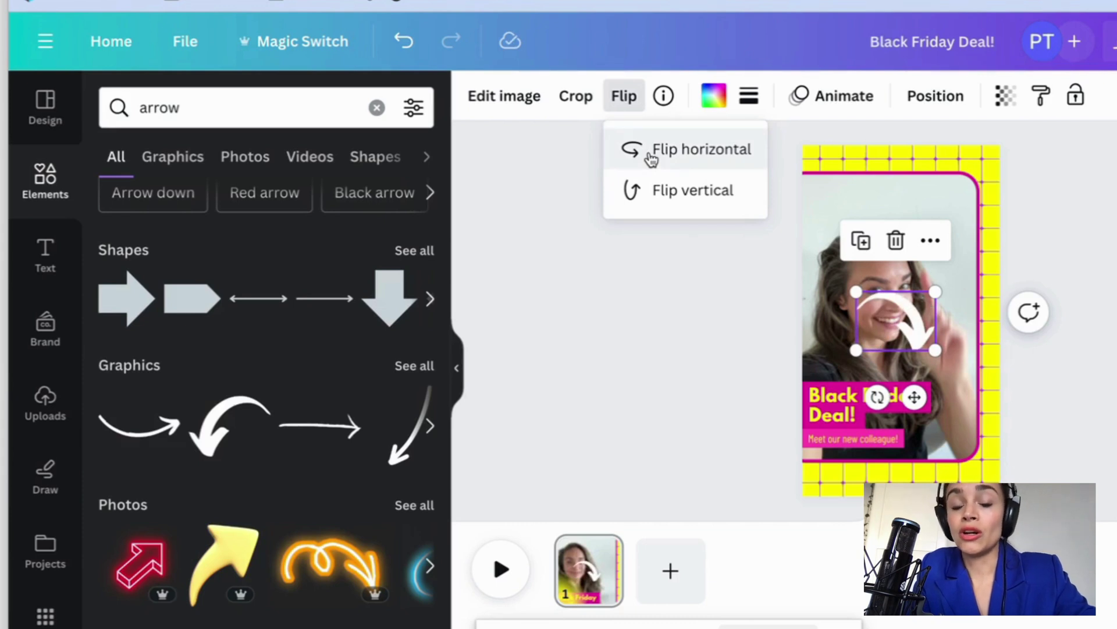
pyautogui.click(715, 96)
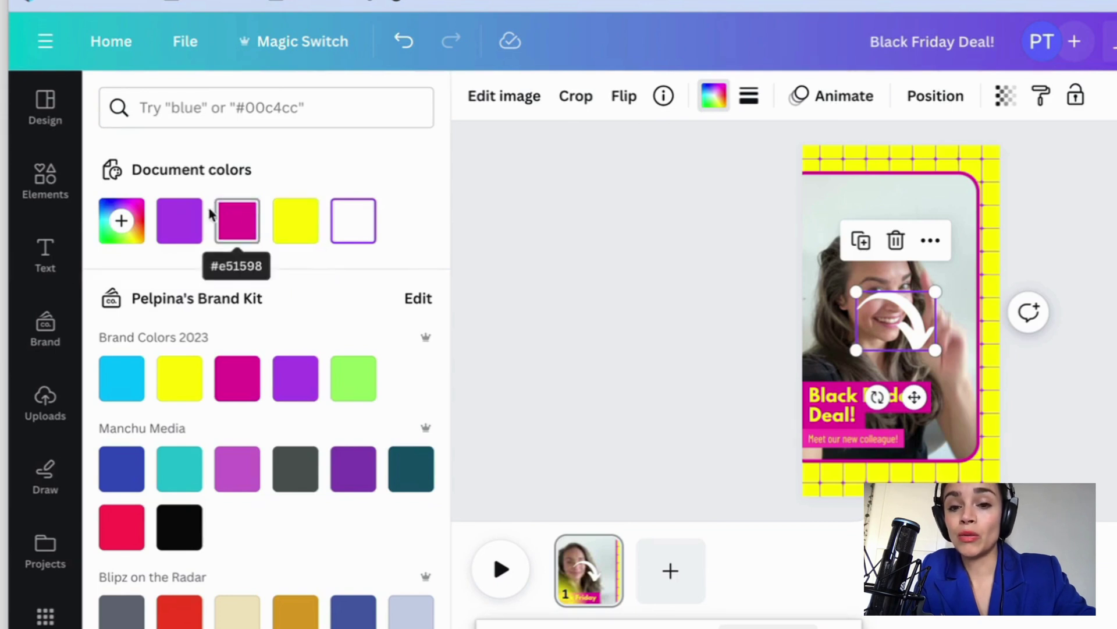
pyautogui.click(190, 223)
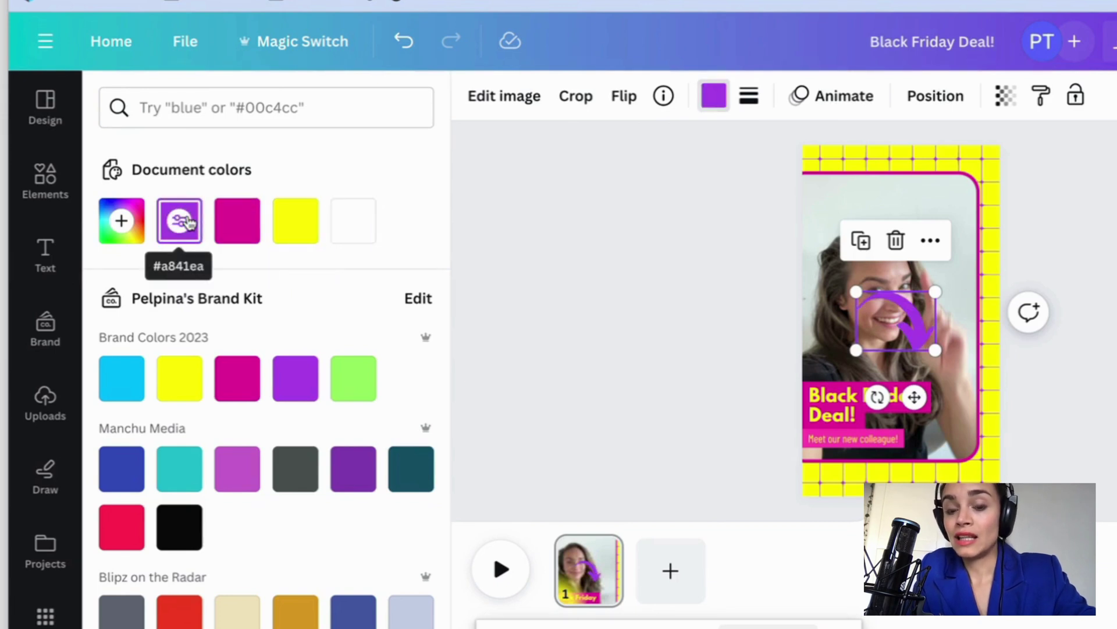
pyautogui.click(227, 231)
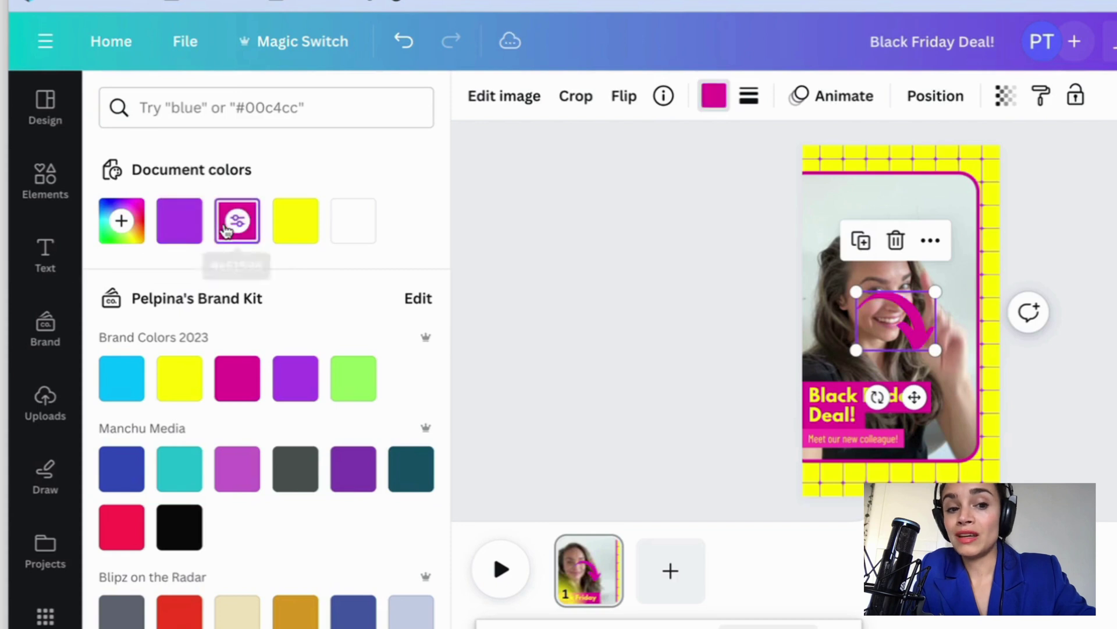
pyautogui.click(291, 227)
# - Move the yellow arrow up over the woman's forehead so it points at her raised hand, and inspect its transparency setting
pyautogui.moveTo(909, 328); pyautogui.dragTo(936, 264)
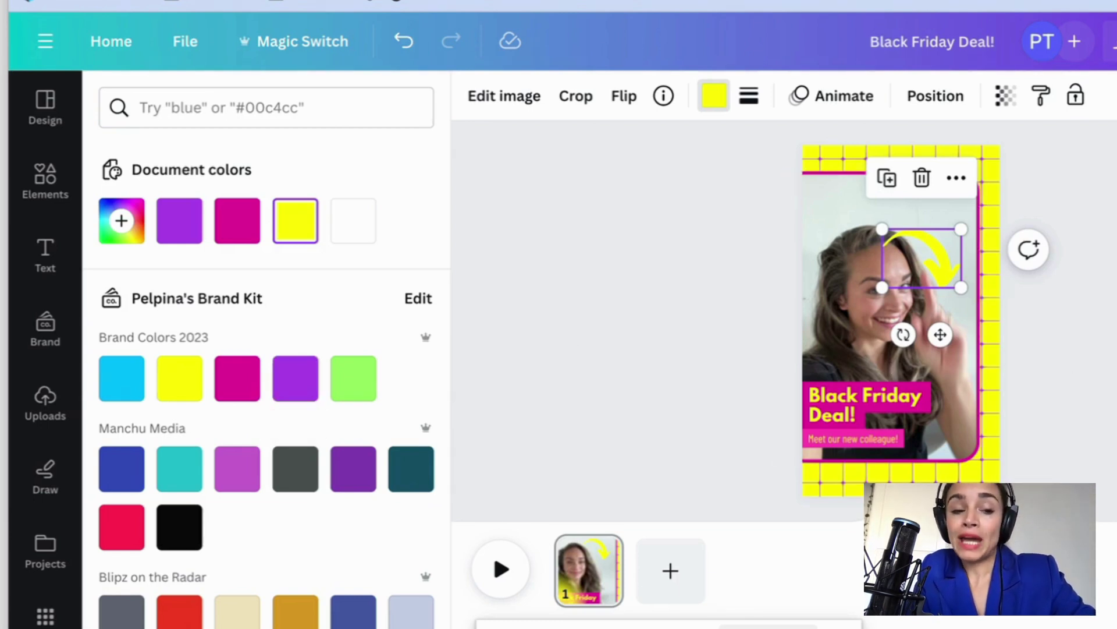
pyautogui.moveTo(922, 263)
pyautogui.mouseDown()
pyautogui.moveTo(907, 221)
pyautogui.moveTo(911, 271)
pyautogui.mouseUp()
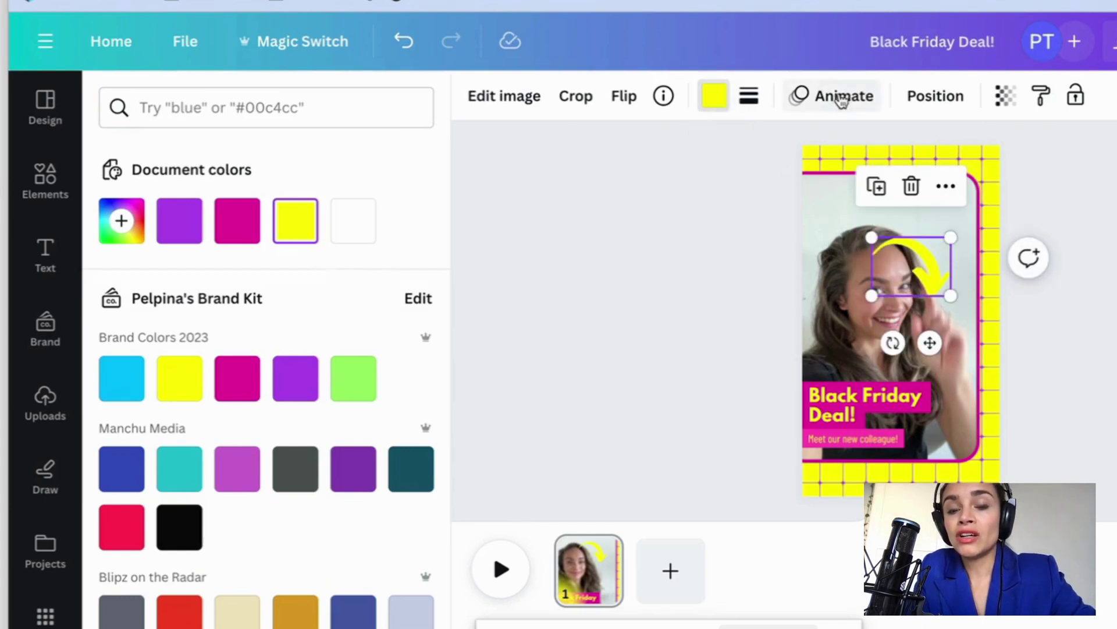
pyautogui.click(1007, 105)
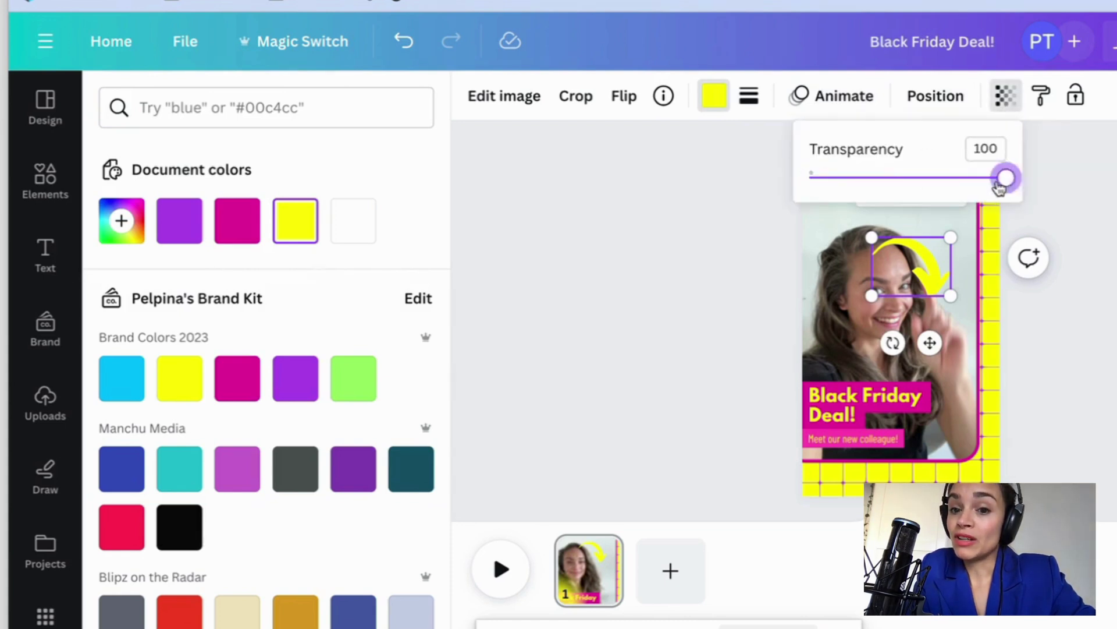
pyautogui.moveTo(1005, 178)
pyautogui.mouseDown()
pyautogui.moveTo(841, 180)
pyautogui.moveTo(1026, 179)
pyautogui.moveTo(743, 197)
pyautogui.moveTo(1020, 188)
pyautogui.mouseUp()
pyautogui.click(1100, 181)
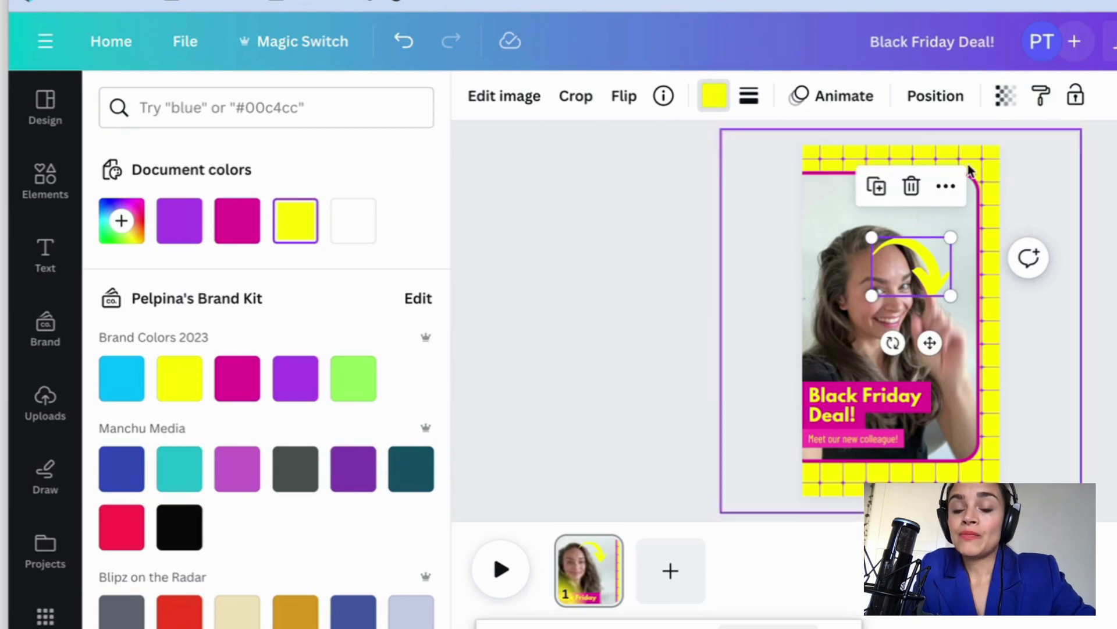
# - Send the yellow arrow one layer backward behind the video, and bring it forward again
pyautogui.click(945, 187)
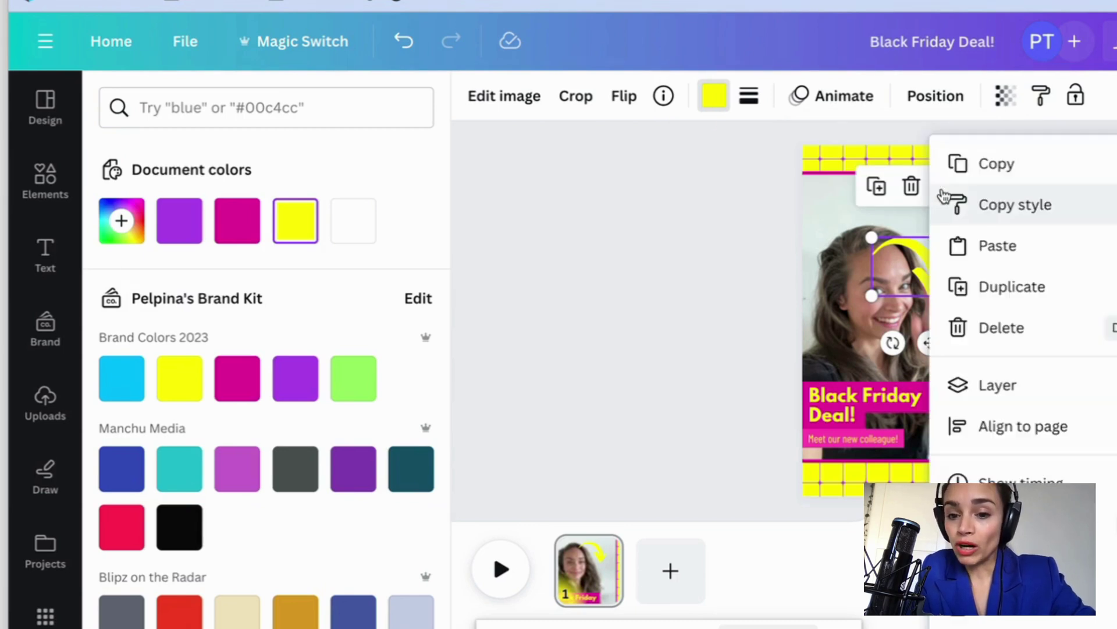
pyautogui.moveTo(1025, 389)
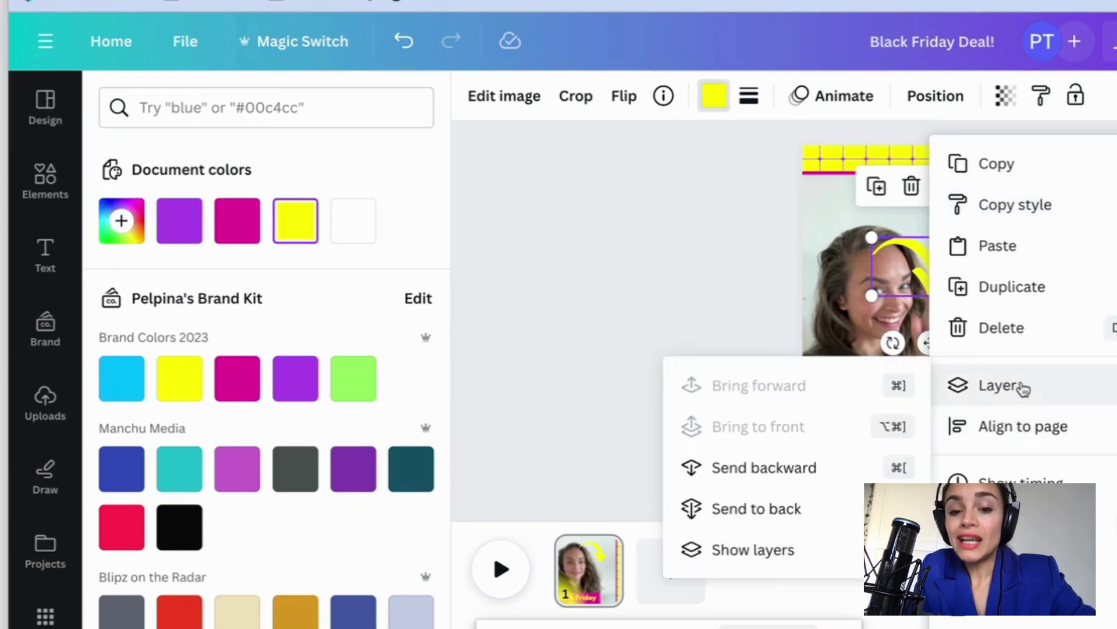
pyautogui.click(790, 470)
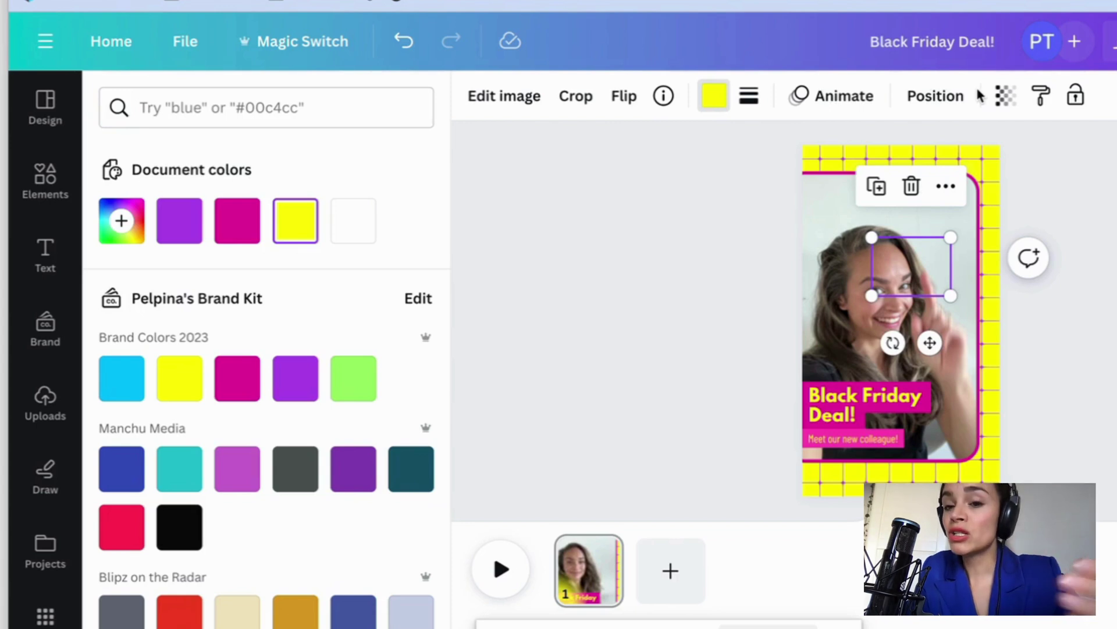
pyautogui.click(937, 95)
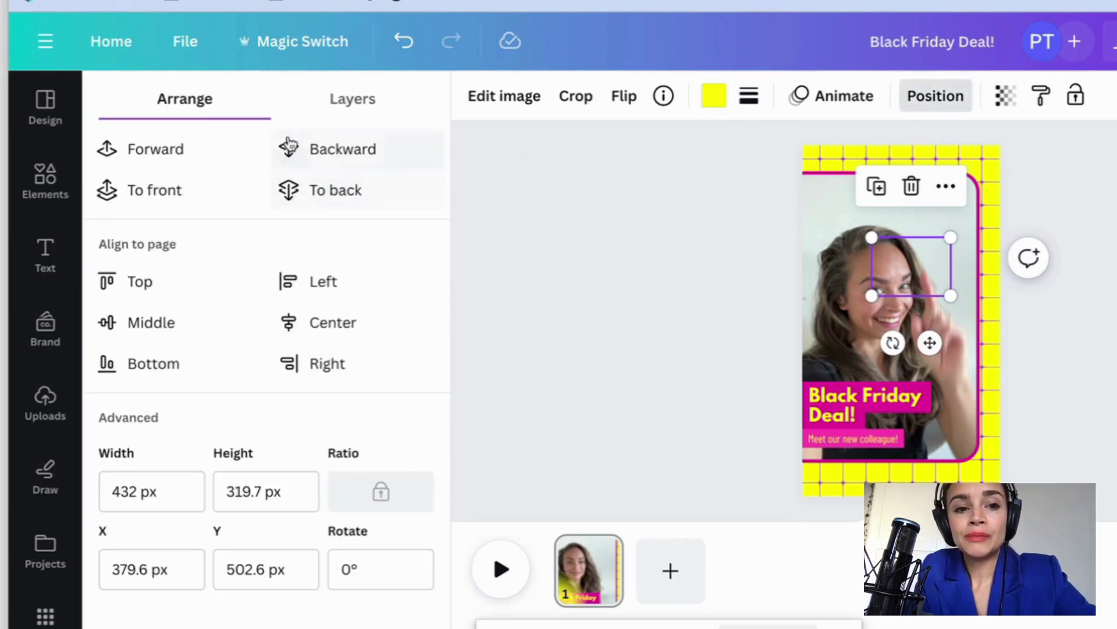
pyautogui.click(156, 150)
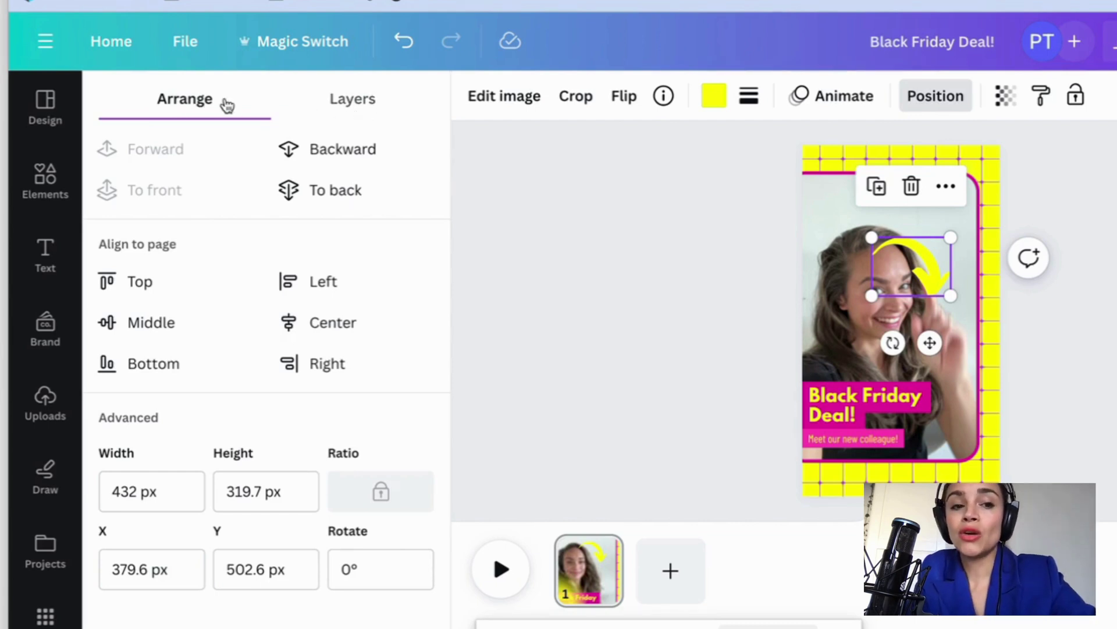
# - Reorder the layer list by moving the video above the arrow, and put the arrow back above the video
pyautogui.click(352, 107)
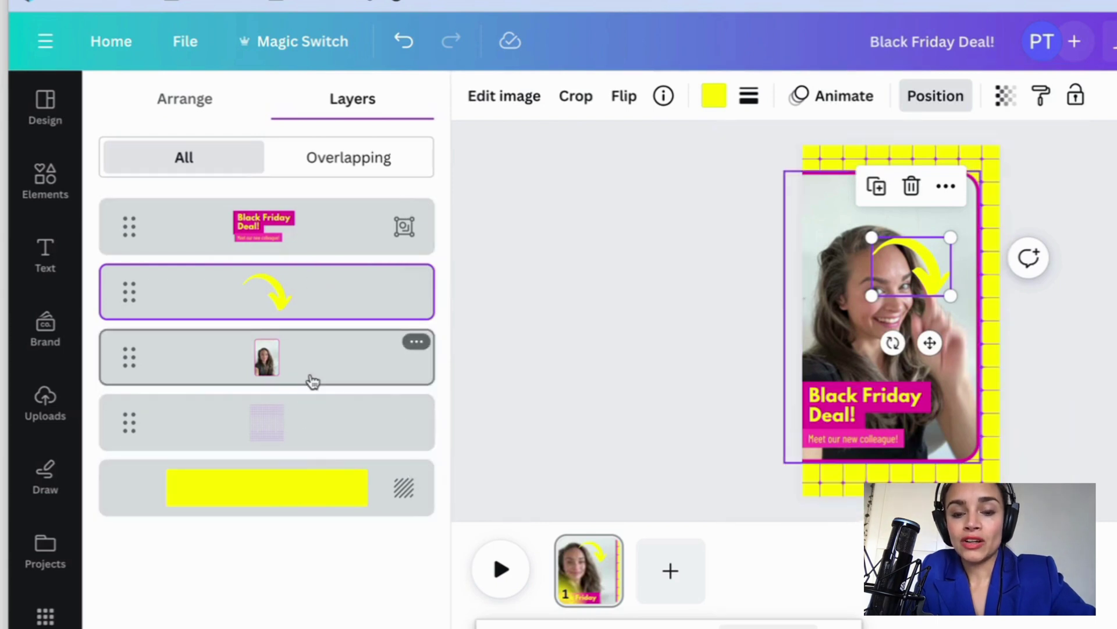
pyautogui.moveTo(309, 382); pyautogui.dragTo(321, 284)
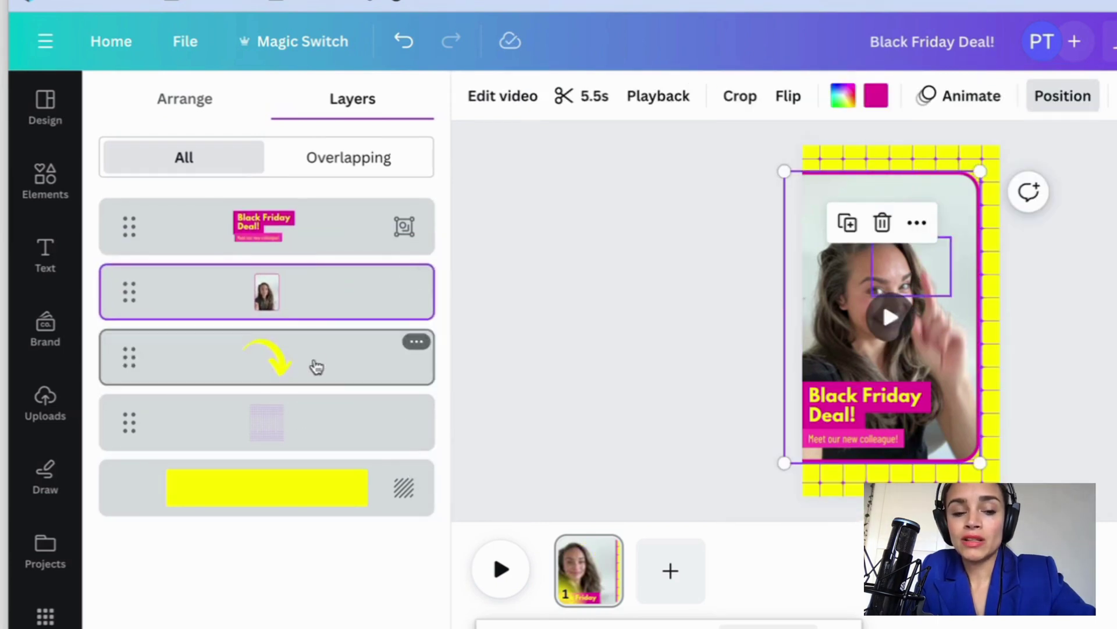
pyautogui.moveTo(315, 367); pyautogui.dragTo(310, 330)
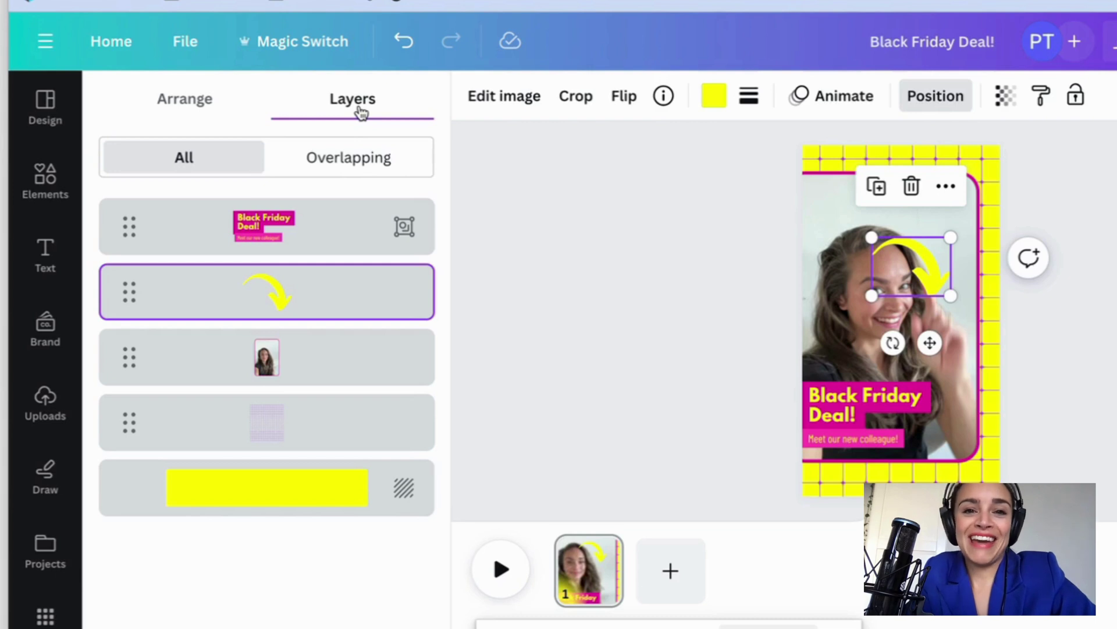
# - Return to the element library and delete the yellow arrow from the story
pyautogui.click(44, 184)
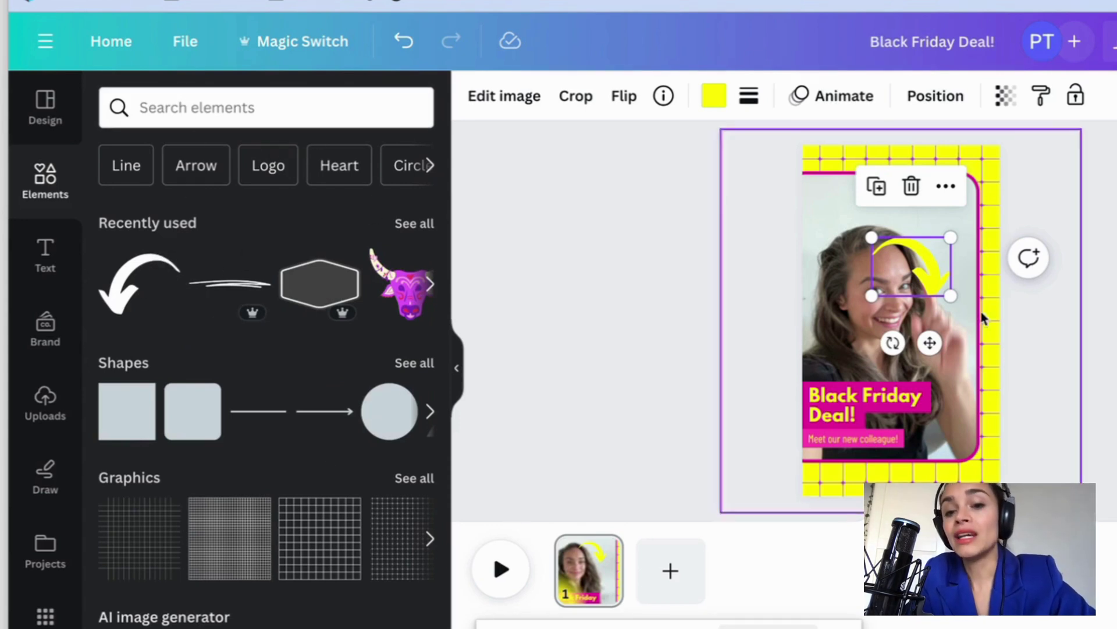
pyautogui.moveTo(919, 274); pyautogui.dragTo(869, 291)
pyautogui.press('Delete')
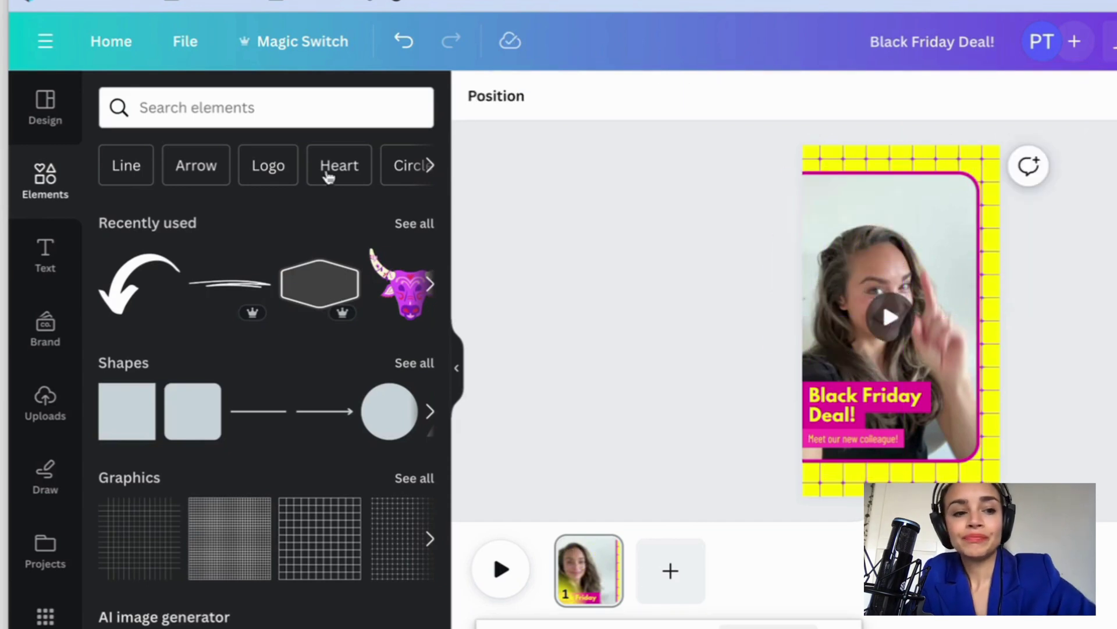
# - Select the "Black Friday Deal!" text and add a brand kit Heading text to the story
pyautogui.click(42, 254)
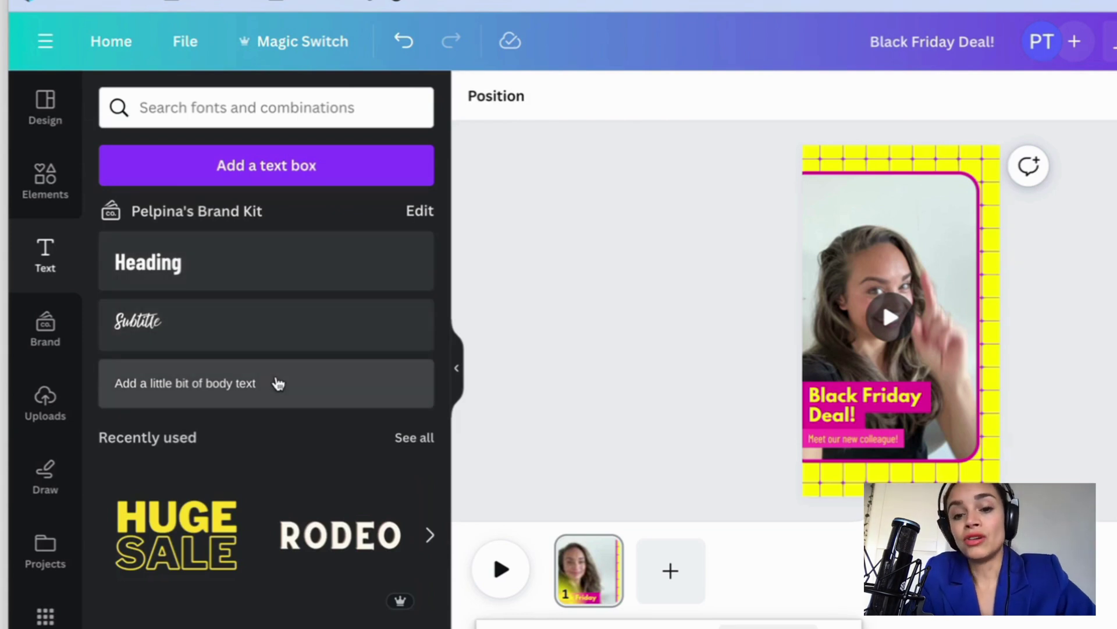
pyautogui.click(867, 411)
pyautogui.click(868, 411)
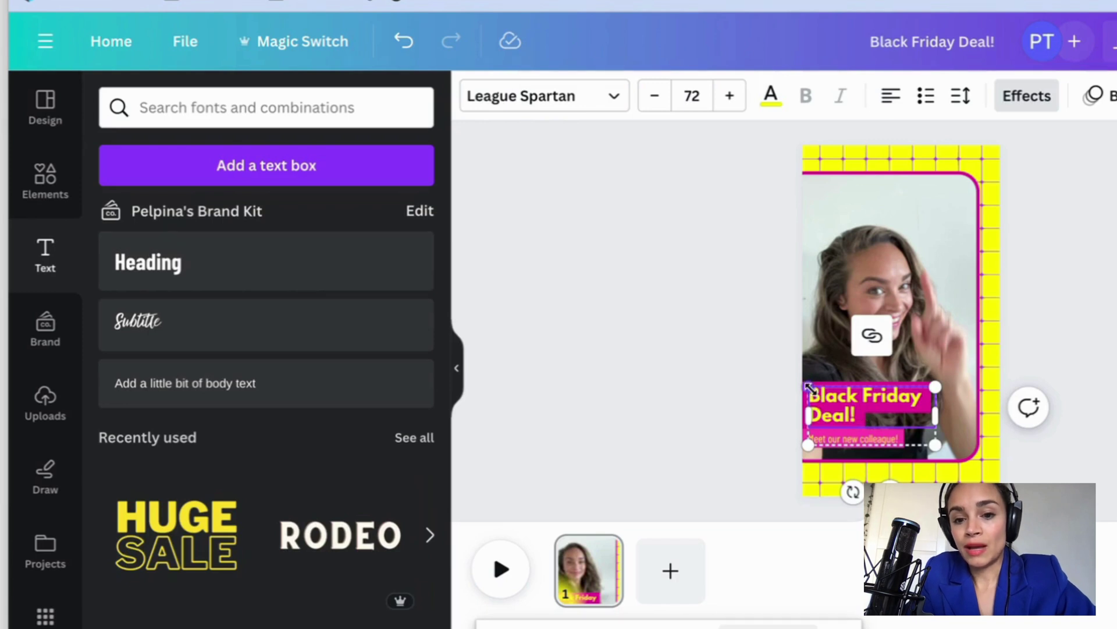
pyautogui.moveTo(859, 414); pyautogui.dragTo(811, 394)
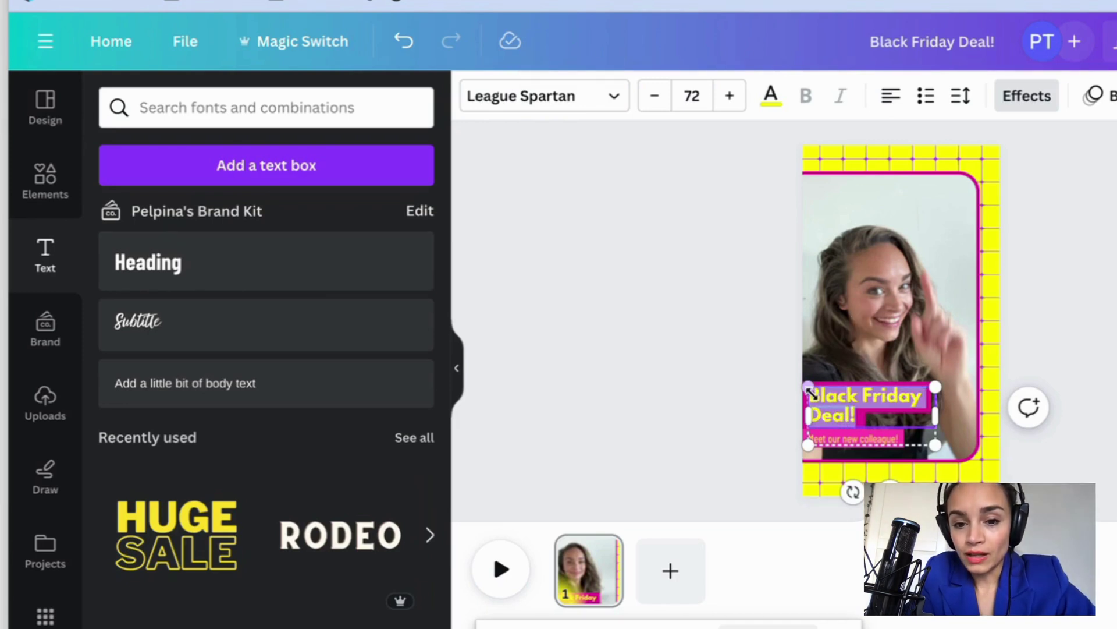
pyautogui.click(197, 263)
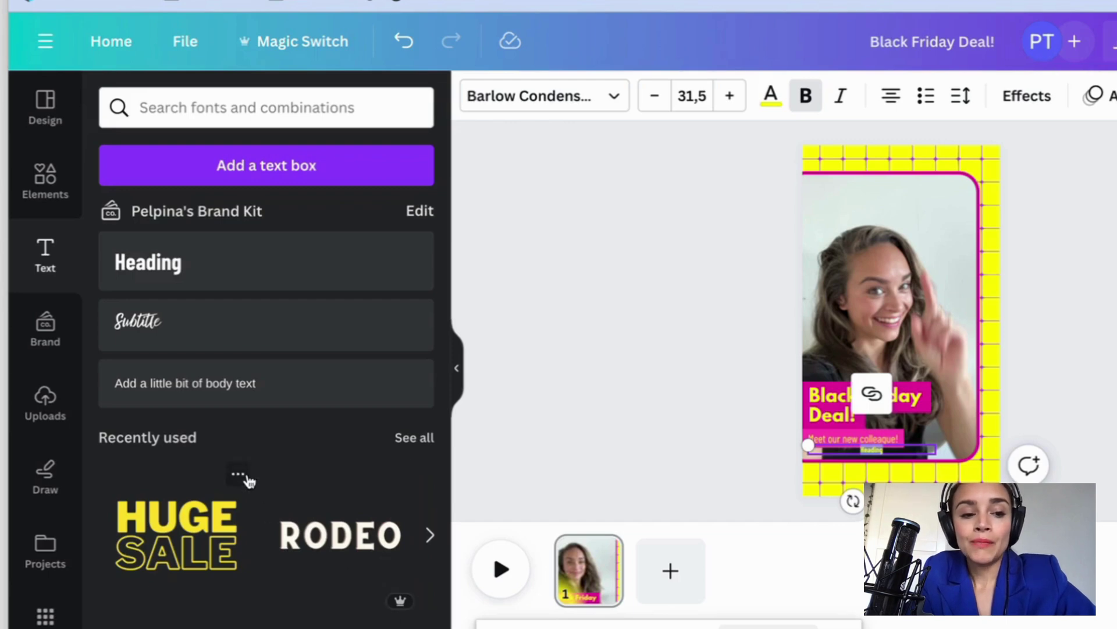
# - Browse the font combinations, add the "HUGE SALE" combination to the story and move it up over the woman's face
pyautogui.scroll(-2, 250, 480)
pyautogui.scroll(1, 249, 480)
pyautogui.scroll(-5, 249, 480)
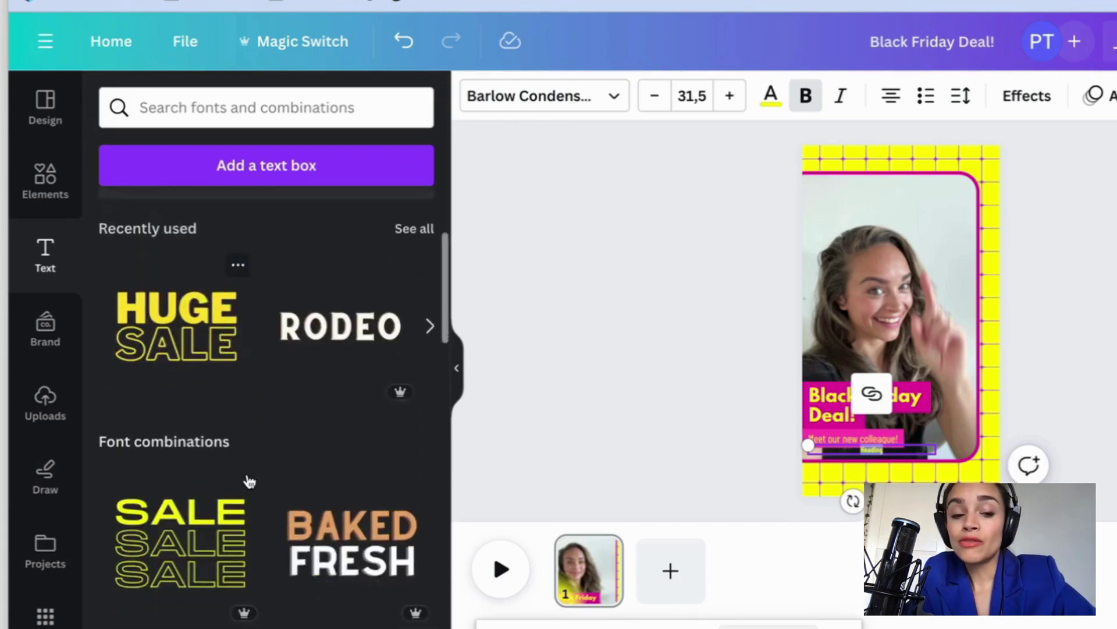
pyautogui.scroll(-10, 249, 481)
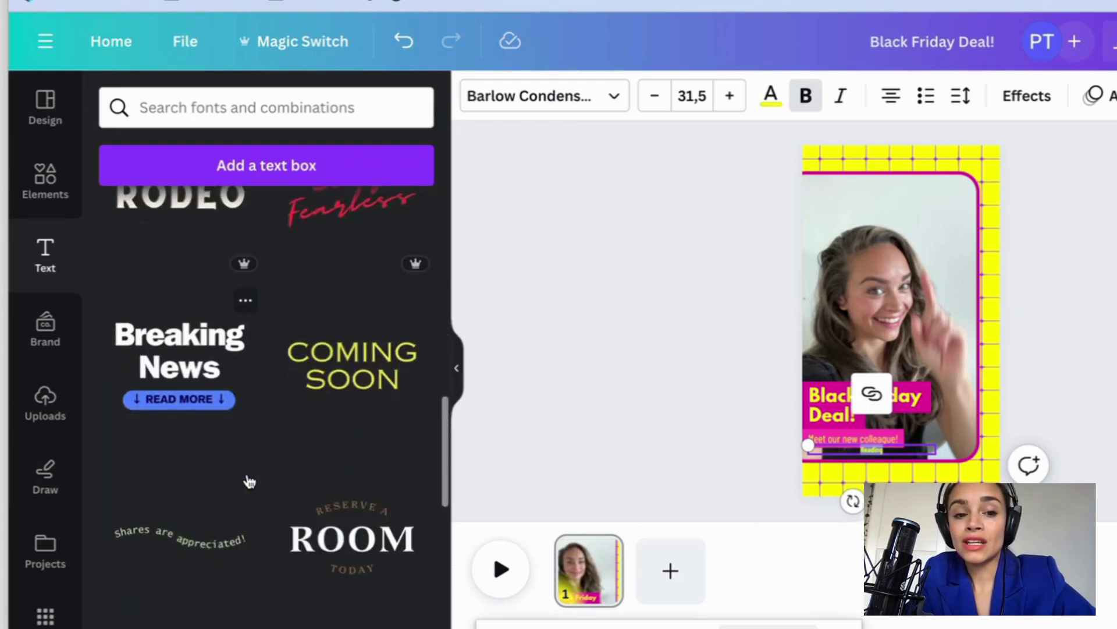
pyautogui.scroll(15, 249, 481)
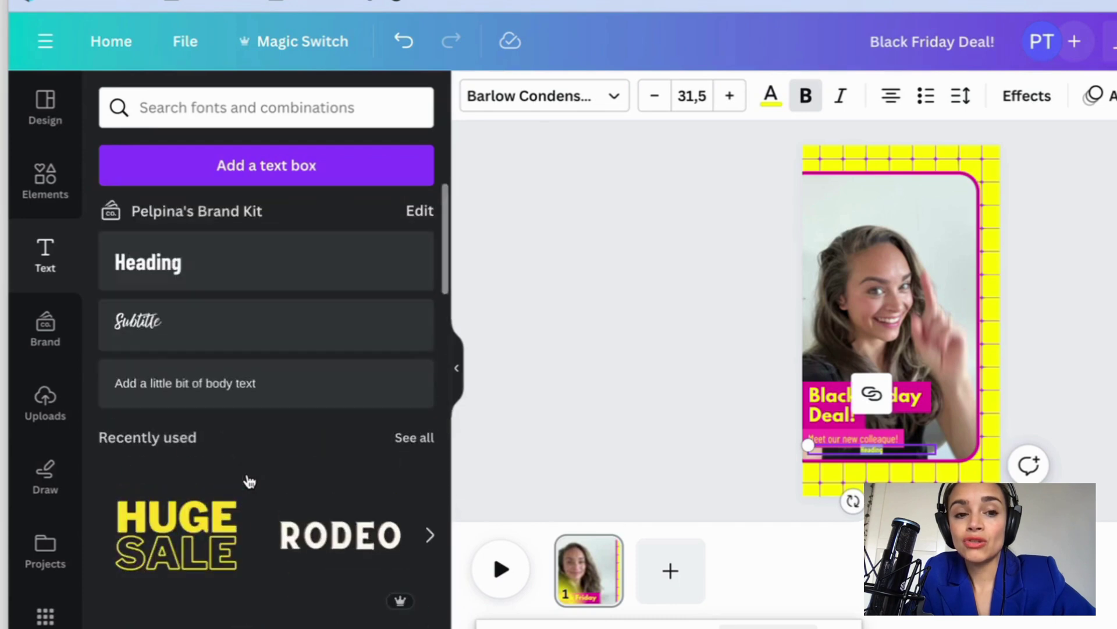
pyautogui.click(205, 538)
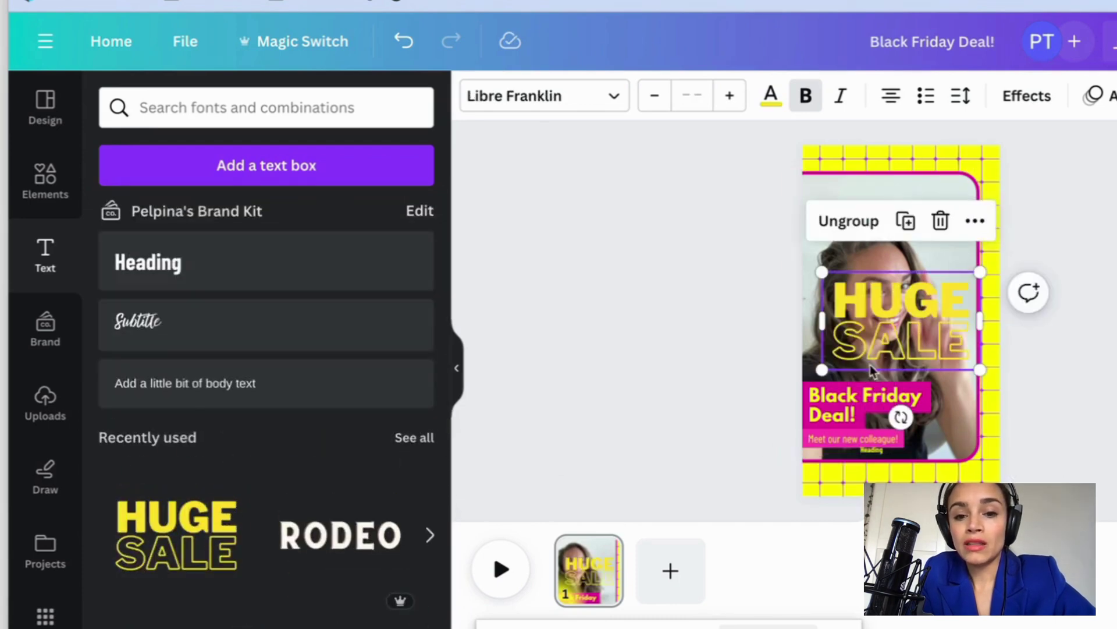
pyautogui.moveTo(922, 348); pyautogui.dragTo(909, 305)
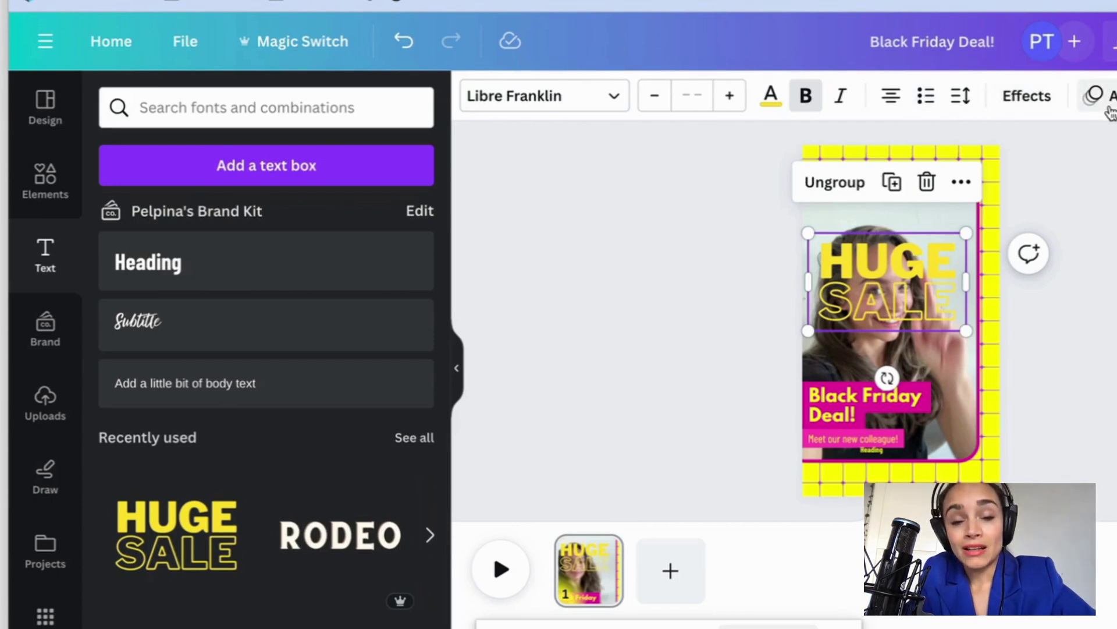
# - Delete both the "HUGE" and "SALE" text parts from the story
pyautogui.click(934, 283)
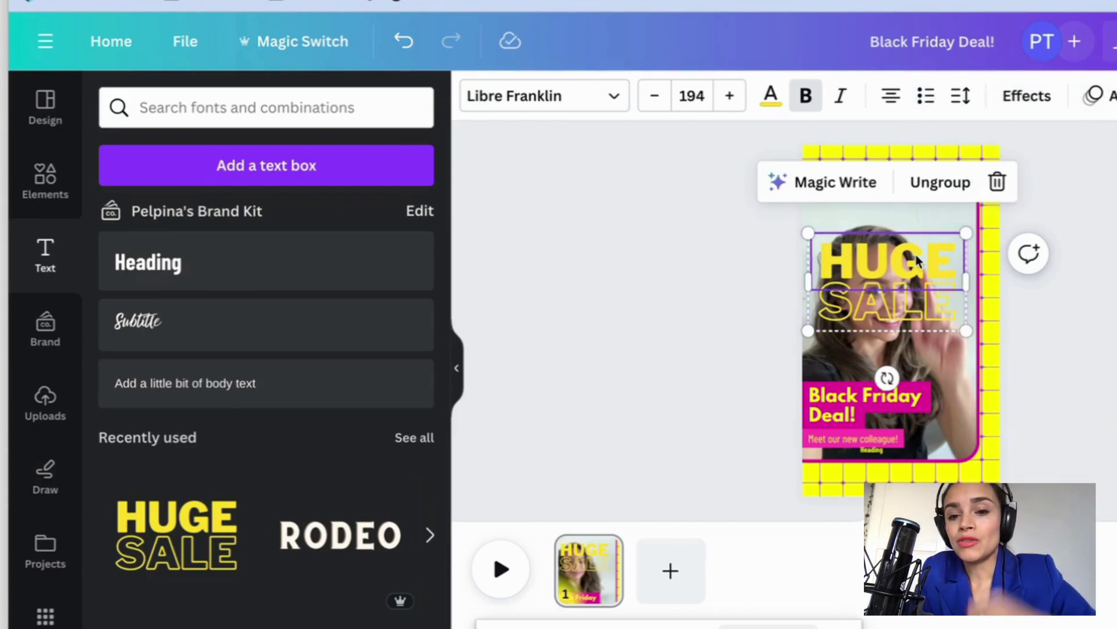
pyautogui.click(1106, 284)
pyautogui.click(883, 301)
pyautogui.click(936, 280)
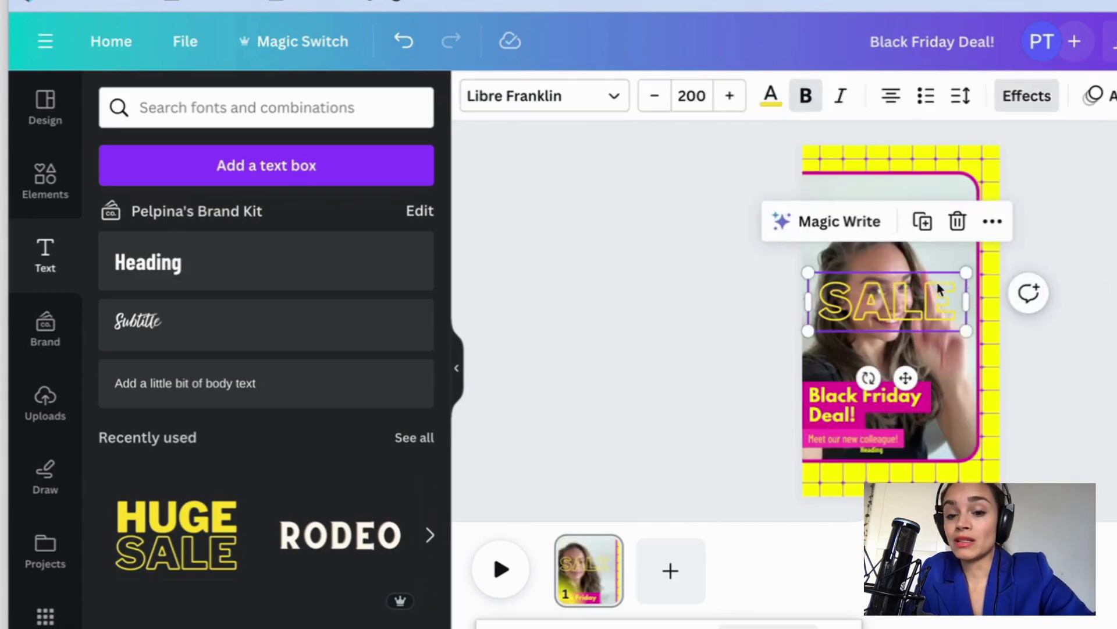
pyautogui.press('Delete')
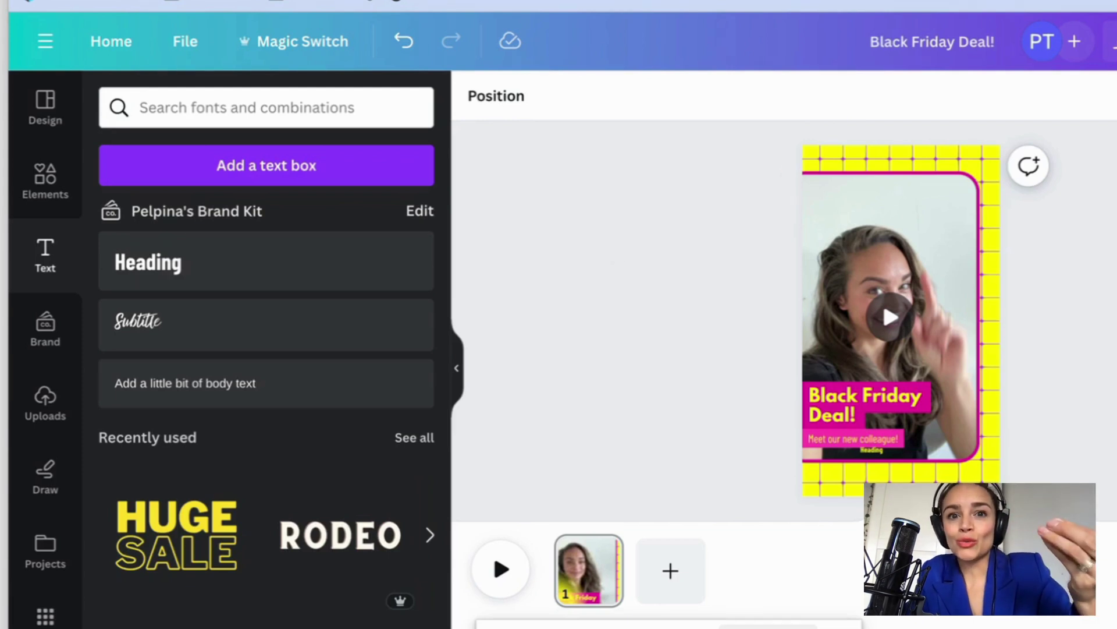
# - Examine the brand kit's templates, logos, colour palettes, fonts and brand voice
pyautogui.click(54, 322)
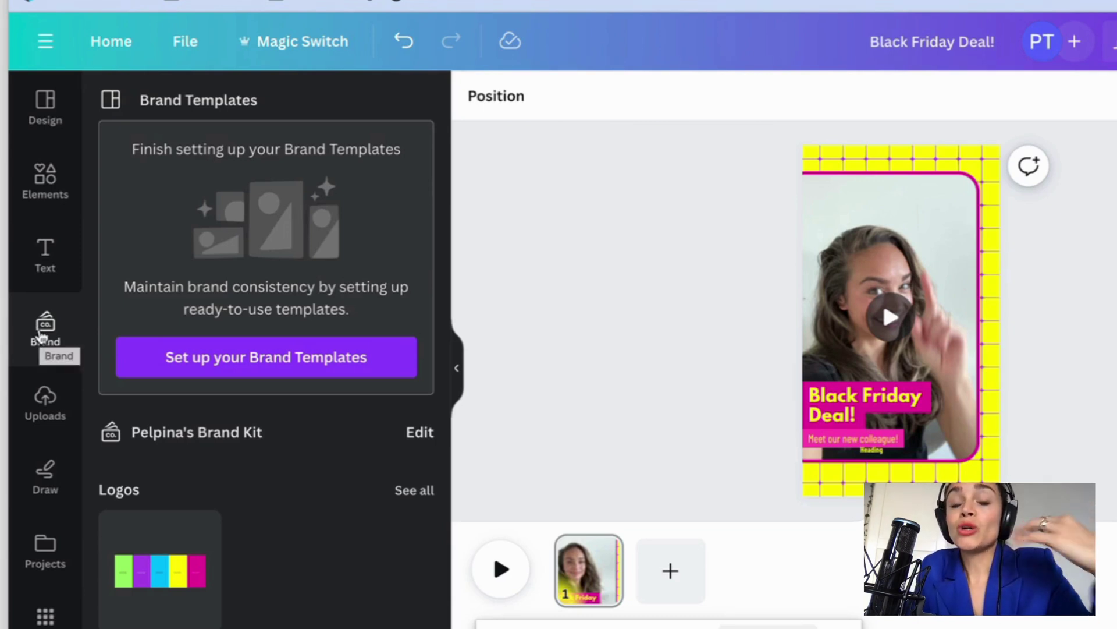
pyautogui.scroll(-2, 173, 413)
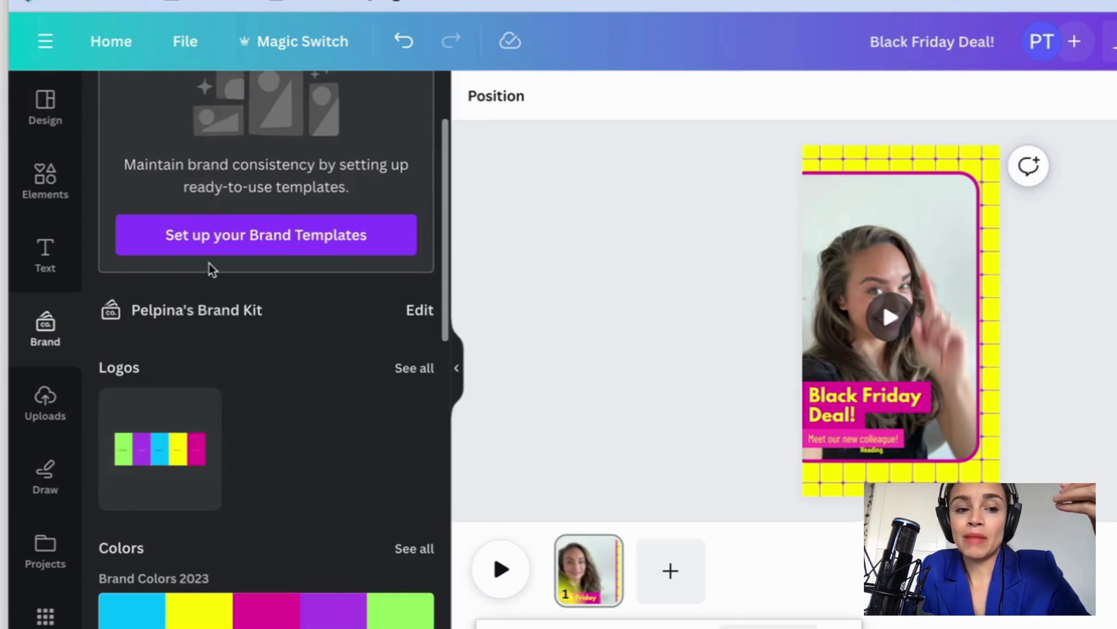
pyautogui.scroll(-2, 252, 429)
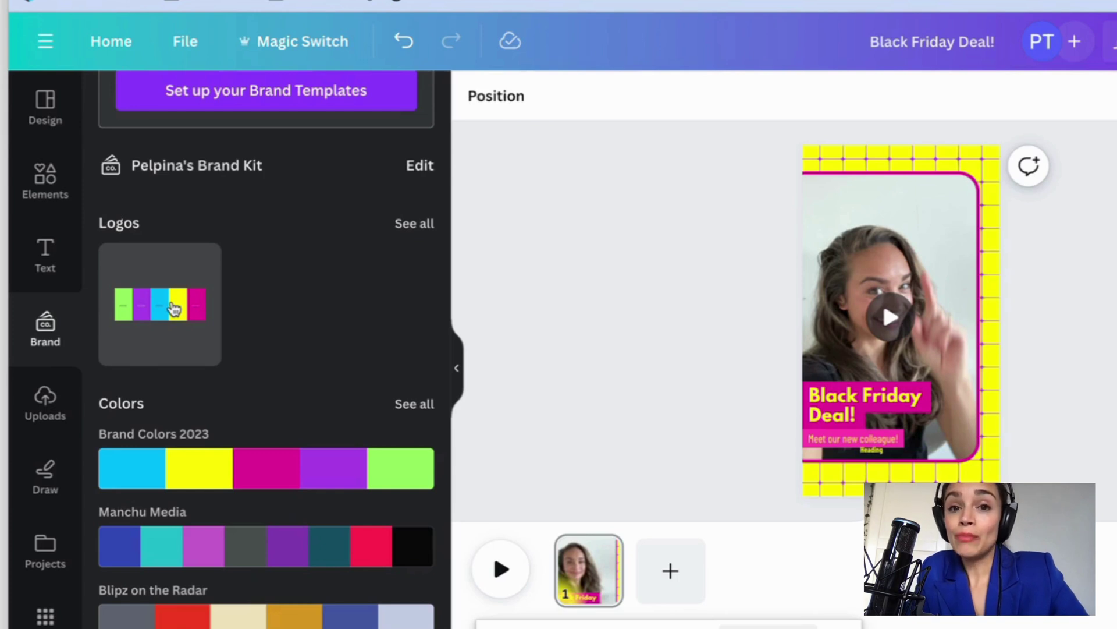
pyautogui.scroll(-2, 173, 309)
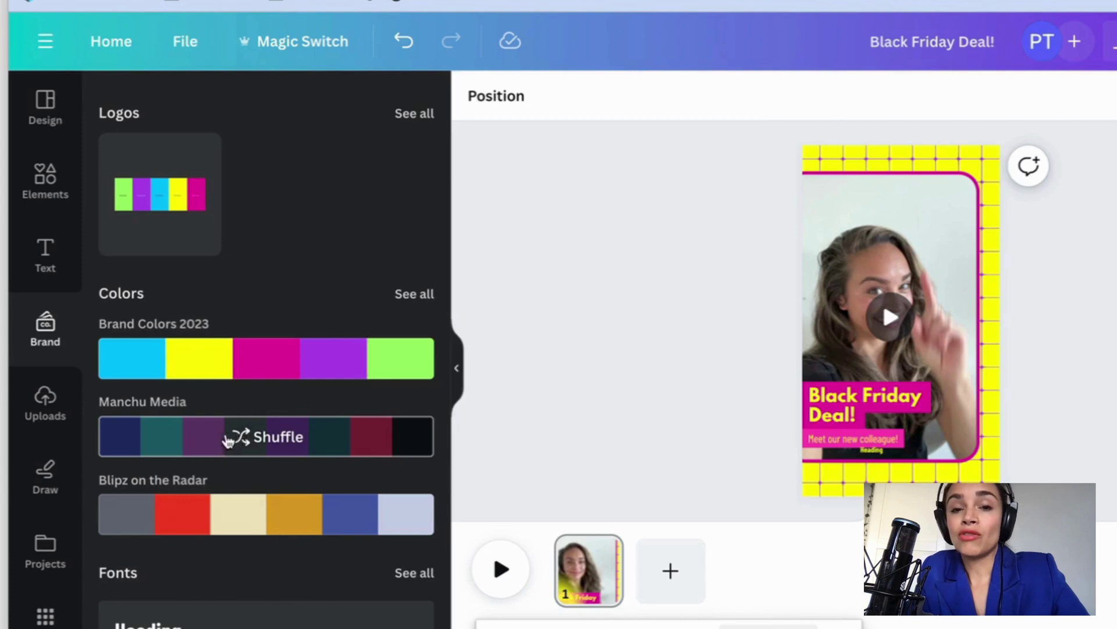
pyautogui.click(234, 437)
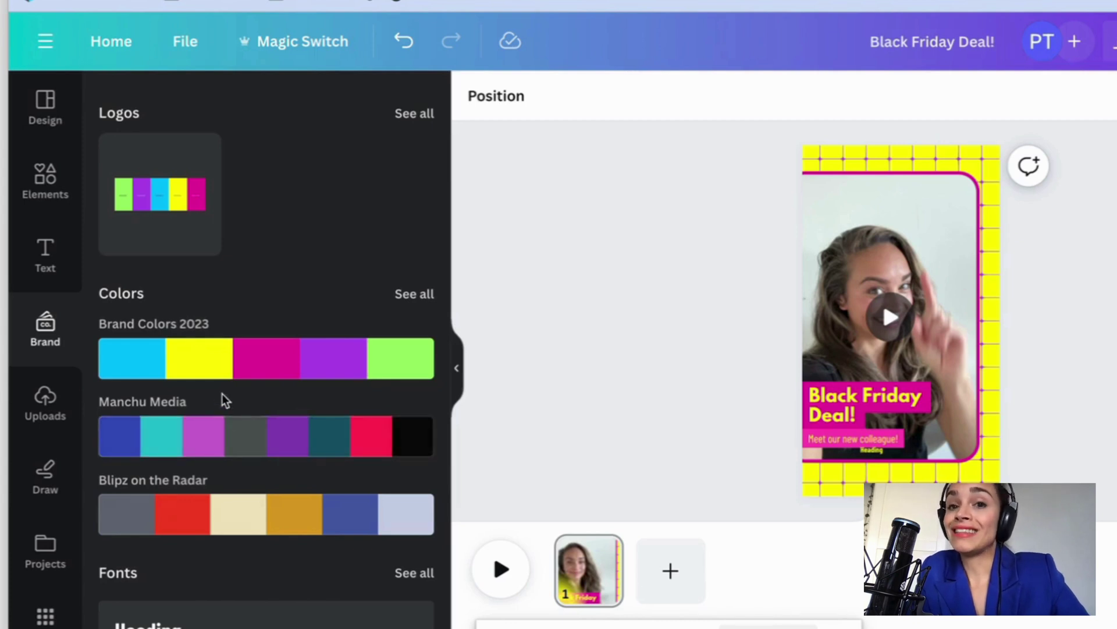
pyautogui.scroll(-1, 225, 400)
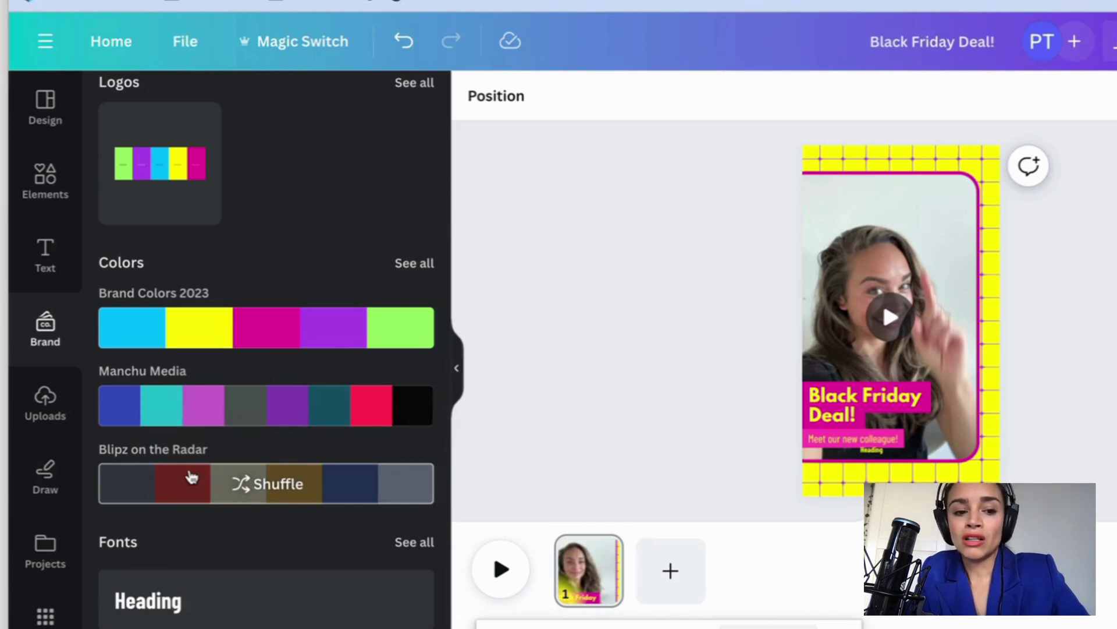
pyautogui.scroll(-5, 191, 476)
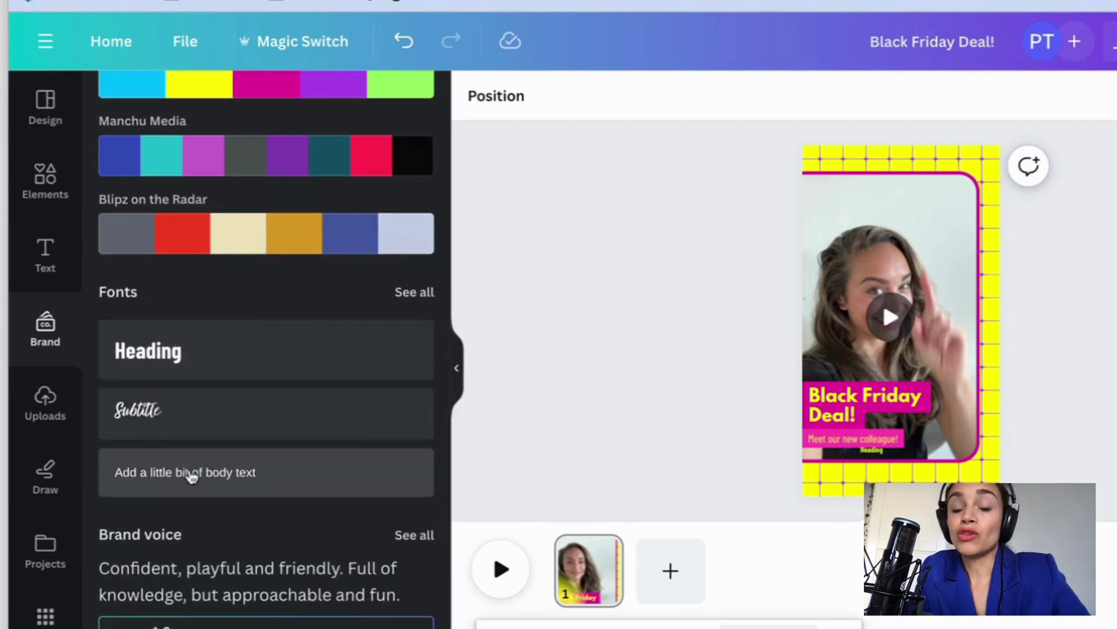
pyautogui.scroll(-2, 191, 476)
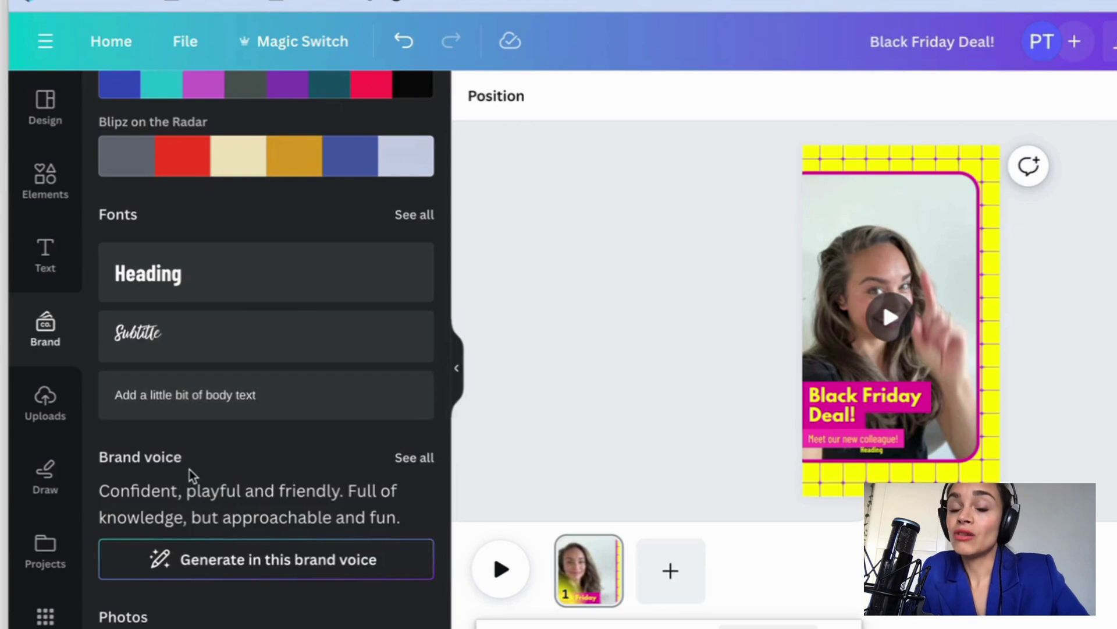
pyautogui.scroll(-1, 192, 474)
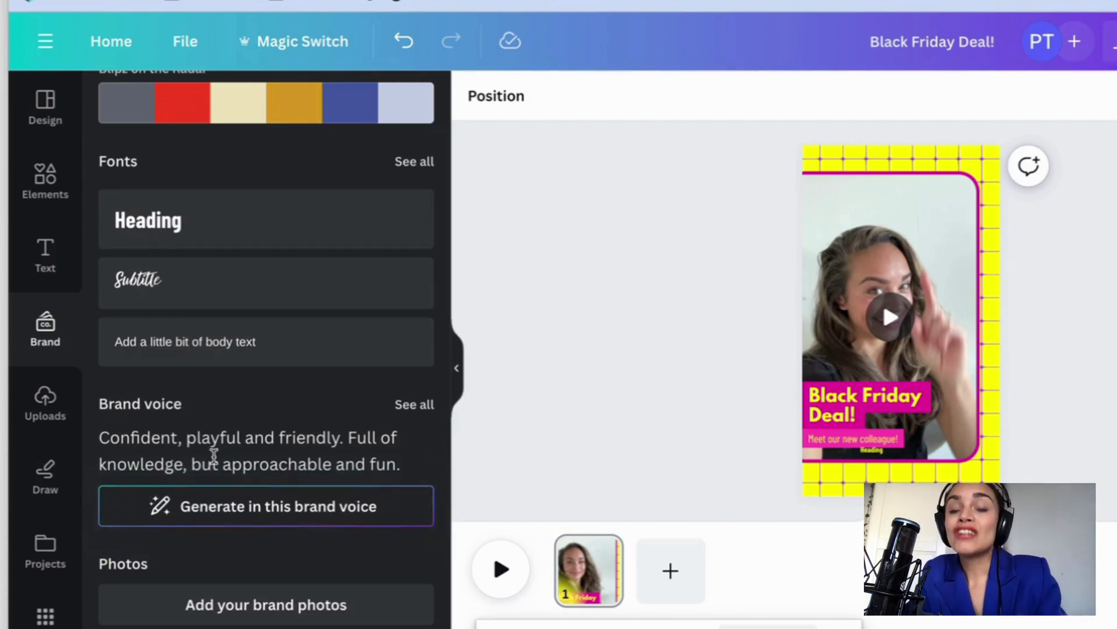
# - Inspect the Magic Write options for the "Black Friday Deal!" text and dismiss them without applying any
pyautogui.click(829, 422)
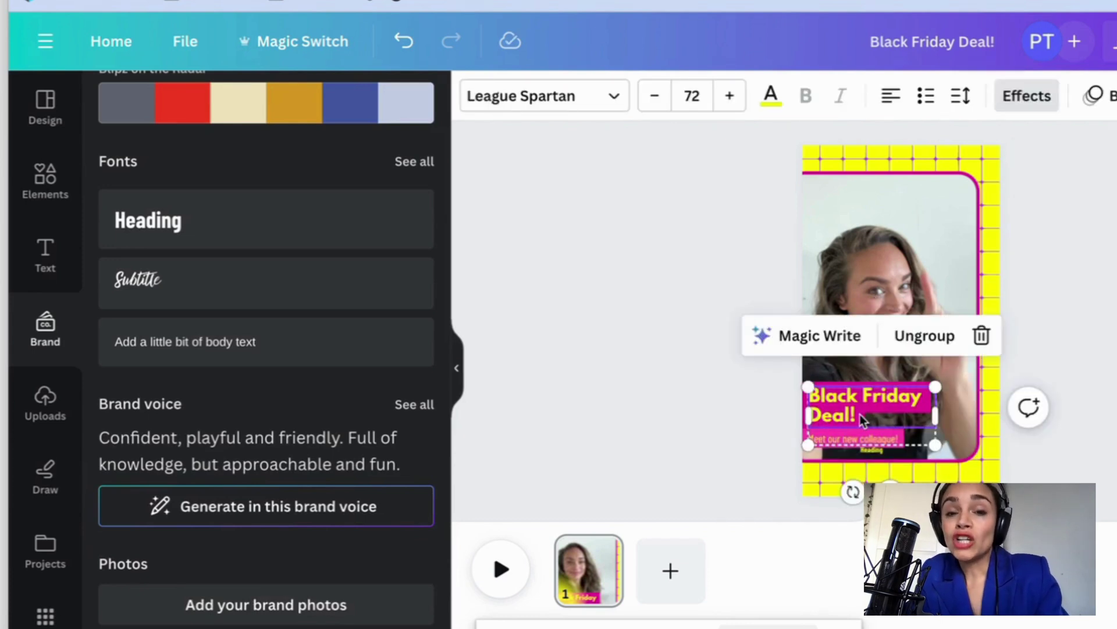
pyautogui.click(805, 341)
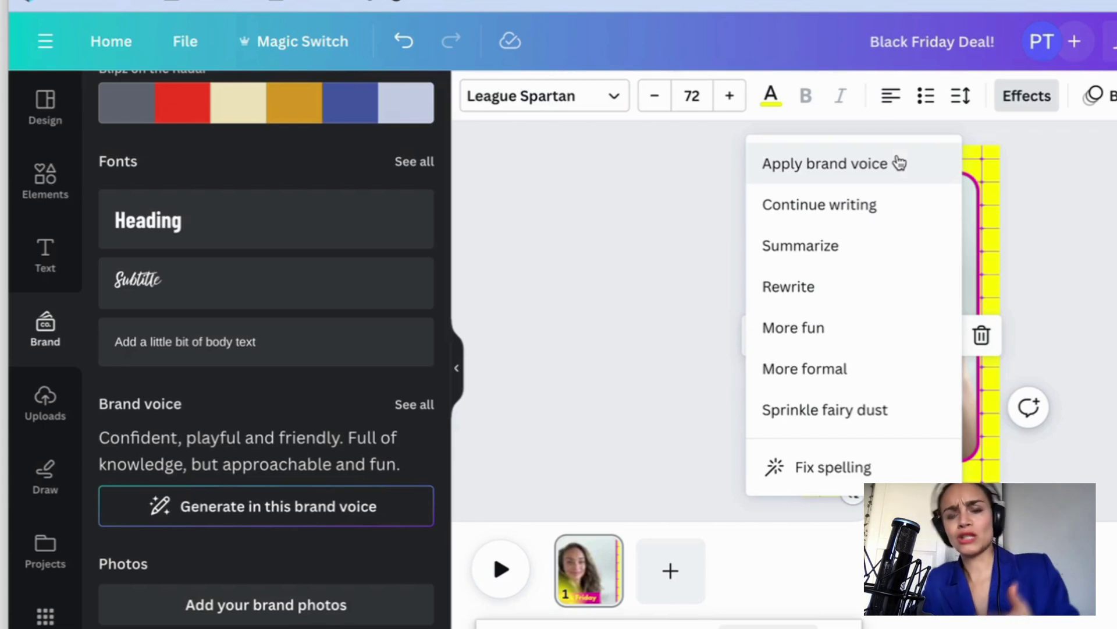
pyautogui.click(1113, 245)
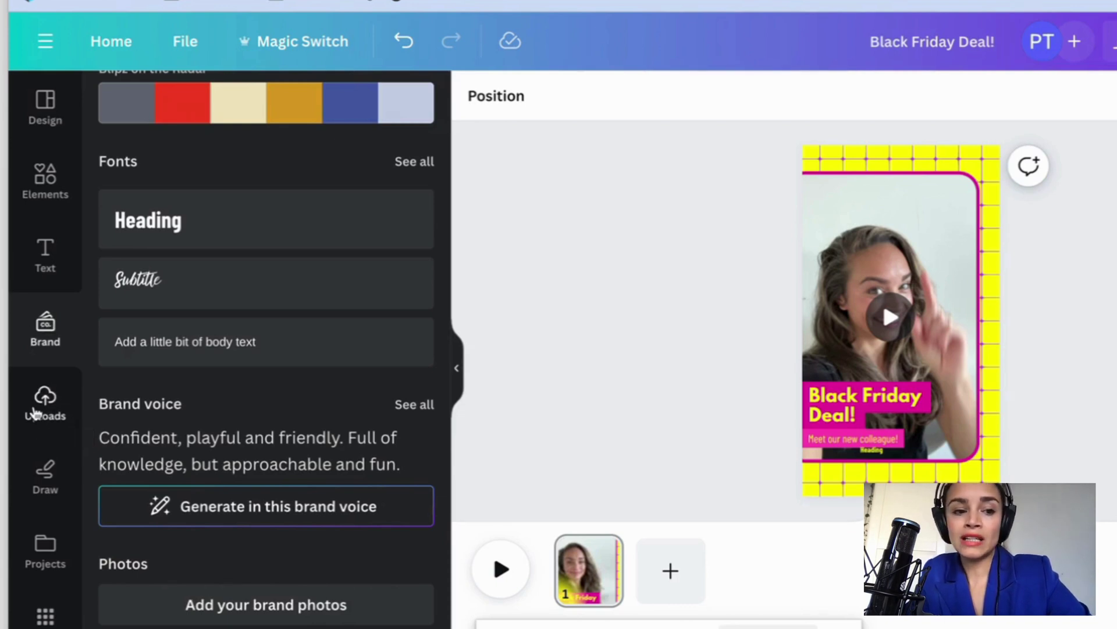
# - Look through the uploaded images, videos and audio, and return to the uploaded videos
pyautogui.click(34, 412)
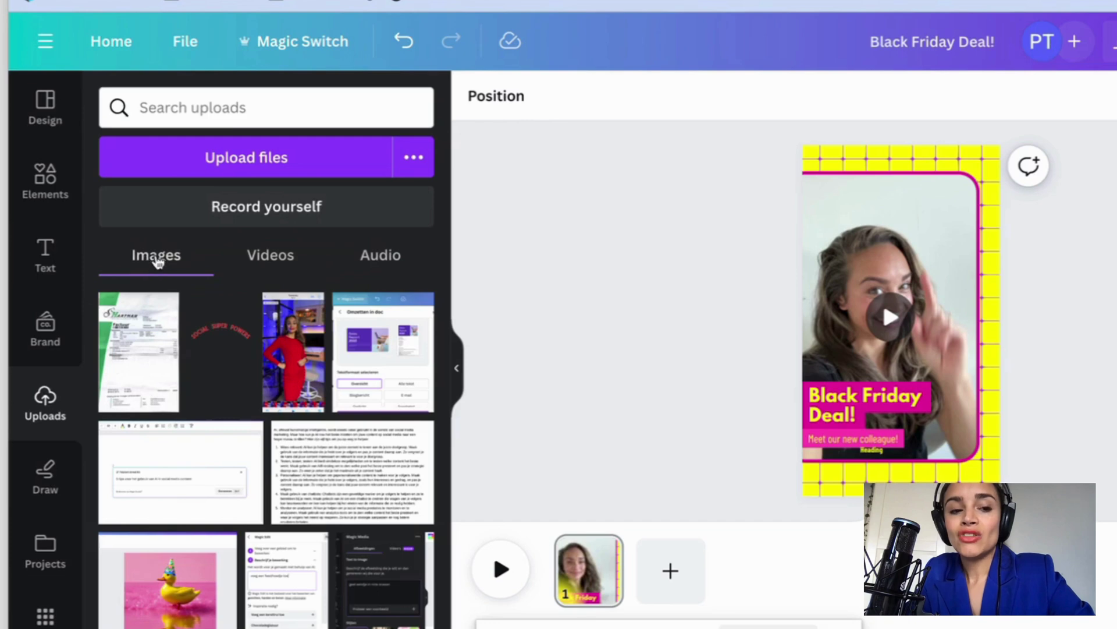
pyautogui.click(280, 248)
pyautogui.click(367, 262)
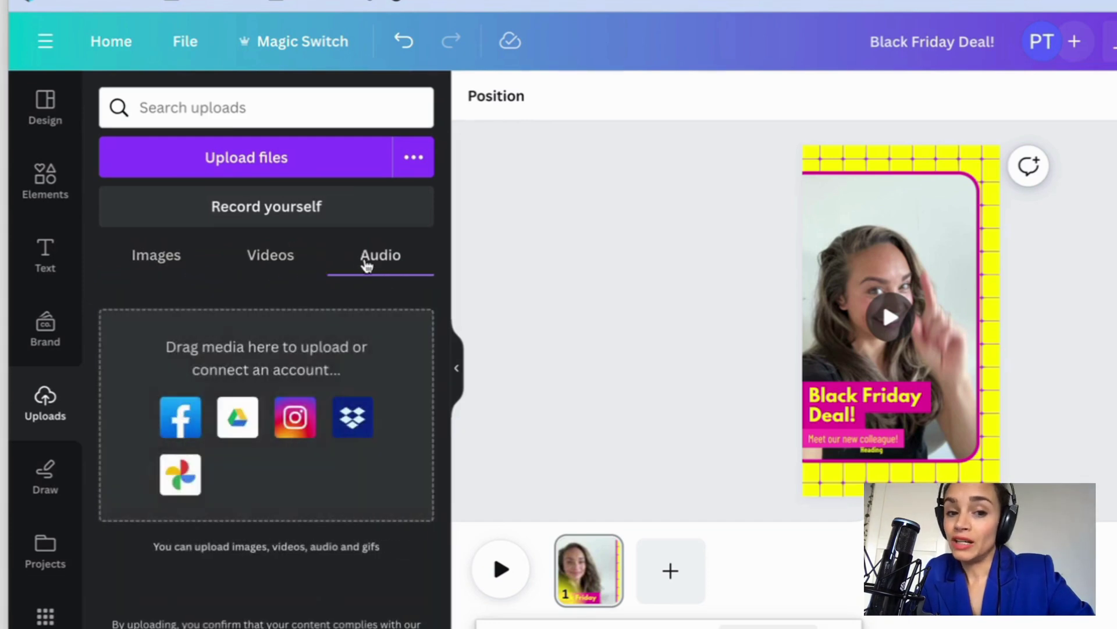
pyautogui.click(270, 256)
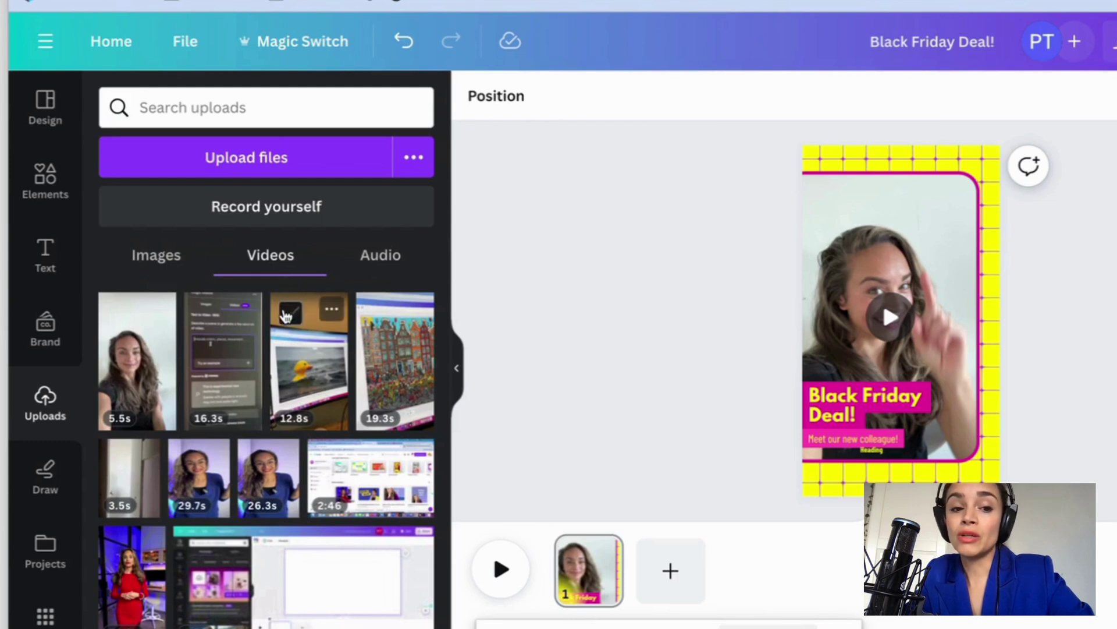
# - Select the 12.8 s, 19.3 s and 26.3 s uploaded videos, and clear the selection
pyautogui.click(286, 314)
pyautogui.click(376, 313)
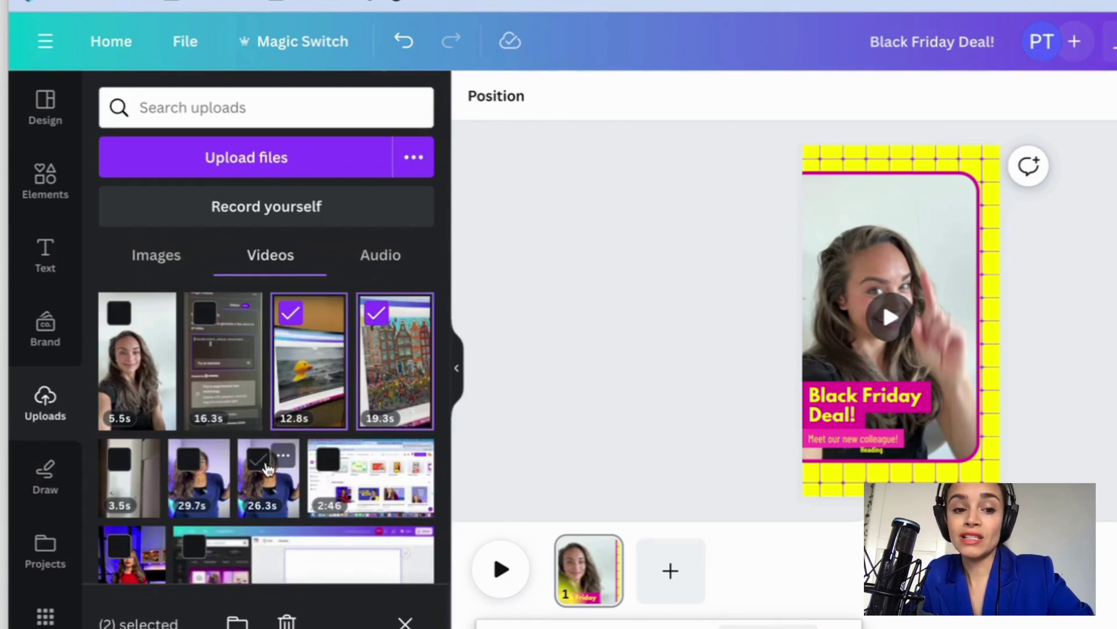
pyautogui.click(260, 460)
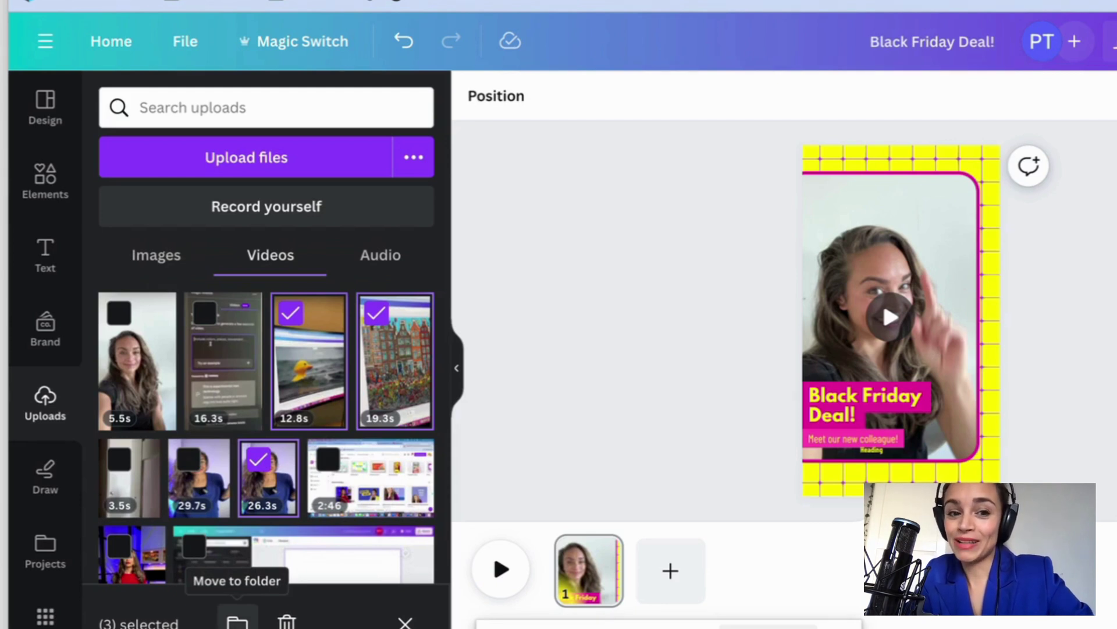
pyautogui.click(405, 622)
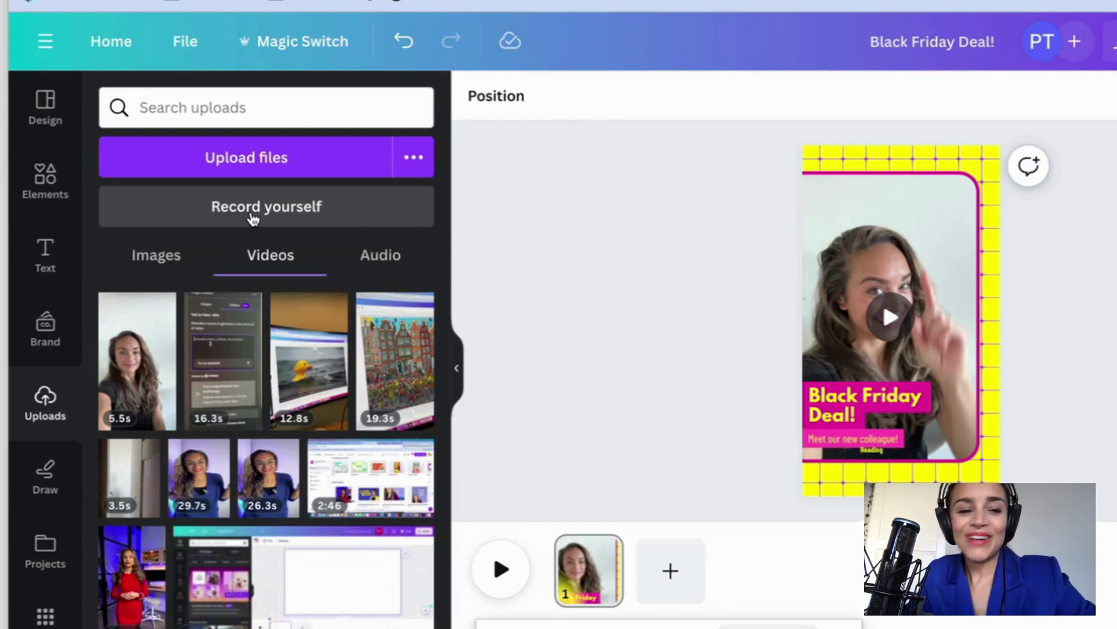
# - Replace the woman's video in the story frame with the uploaded photo of a yellow duck on pink water, and select it
pyautogui.click(154, 256)
pyautogui.scroll(-2, 211, 433)
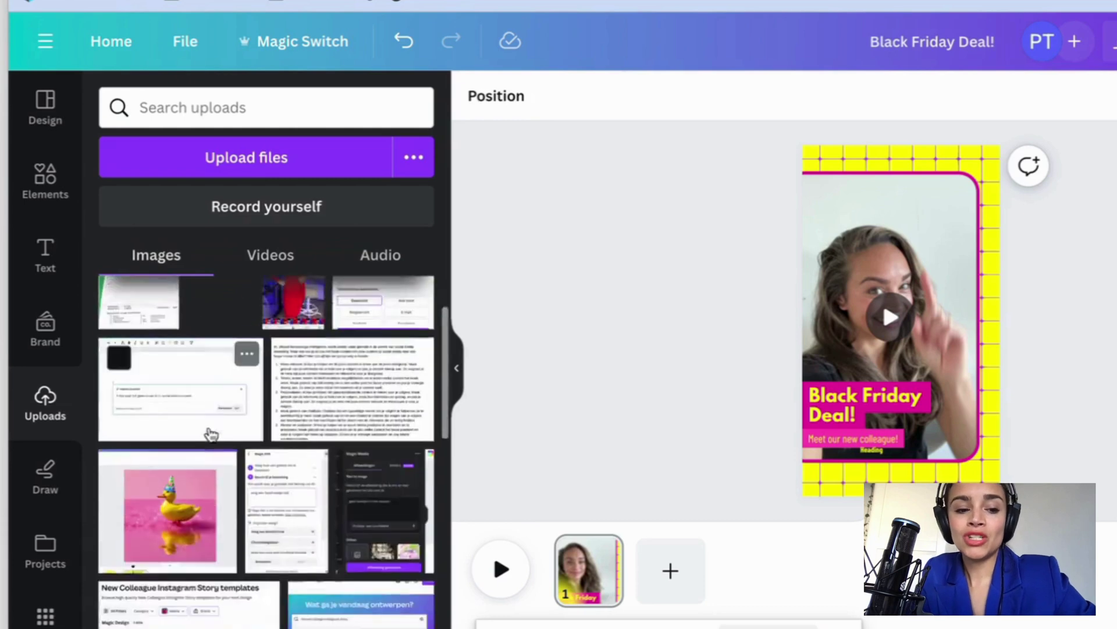
pyautogui.scroll(-10, 211, 434)
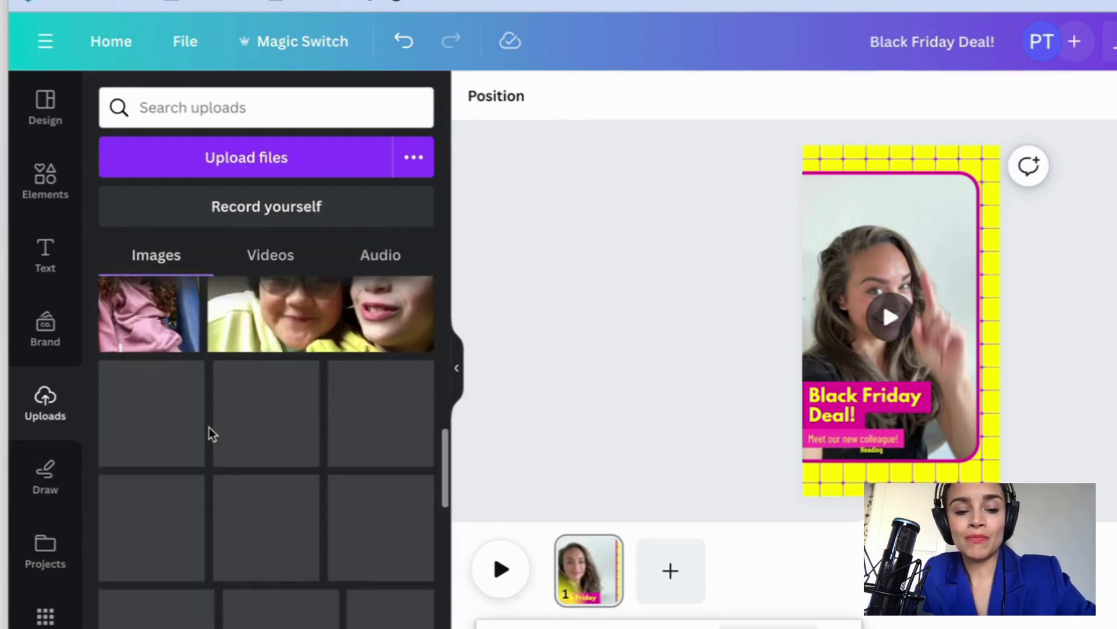
pyautogui.scroll(-3, 210, 434)
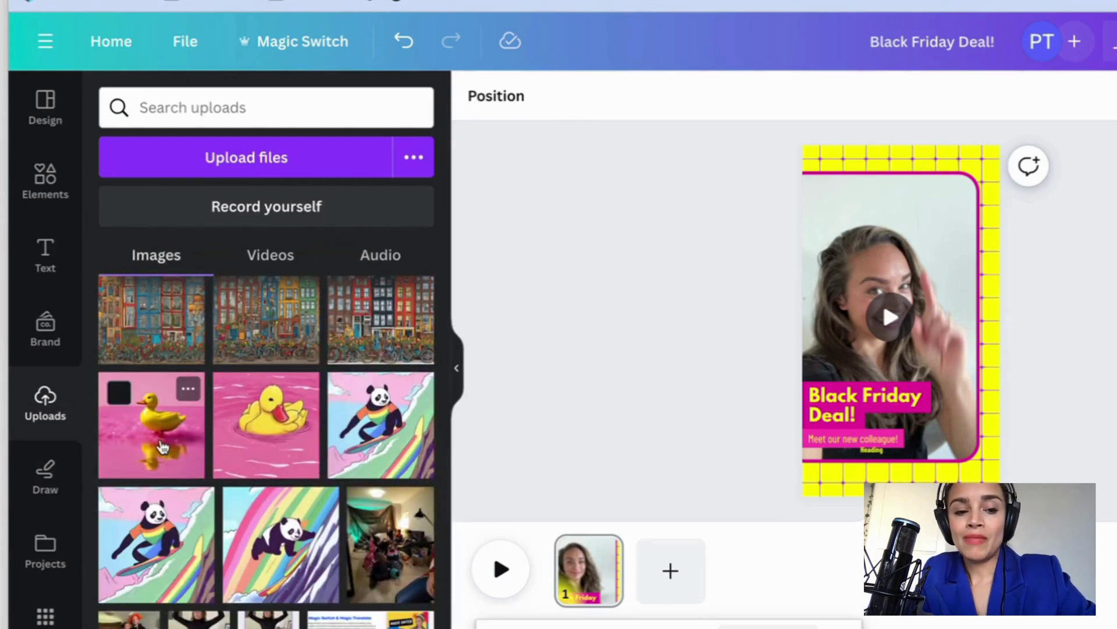
pyautogui.click(163, 447)
pyautogui.moveTo(920, 294); pyautogui.dragTo(918, 238)
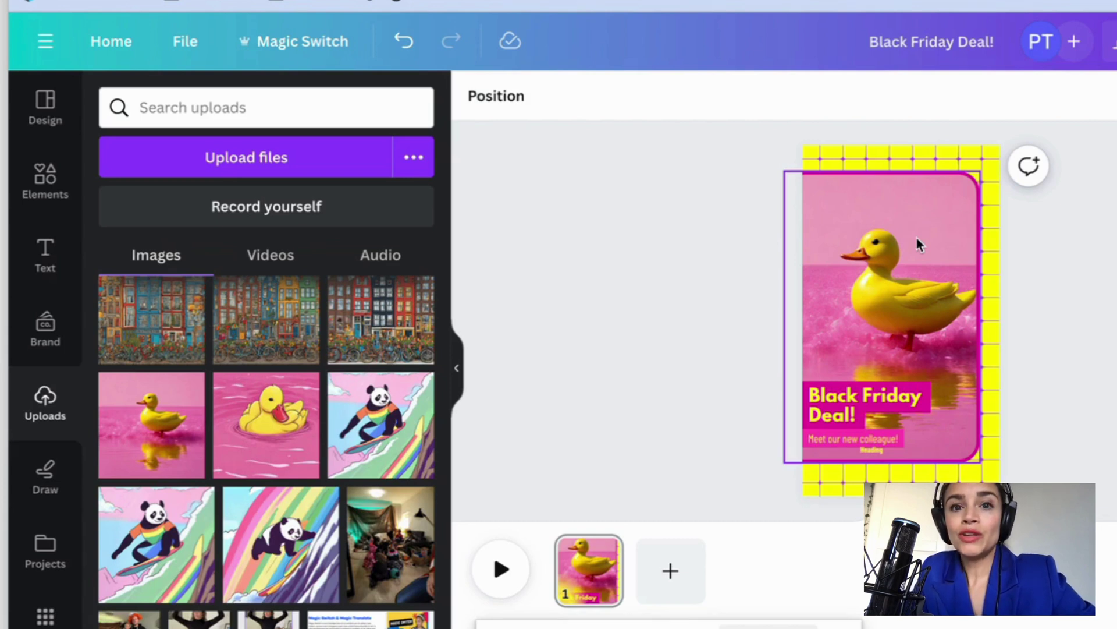
pyautogui.click(958, 230)
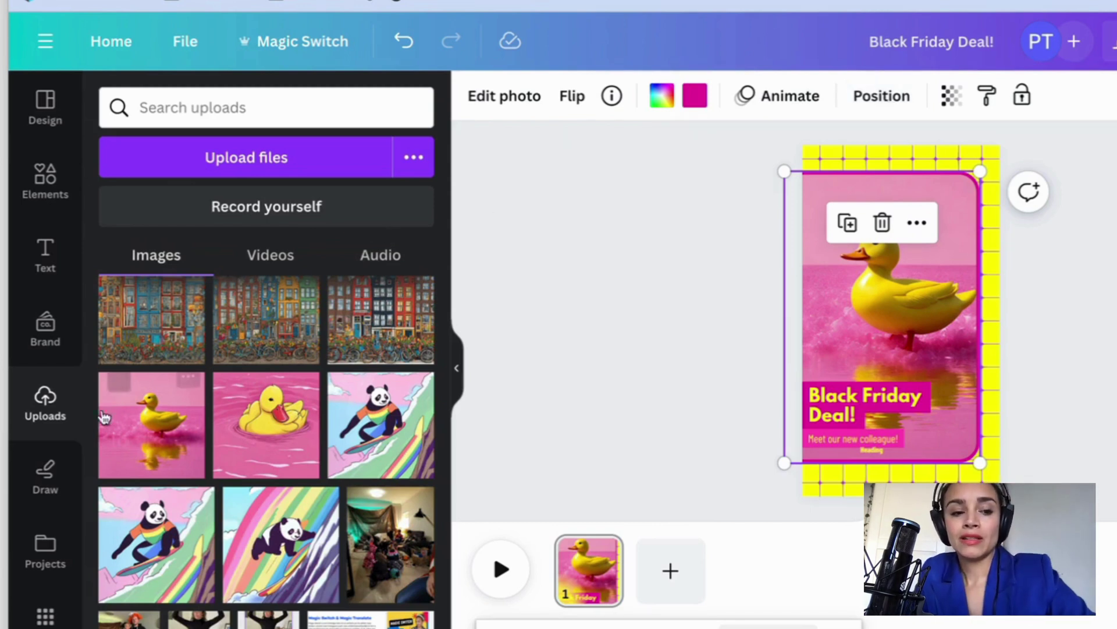
# - Draw a thin red V-shaped marker stroke rising from the duck's head, and undo the drawing
pyautogui.click(45, 476)
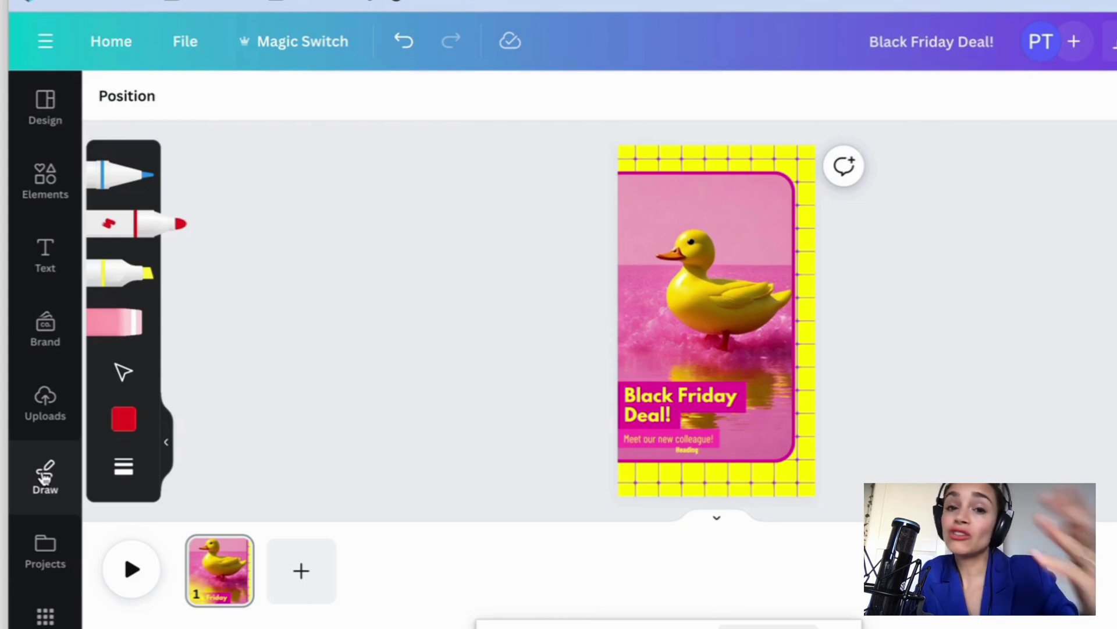
pyautogui.click(132, 227)
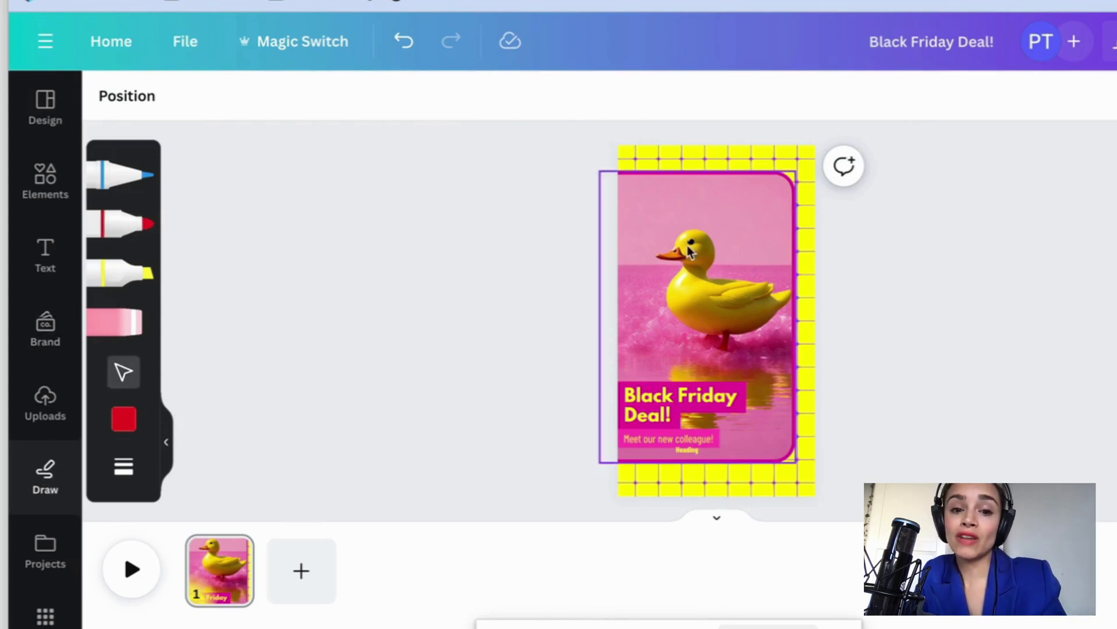
pyautogui.click(134, 227)
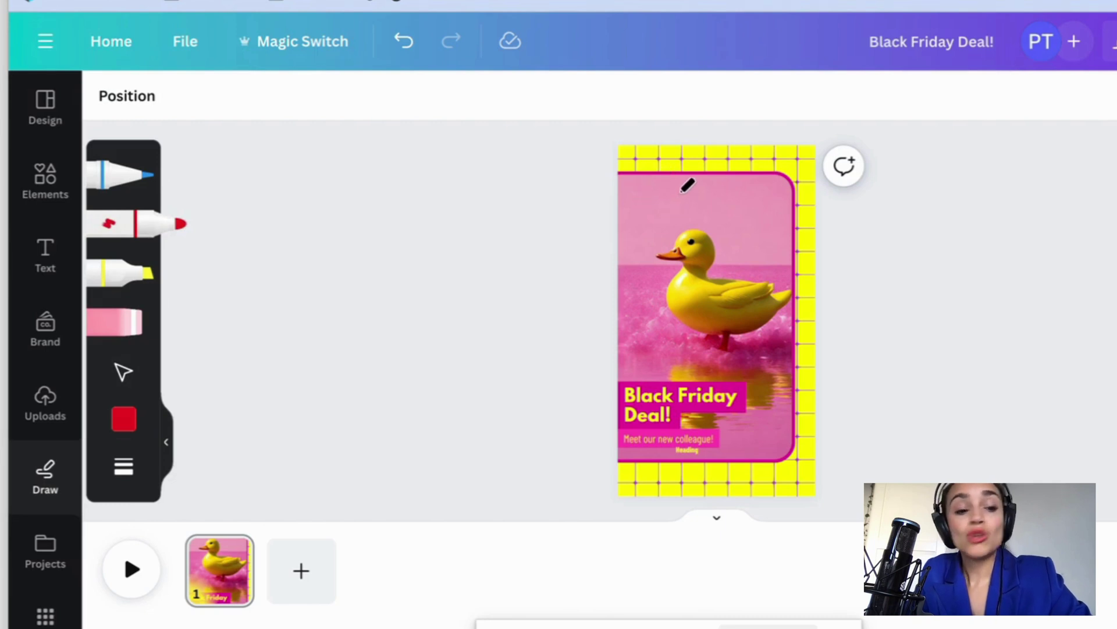
pyautogui.moveTo(673, 187)
pyautogui.mouseDown()
pyautogui.moveTo(688, 242)
pyautogui.moveTo(729, 159)
pyautogui.mouseUp()
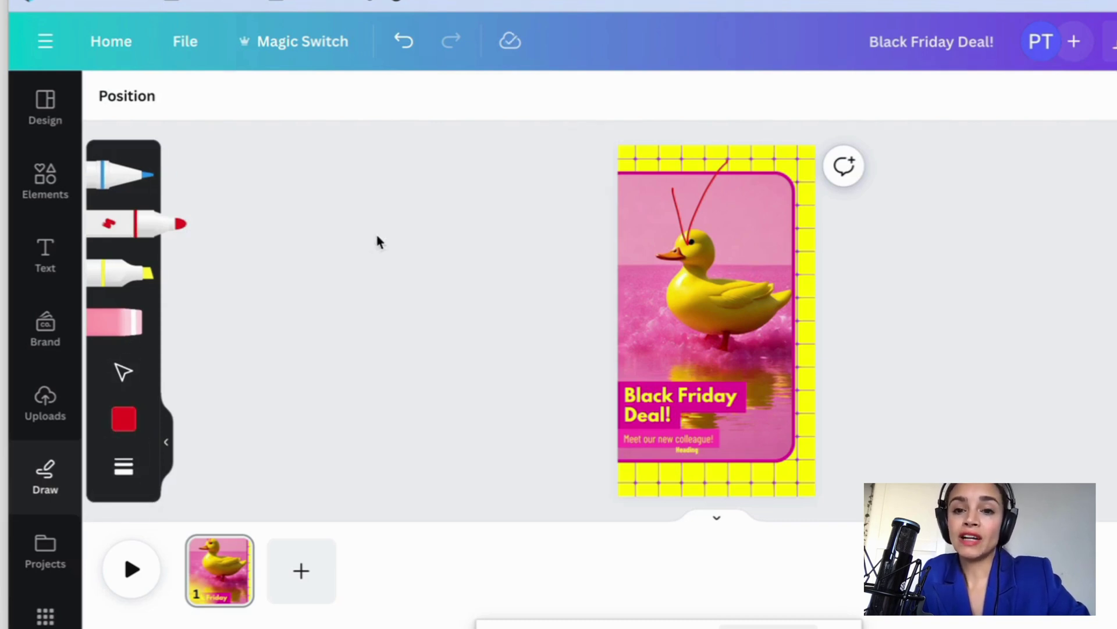
pyautogui.click(405, 39)
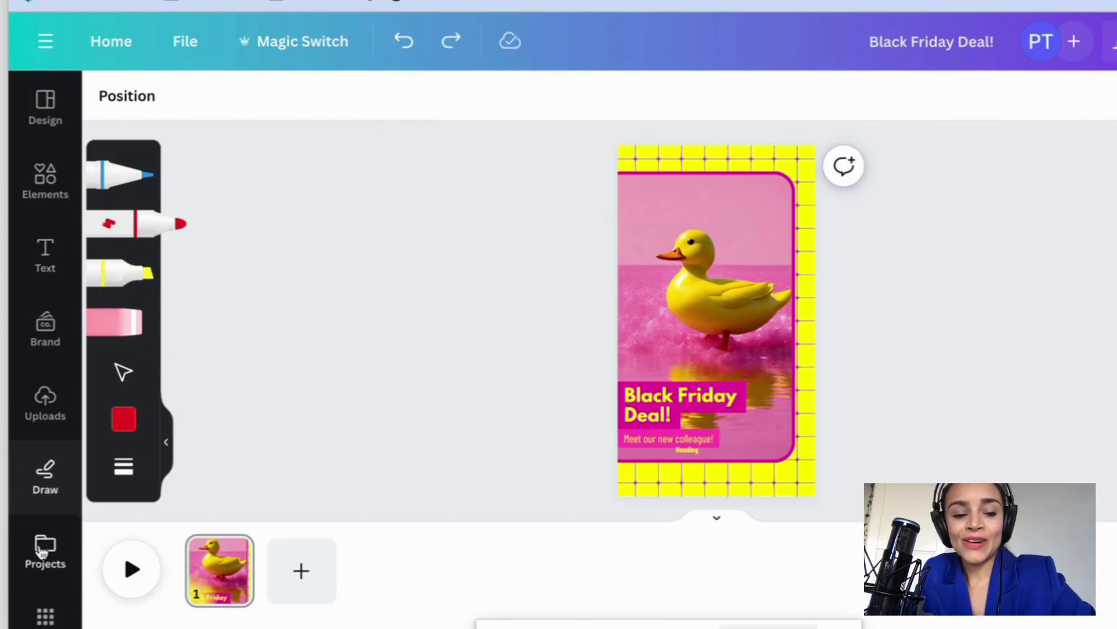
# - Look through all projects and list their folders
pyautogui.scroll(-3, 39, 546)
pyautogui.click(47, 411)
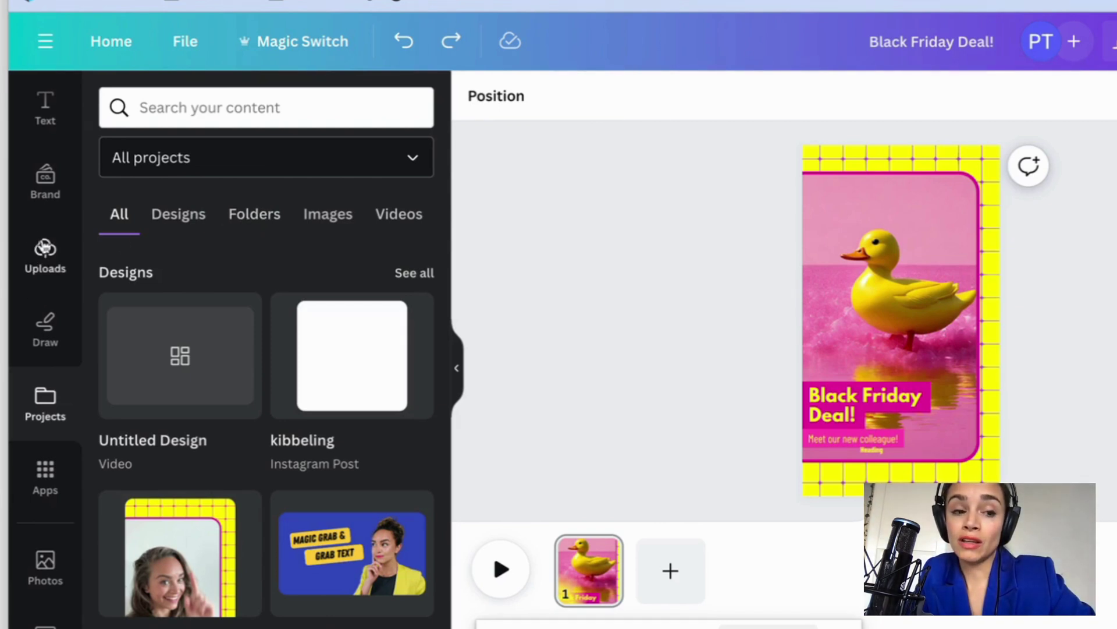
pyautogui.click(248, 212)
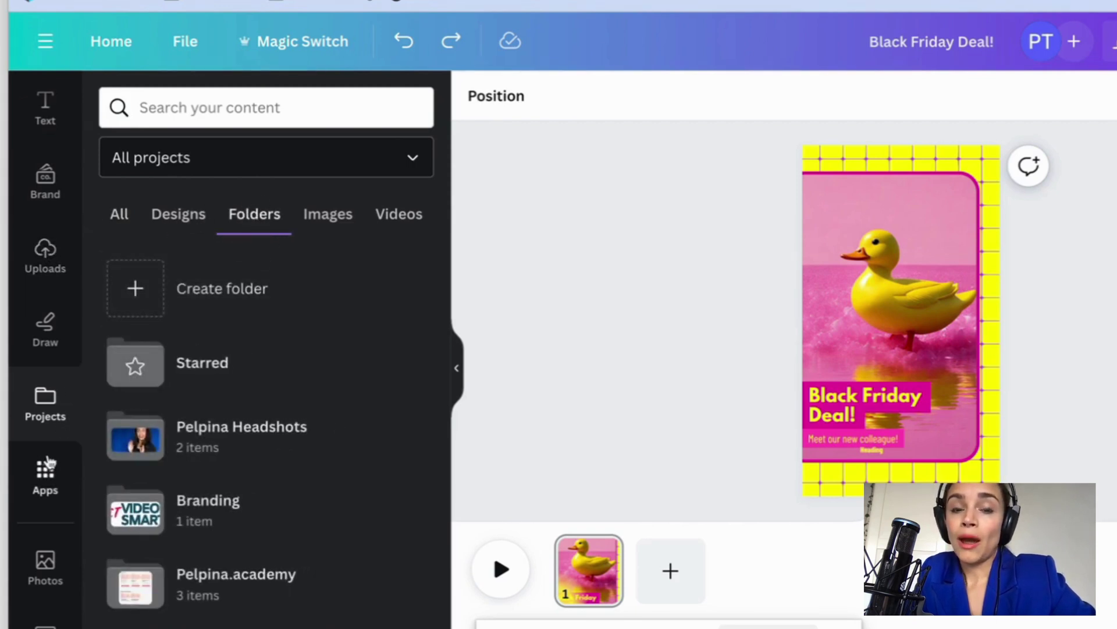
# - Browse the featured, trending and More from Canva apps available for the design
pyautogui.click(45, 488)
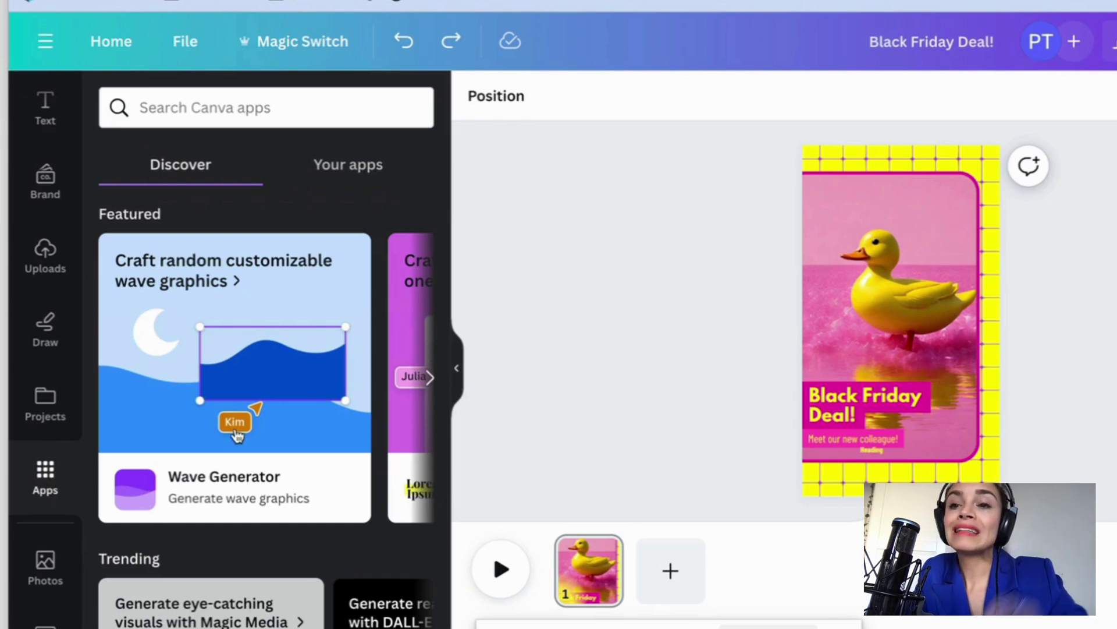
pyautogui.scroll(-8, 236, 435)
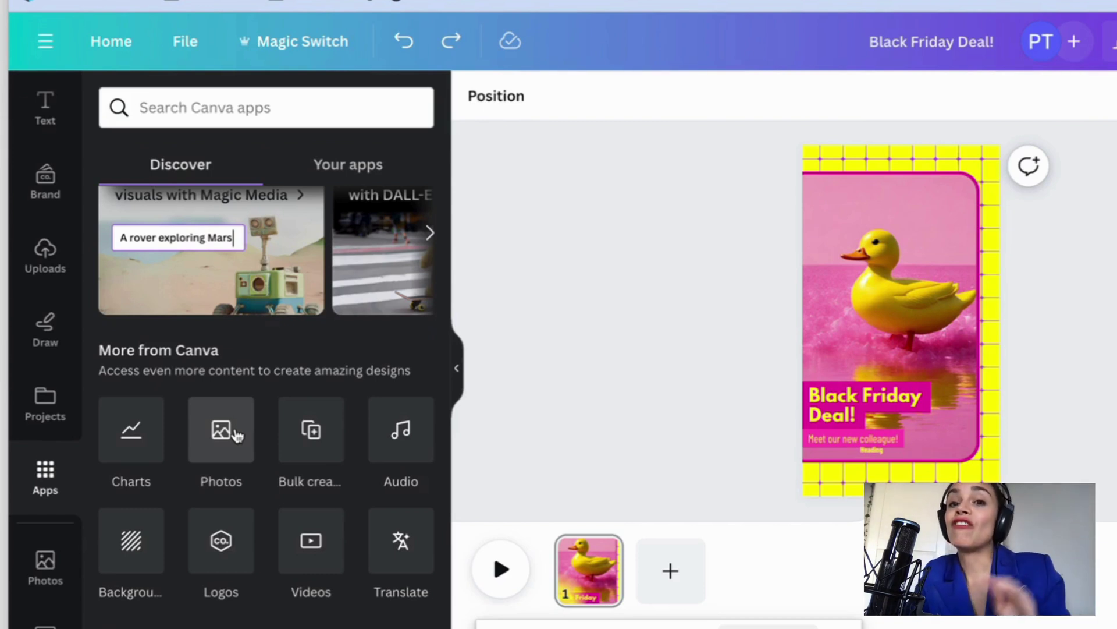
pyautogui.scroll(-2, 50, 491)
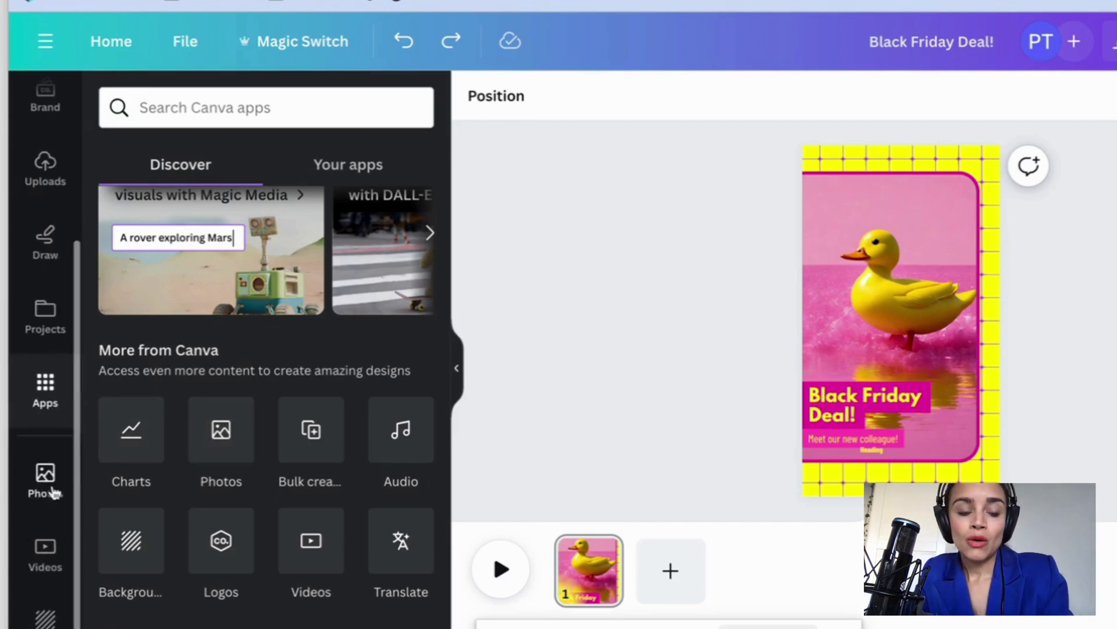
pyautogui.scroll(4, 54, 492)
# - Search the apps for "magic media", open Magic Media, and view its text-to-image and text-to-video generators
pyautogui.click(256, 109)
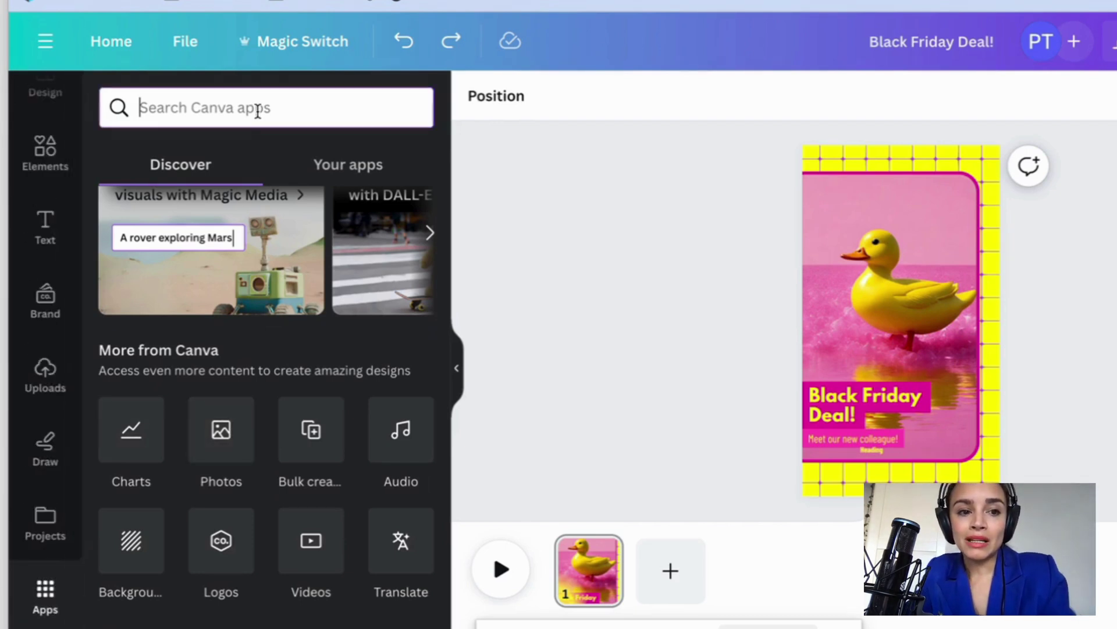
pyautogui.write('magic media')
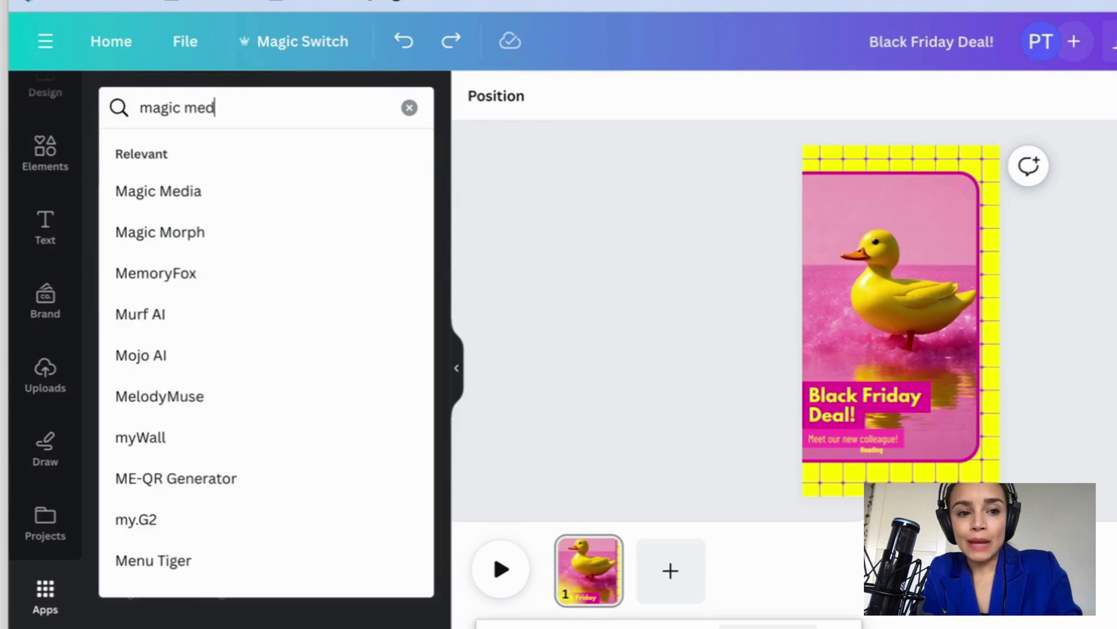
pyautogui.press('Return')
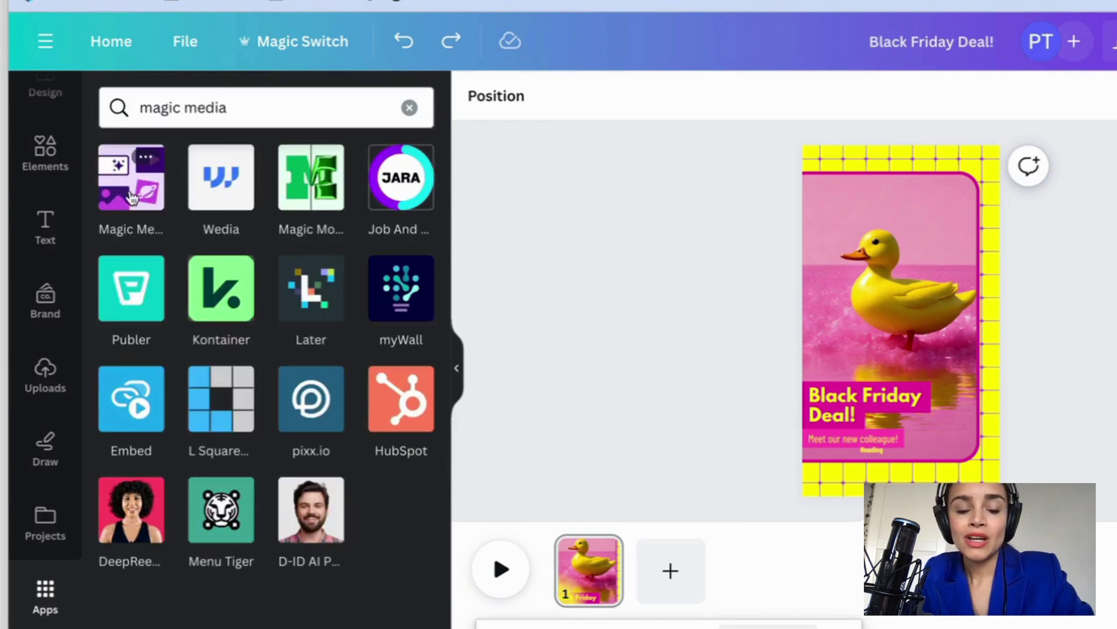
pyautogui.click(131, 196)
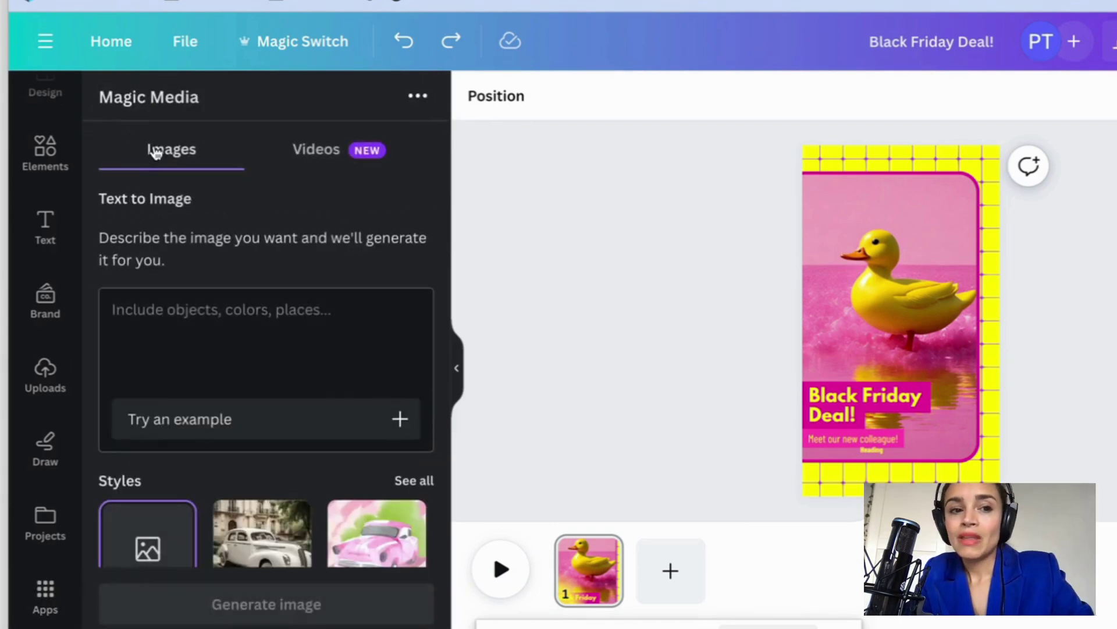
pyautogui.click(185, 313)
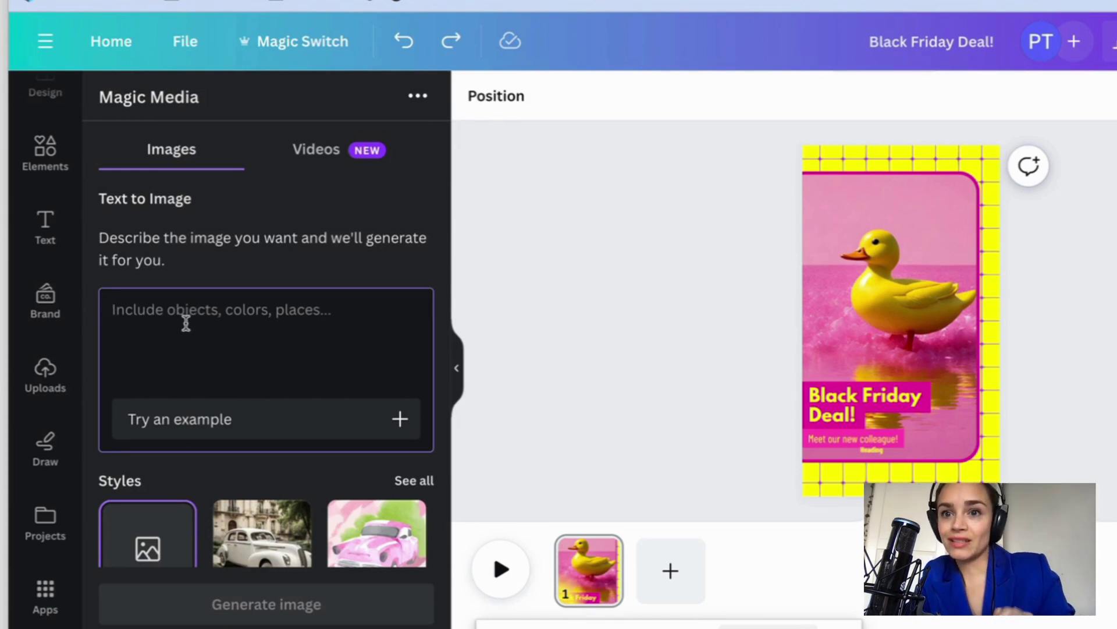
pyautogui.click(307, 157)
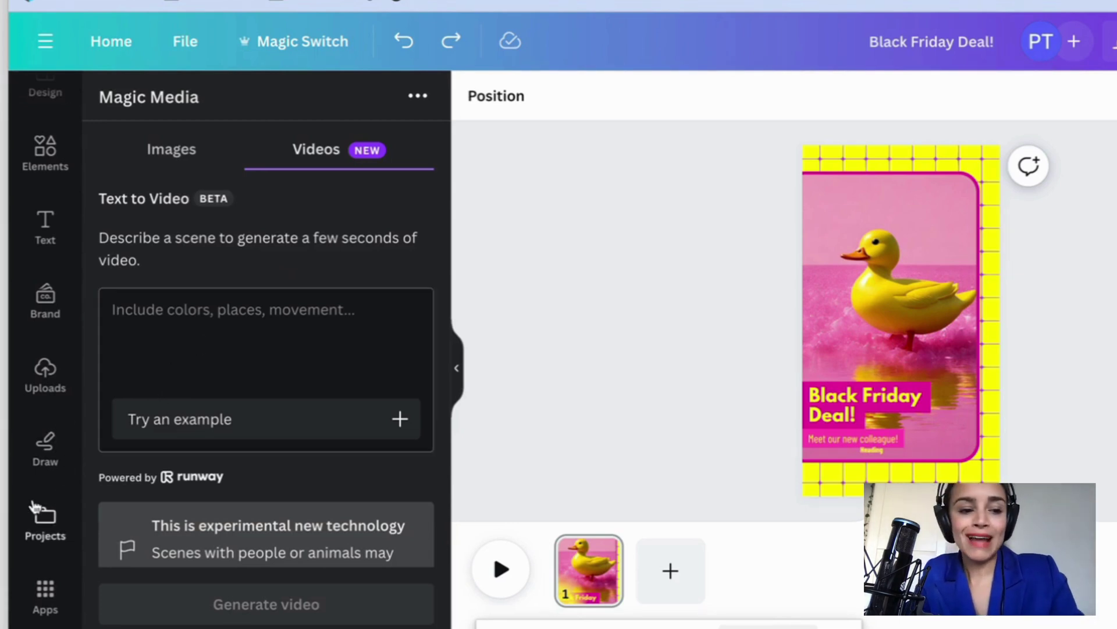
# - Browse the stock photo library, including its trending pictures
pyautogui.scroll(-2, 35, 505)
pyautogui.scroll(-2, 35, 505)
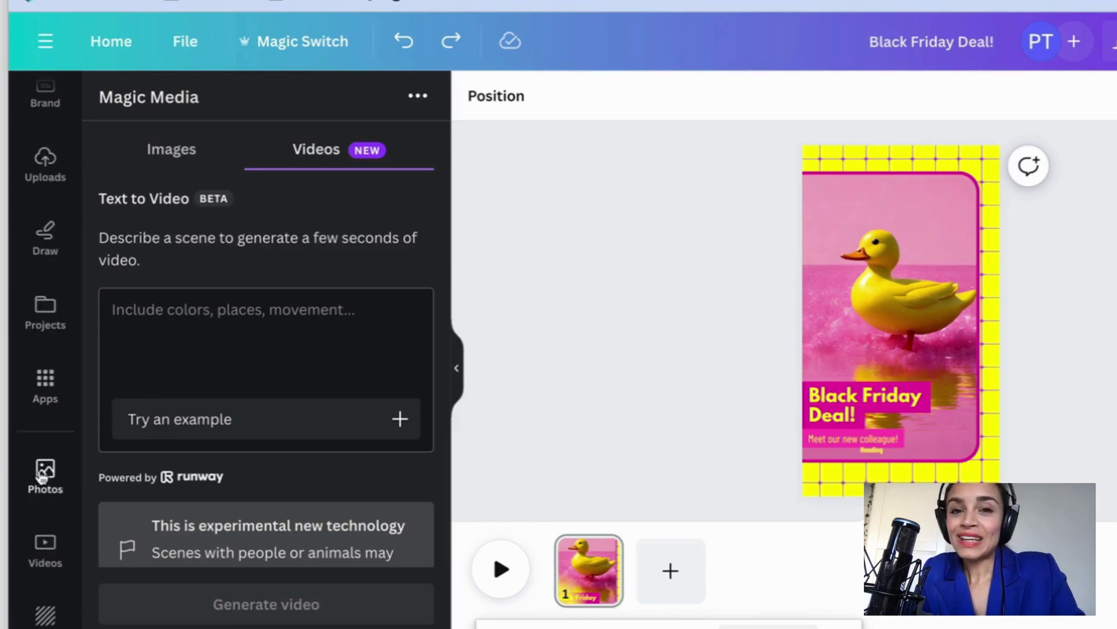
pyautogui.click(42, 474)
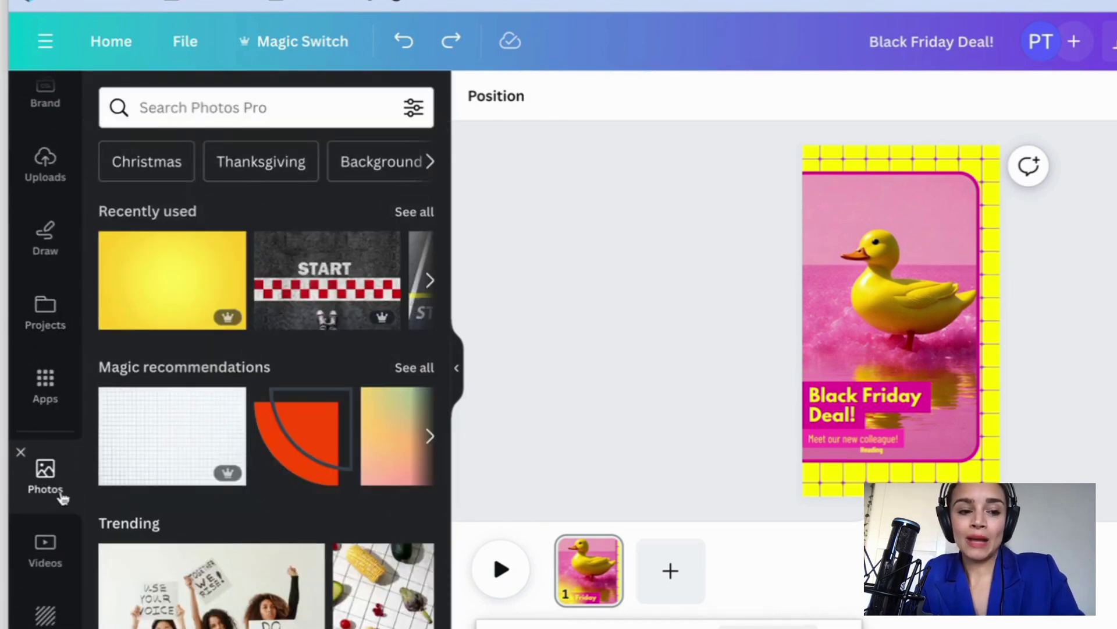
pyautogui.scroll(-12, 195, 371)
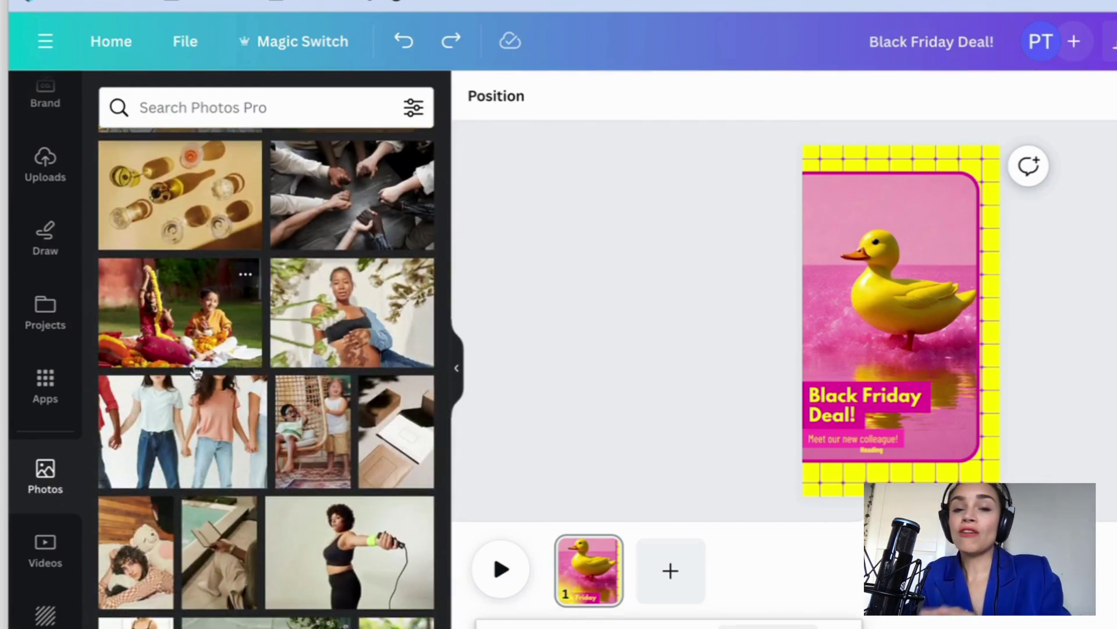
pyautogui.scroll(-10, 195, 368)
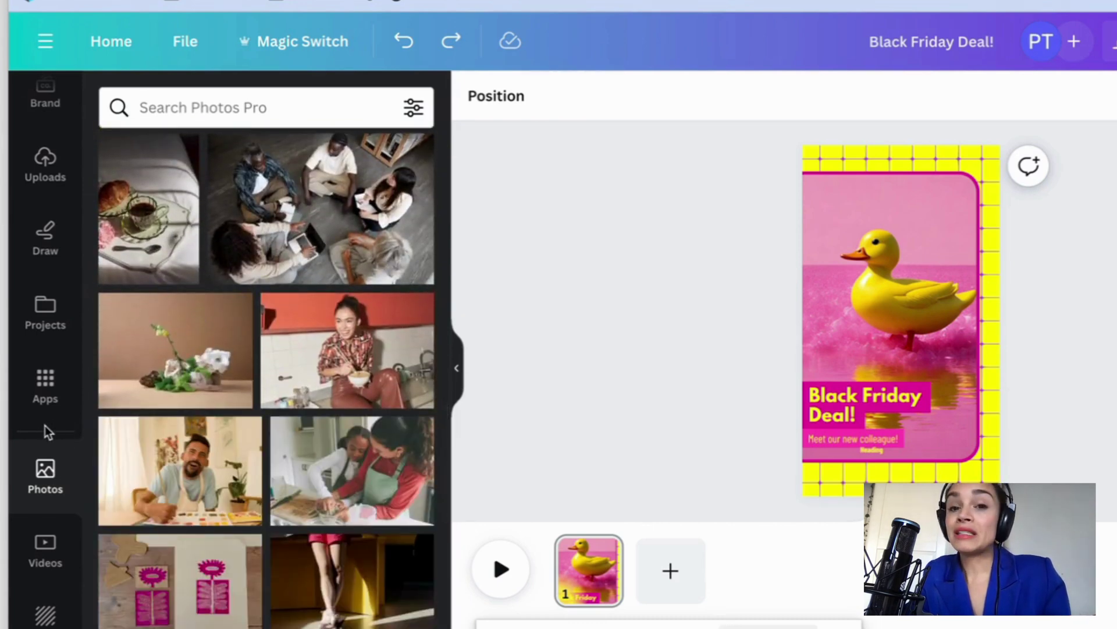
# - Search the stock photos for "christmas tree" and look through the matching pictures
pyautogui.click(180, 109)
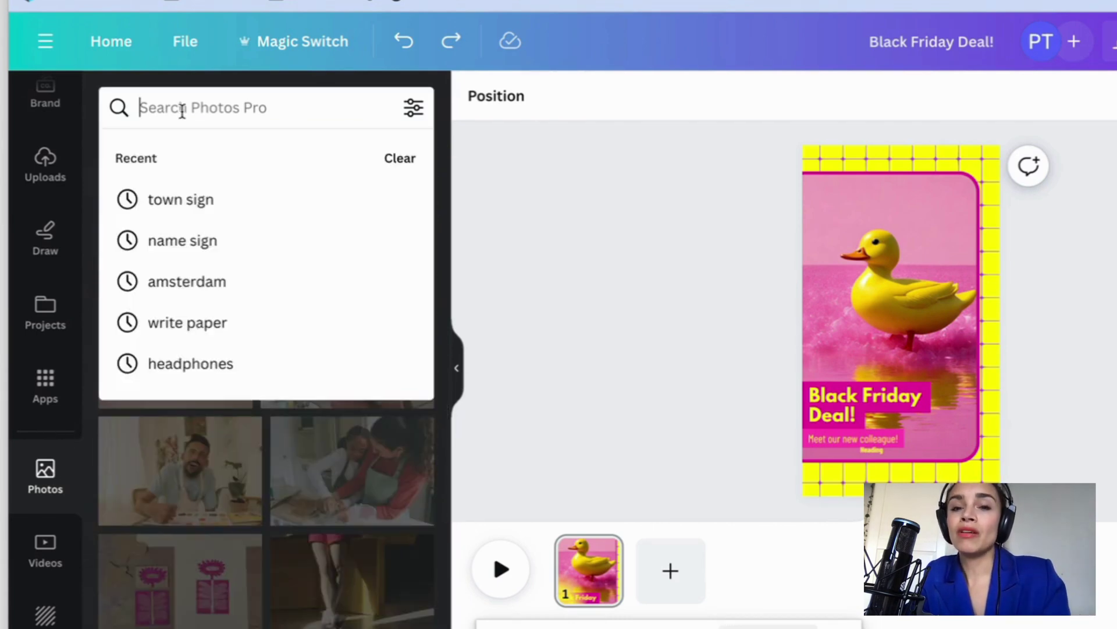
pyautogui.write('ch')
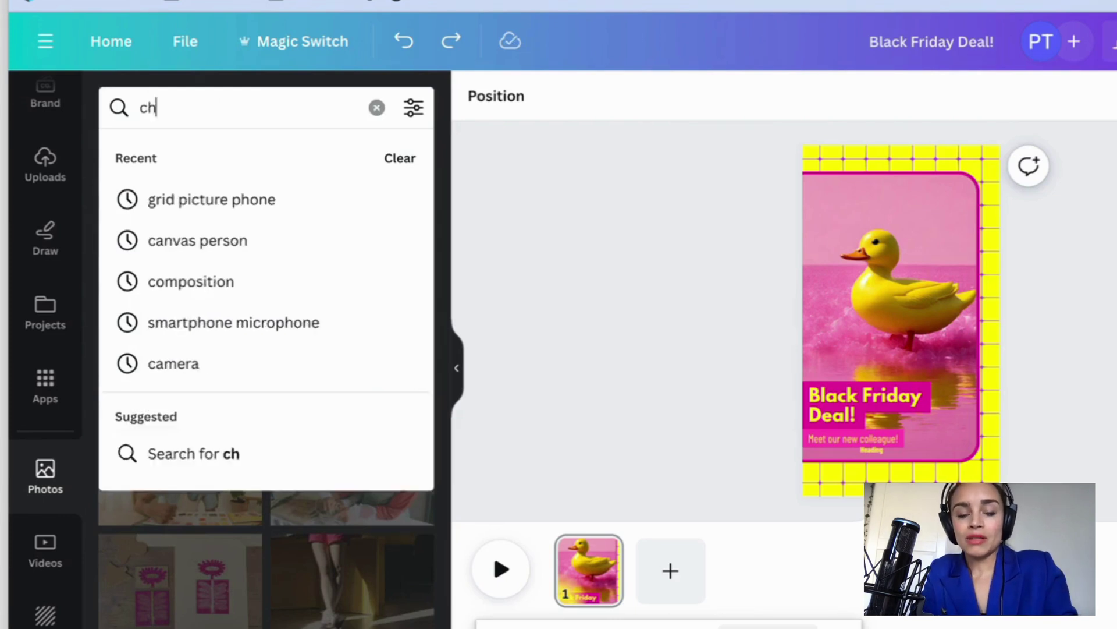
pyautogui.write('ristmas tree')
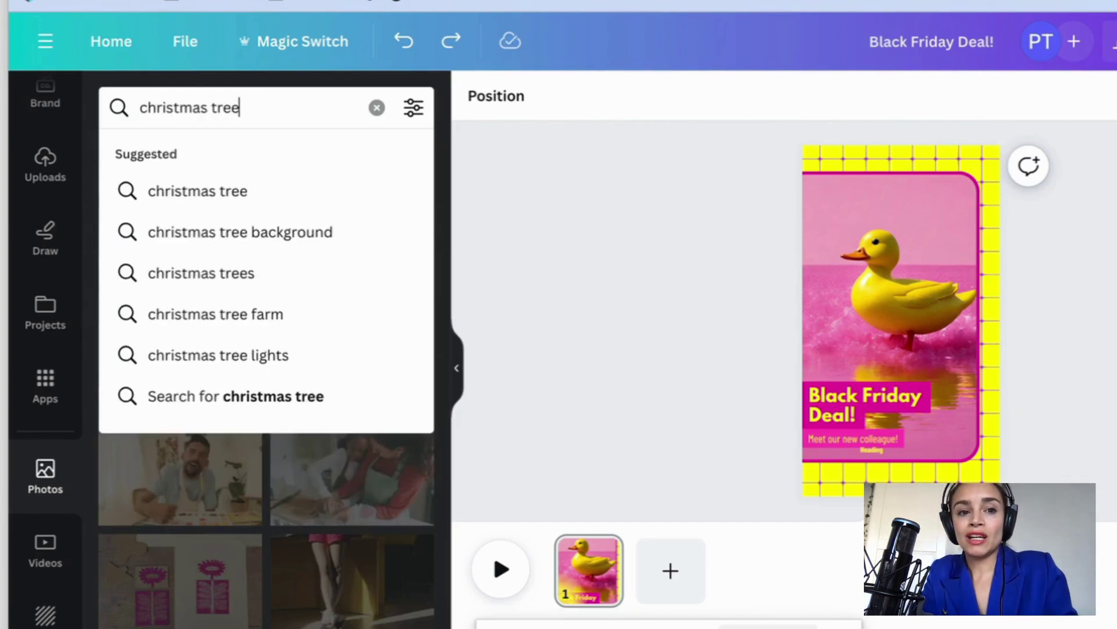
pyautogui.press('Return')
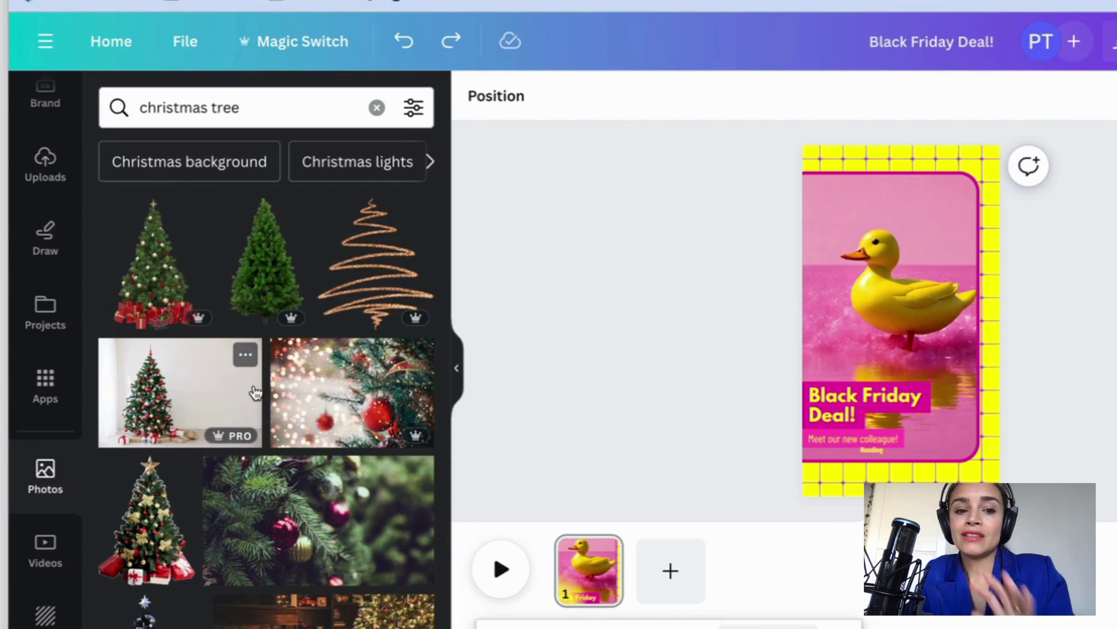
pyautogui.scroll(-5, 255, 393)
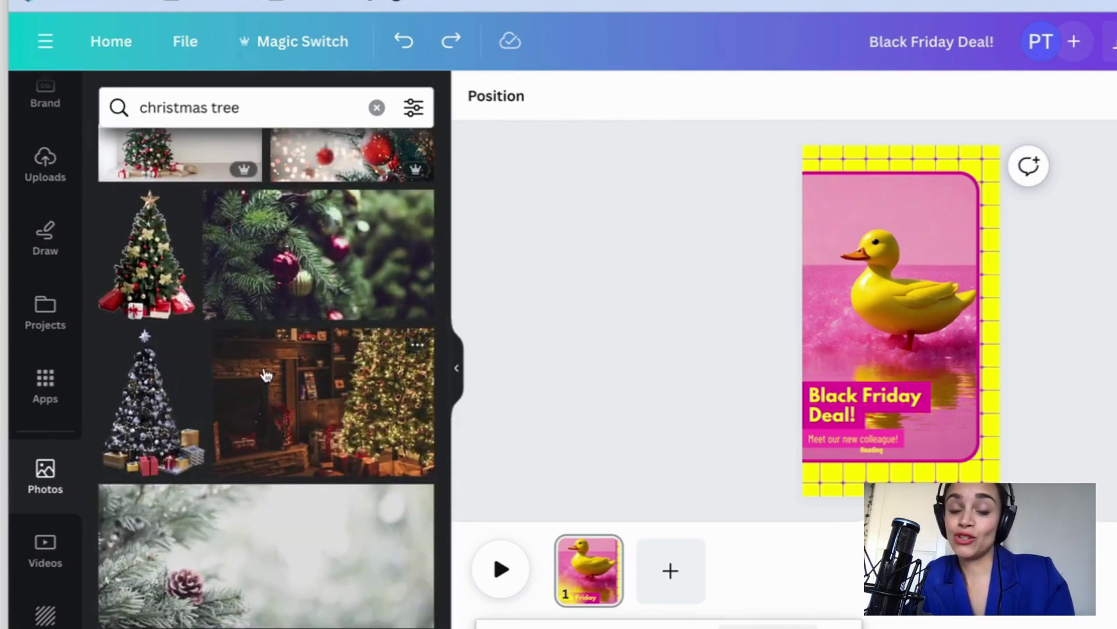
# - Open the stock video library and search it for "christmas tree"
pyautogui.click(61, 556)
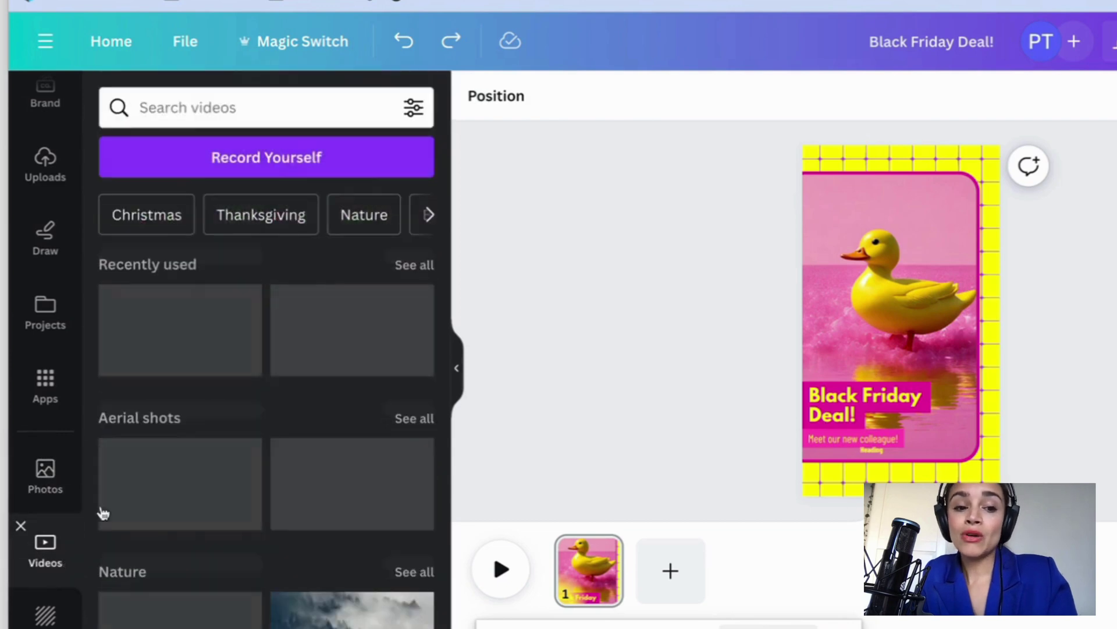
pyautogui.scroll(-1, 239, 381)
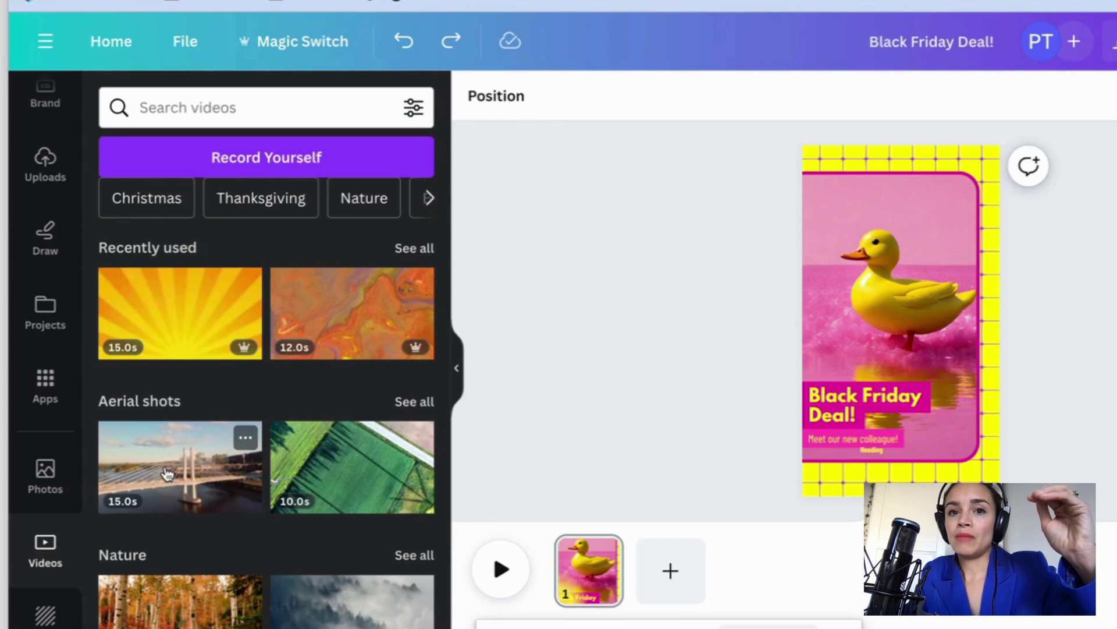
pyautogui.click(194, 109)
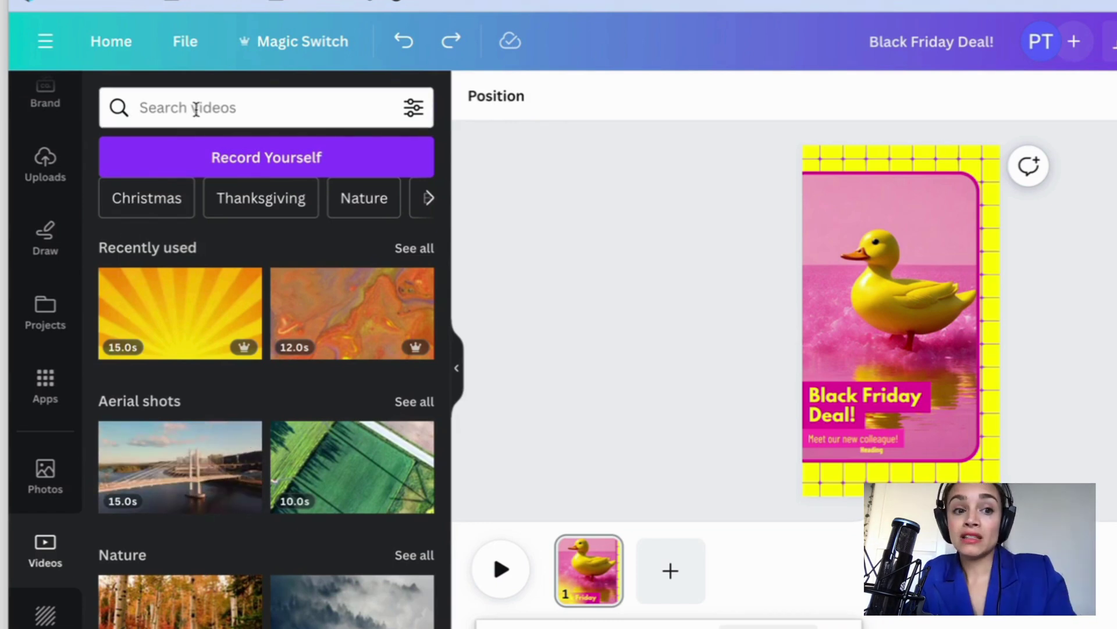
pyautogui.write('christmas tree')
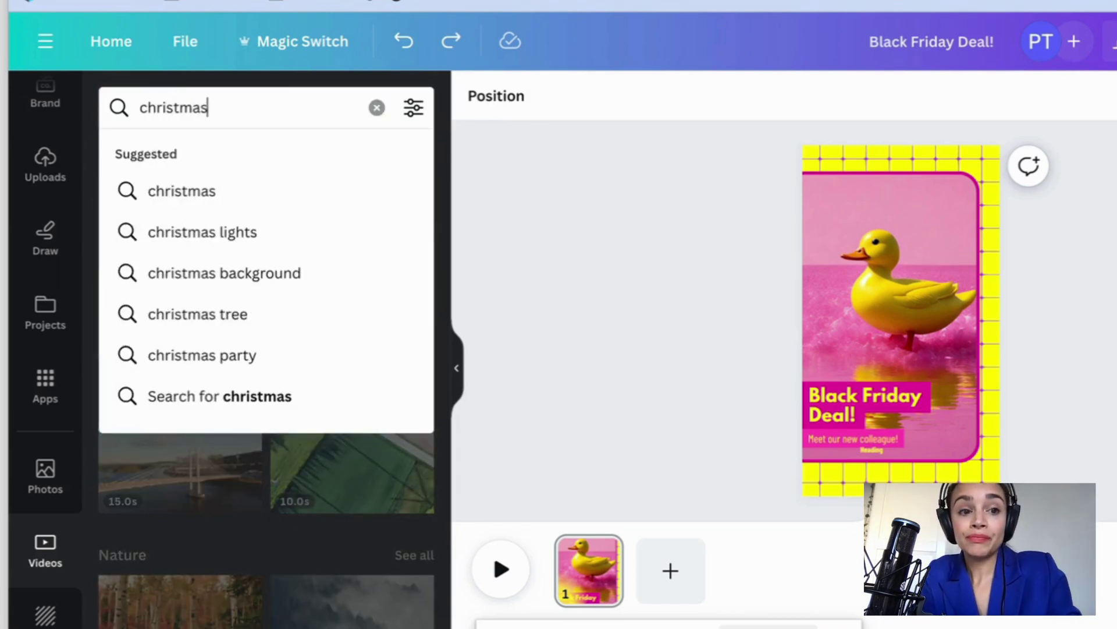
pyautogui.press('Return')
# - Search the stock videos for "autumn vibe" and preview the 10.0 s clip of a woman among trees
pyautogui.click(252, 106)
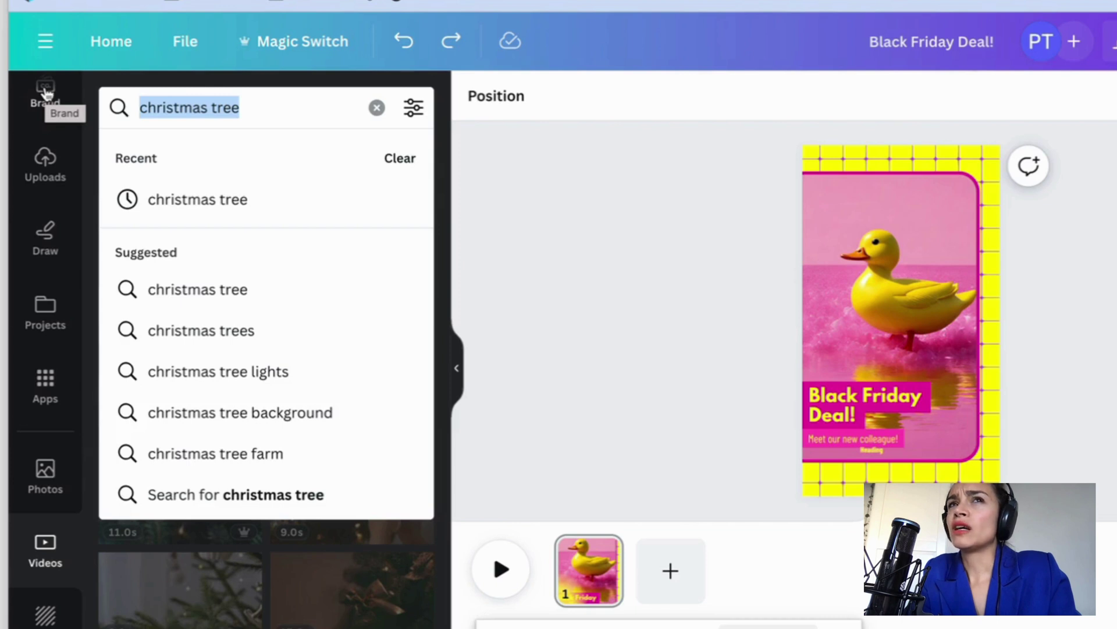
pyautogui.write('autum')
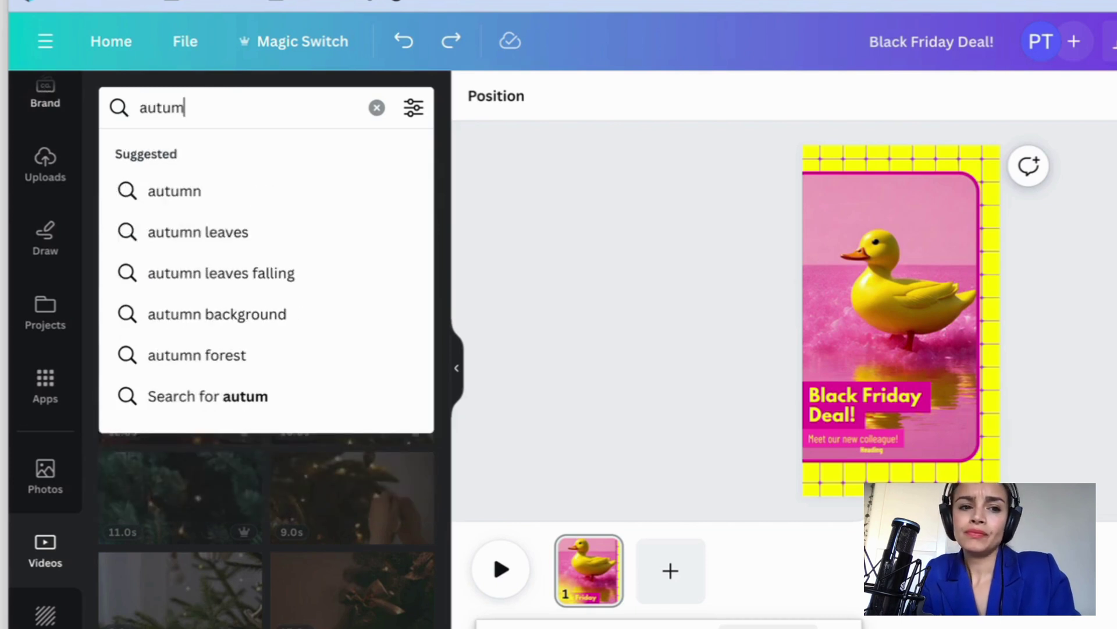
pyautogui.write('n vibe')
pyautogui.press('Return')
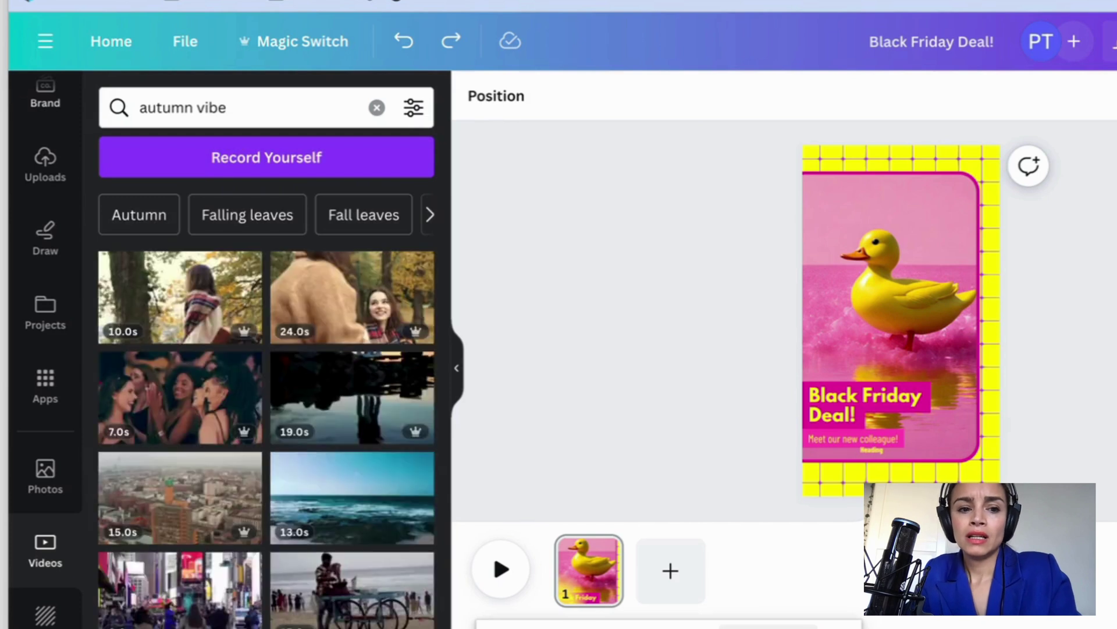
pyautogui.moveTo(172, 317)
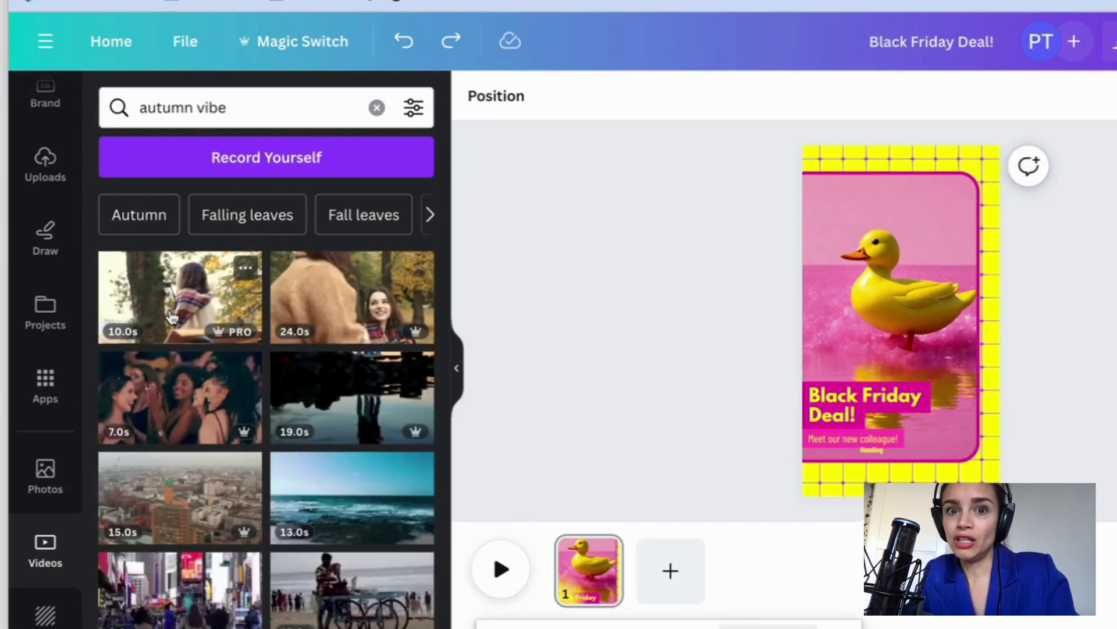
# - Change the stock video search to "spring vibe"
pyautogui.moveTo(193, 107); pyautogui.dragTo(93, 98)
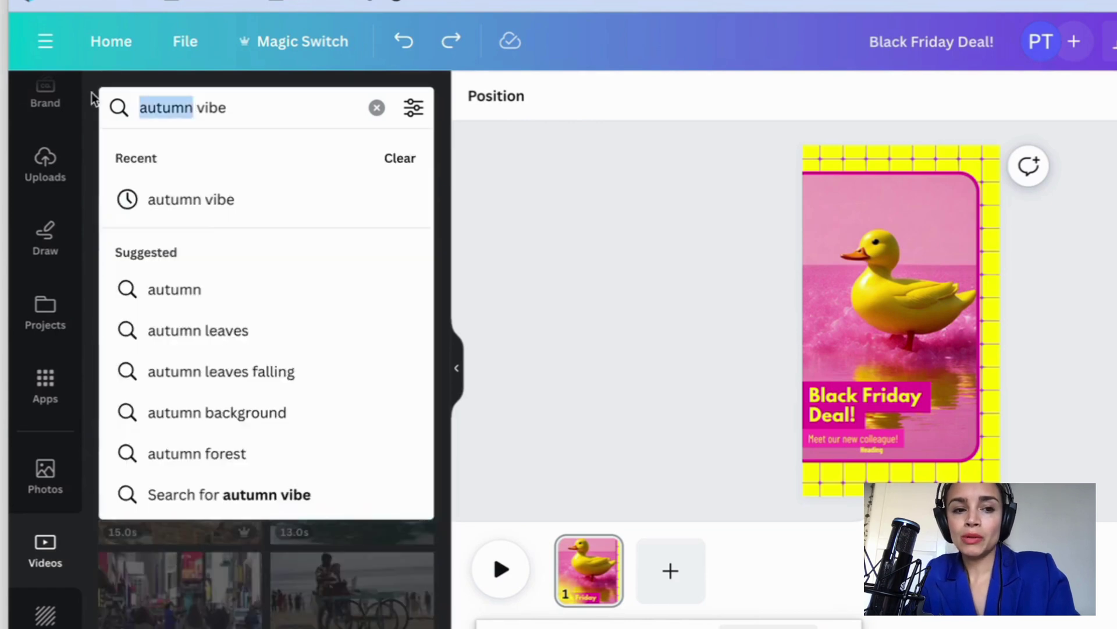
pyautogui.write('spring')
pyautogui.press('Return')
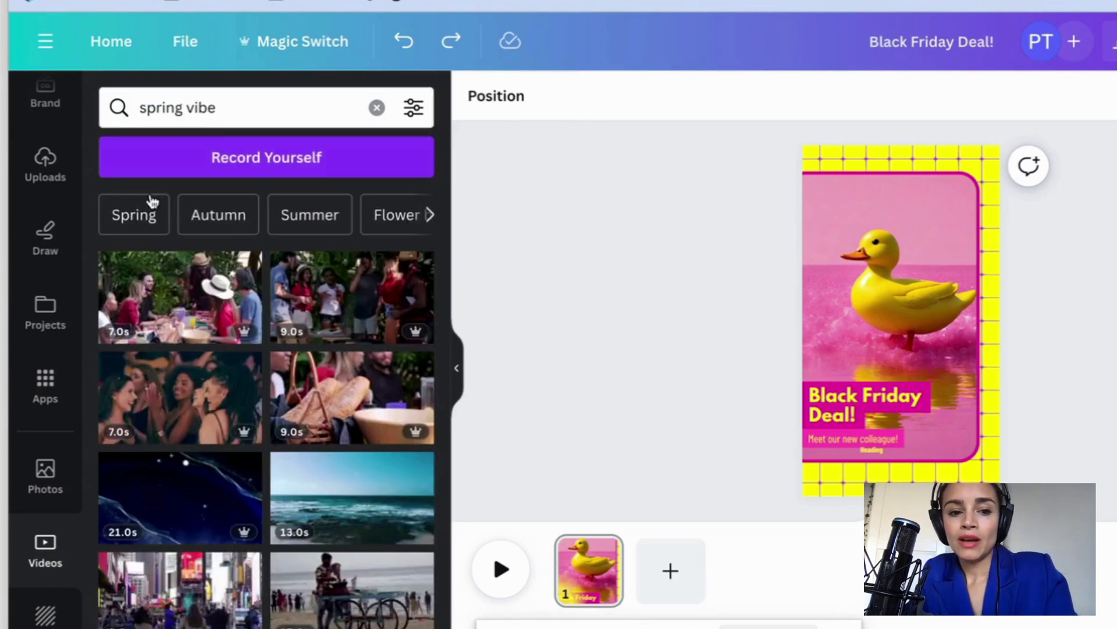
# - Look through the "spring vibe" stock videos and open the background library to view its colours, landscapes and patterns
pyautogui.scroll(-8, 152, 201)
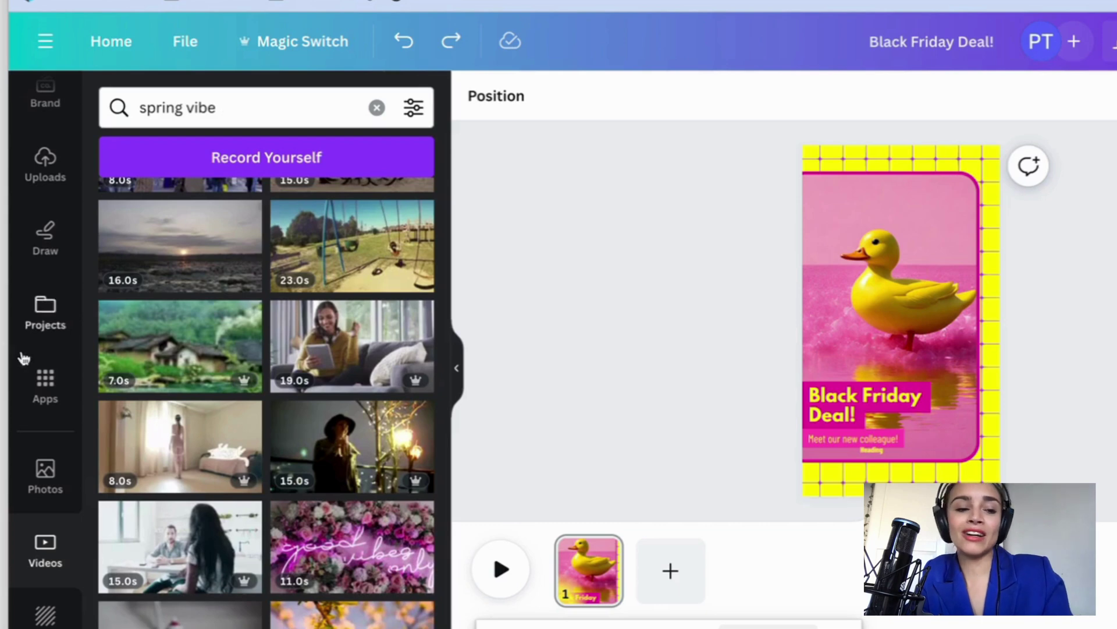
pyautogui.scroll(-2, 29, 407)
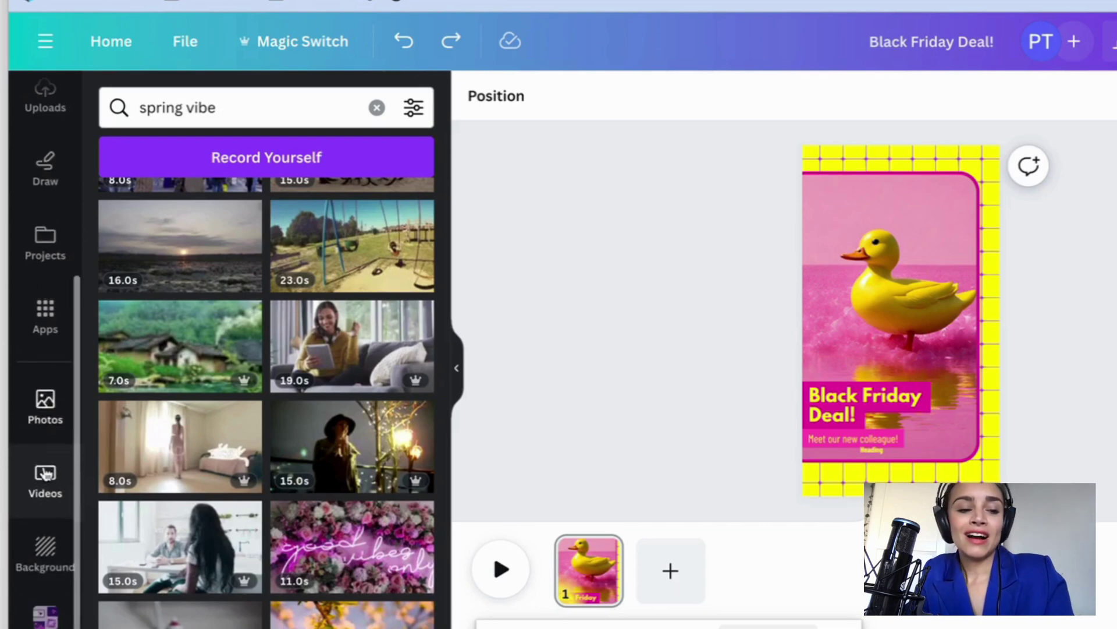
pyautogui.click(43, 562)
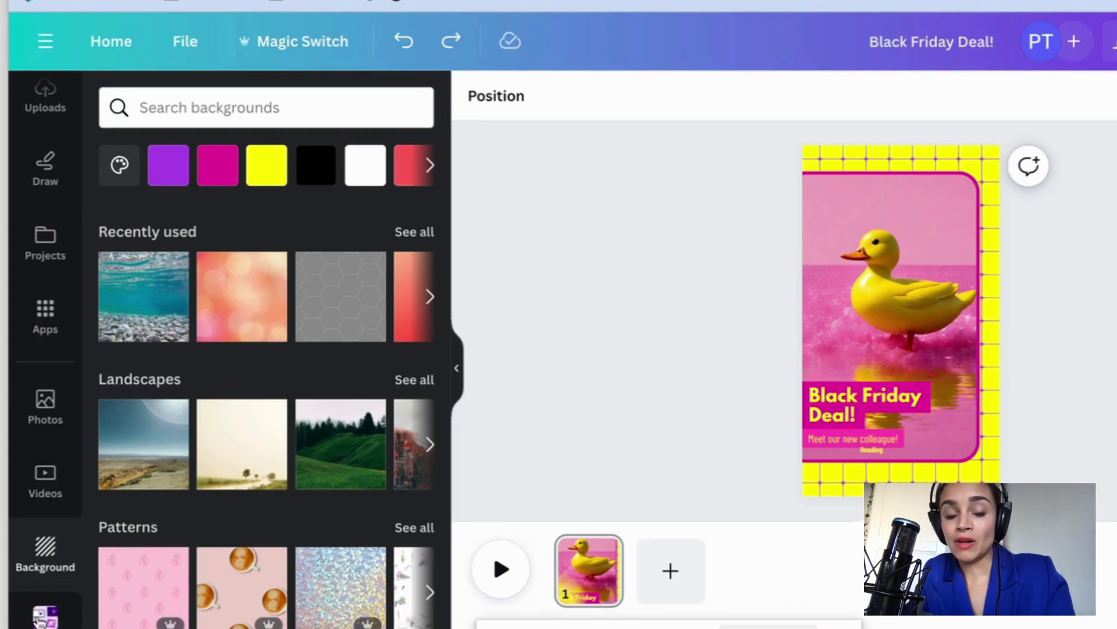
pyautogui.scroll(5, 14, 431)
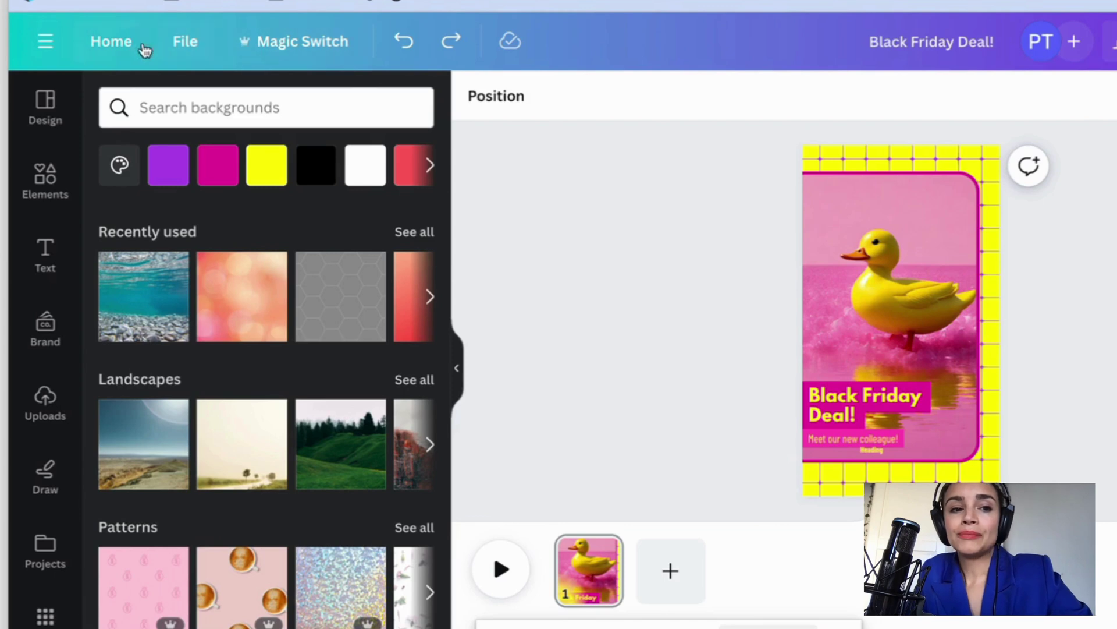
# - Return to the homepage and create a blank 1920 × 1080 px Video design from the suggested formats
pyautogui.click(118, 42)
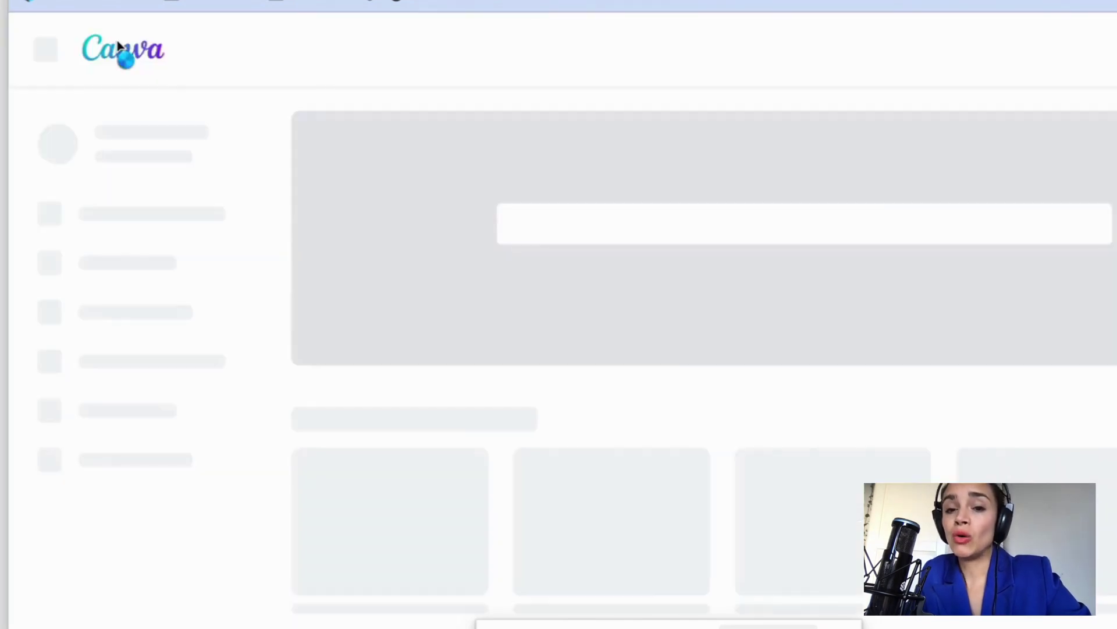
pyautogui.scroll(-4, 685, 340)
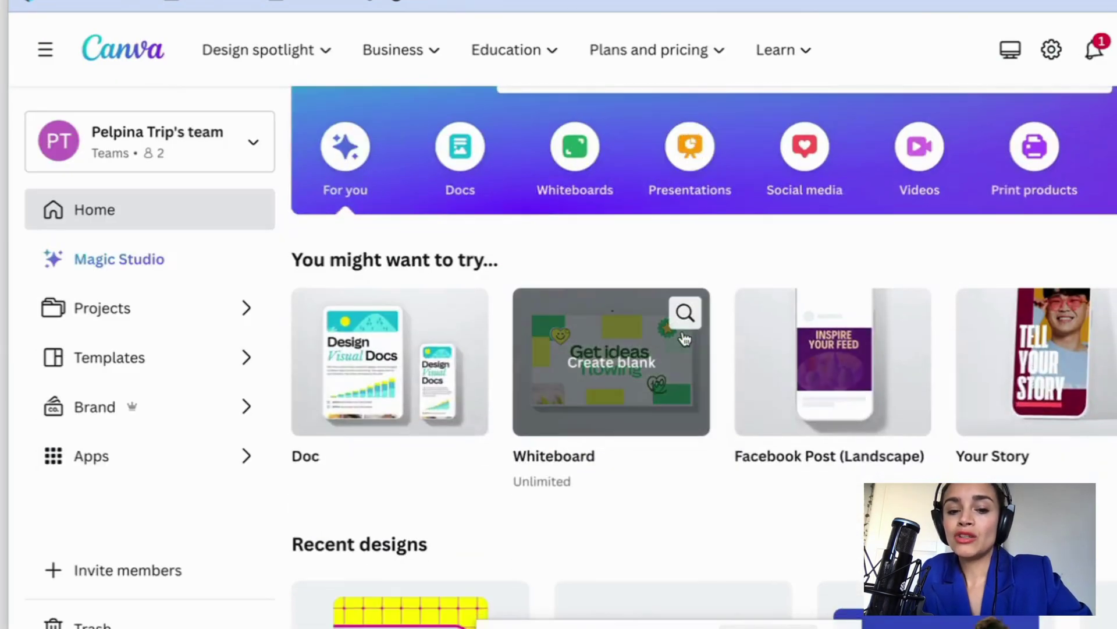
pyautogui.scroll(1, 685, 340)
pyautogui.hscroll(10, 815, 325)
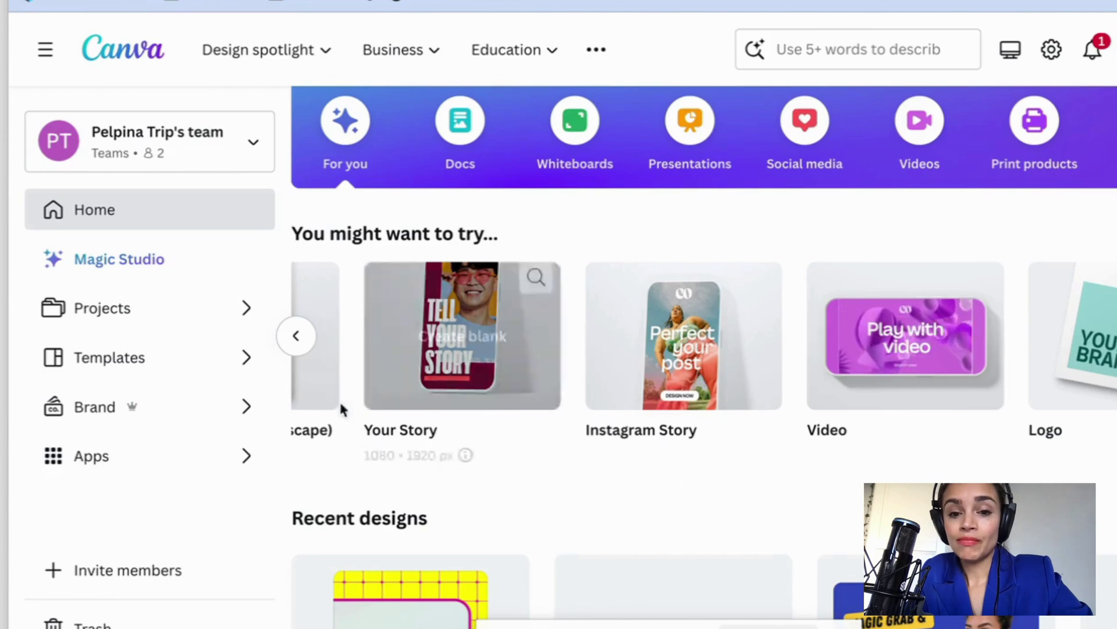
pyautogui.hscroll(-10, 654, 429)
pyautogui.scroll(3, 654, 429)
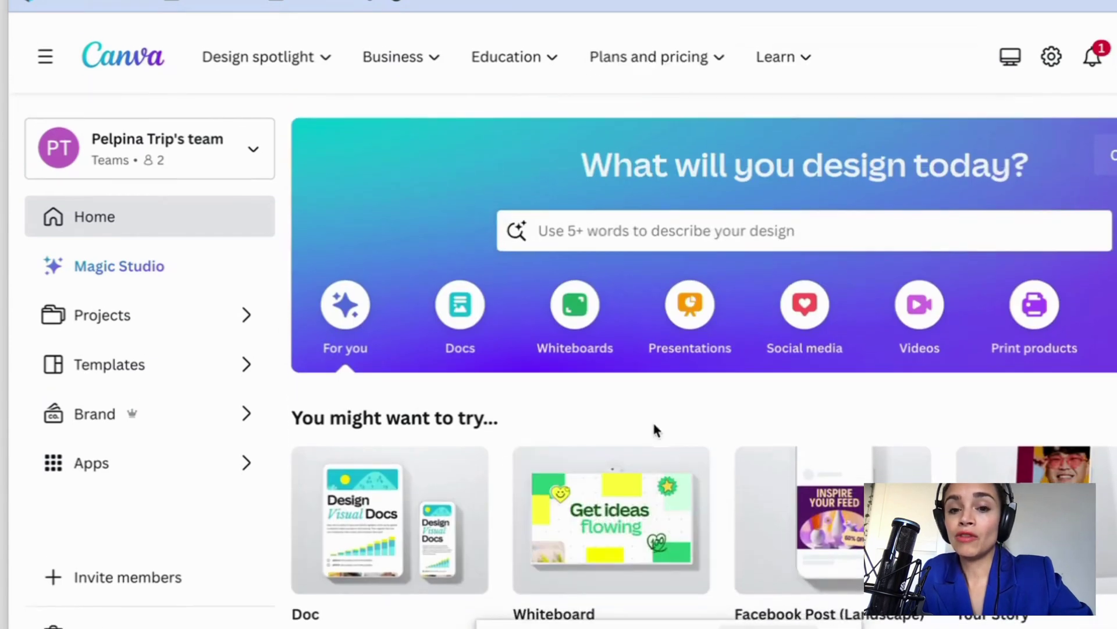
pyautogui.scroll(-3, 815, 314)
pyautogui.hscroll(10, 826, 297)
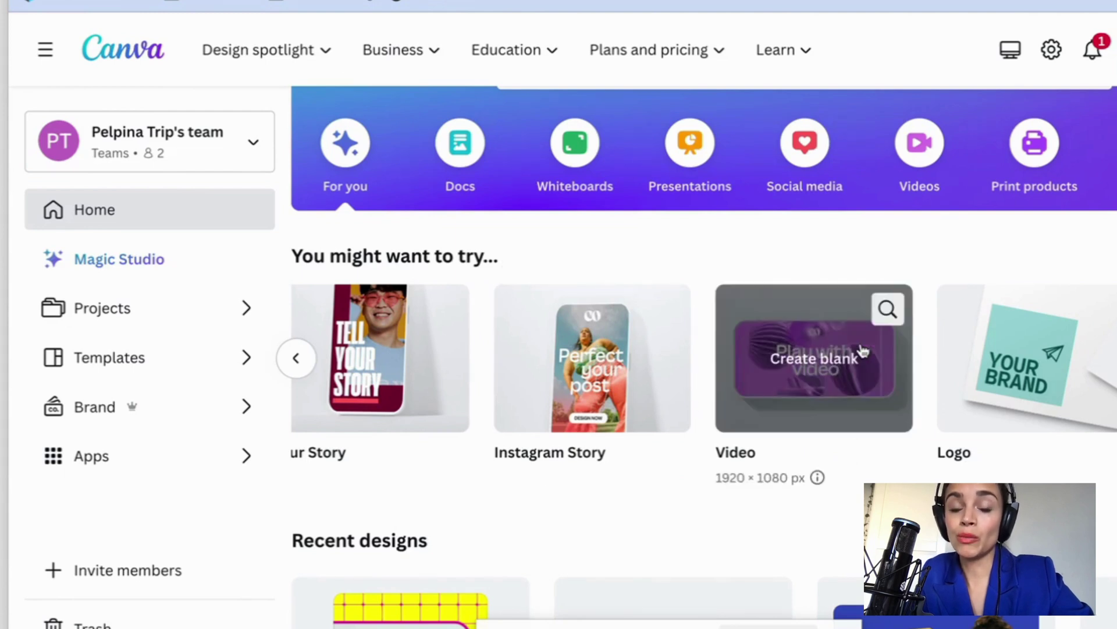
pyautogui.click(787, 367)
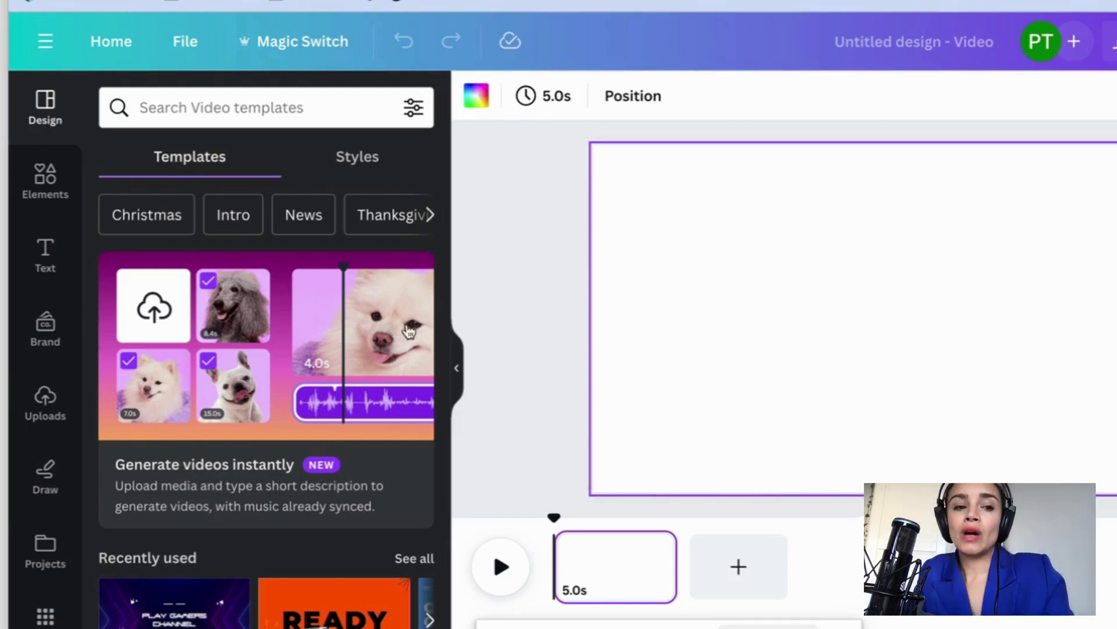
# - Open the stock video library in the new design and search it for "tree"
pyautogui.scroll(-1, 60, 451)
pyautogui.scroll(-5, 60, 451)
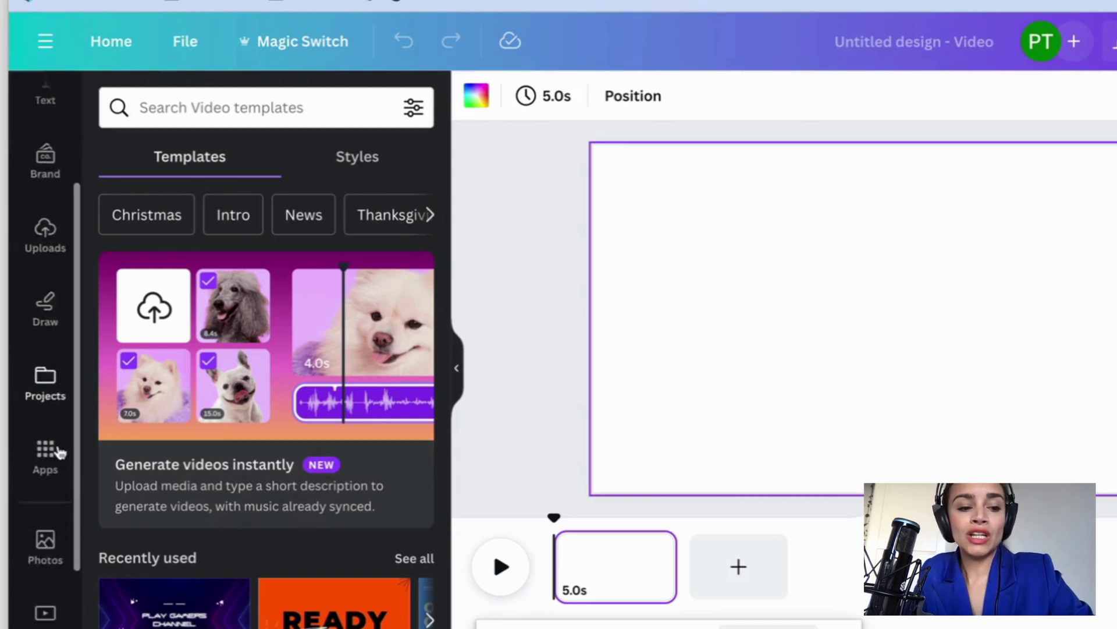
pyautogui.click(45, 477)
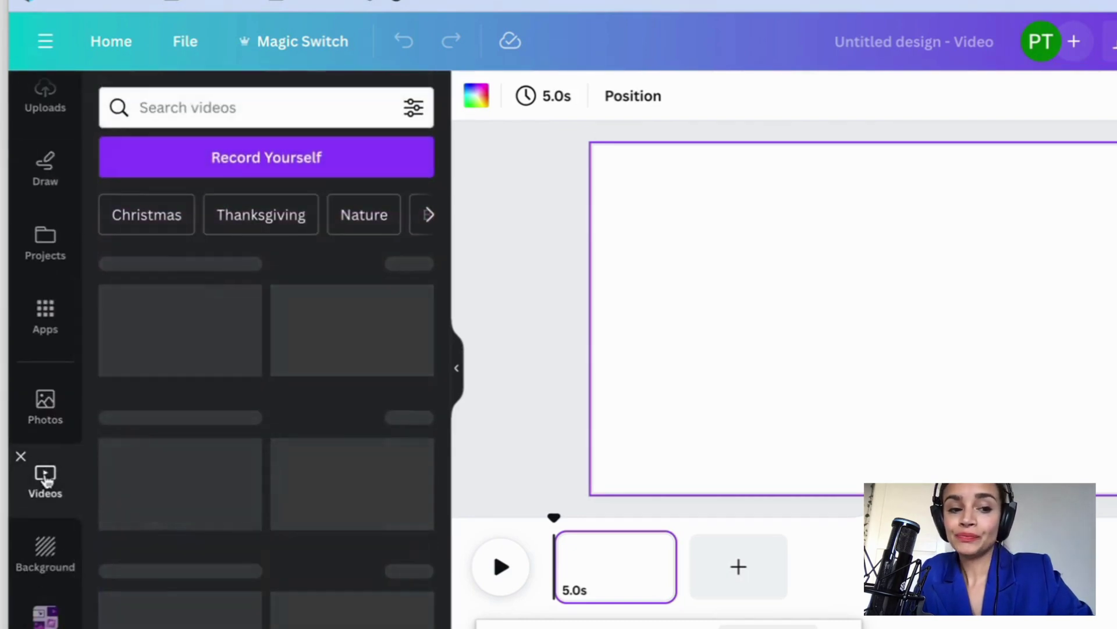
pyautogui.click(165, 116)
pyautogui.write('tree')
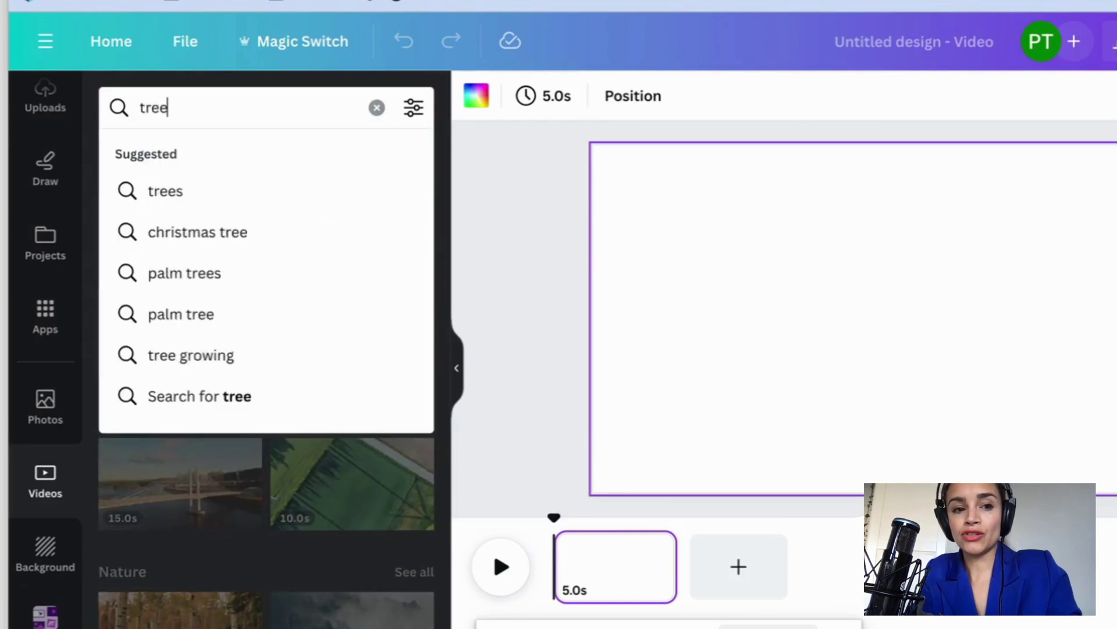
pyautogui.press('Return')
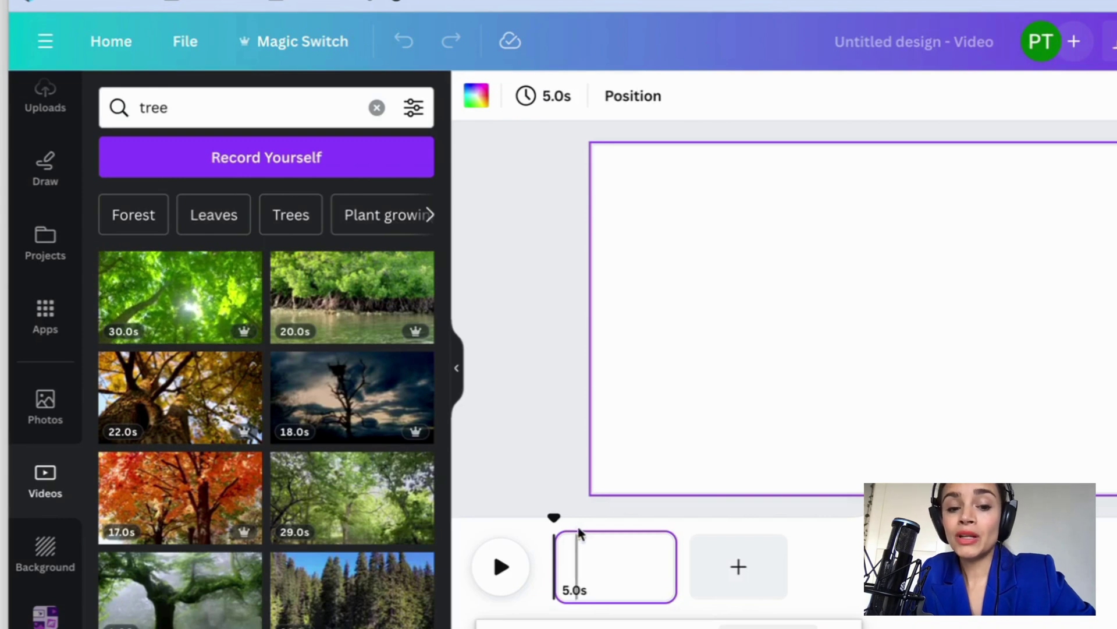
# - Place the 30.0 s clip of the sunlit green tree canopy on the first page so it fills the frame
pyautogui.moveTo(192, 285); pyautogui.dragTo(627, 189)
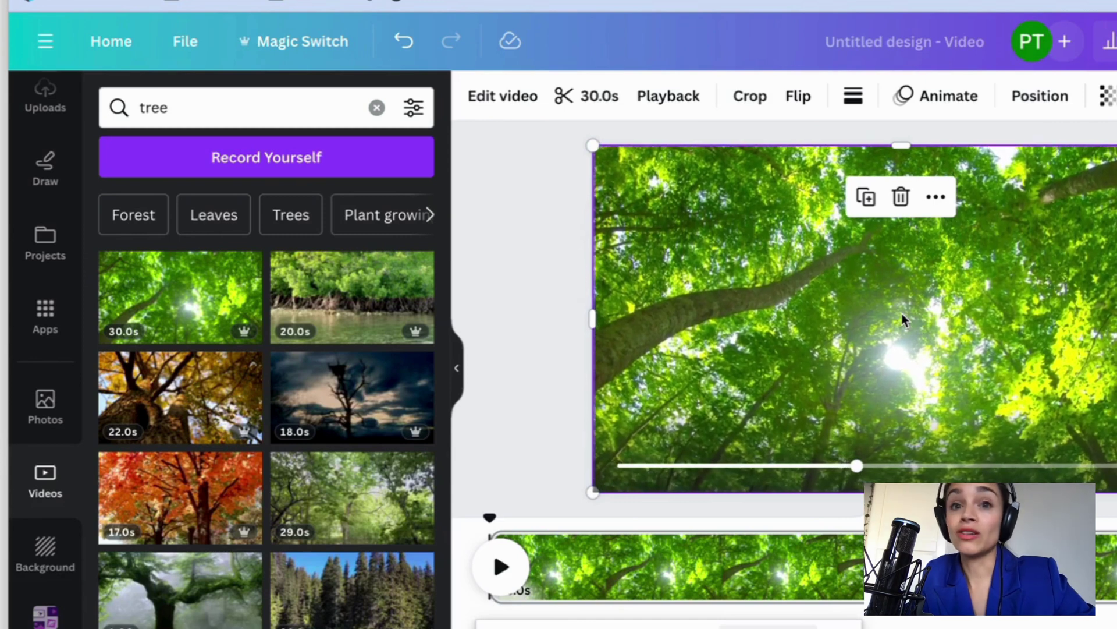
pyautogui.moveTo(900, 319)
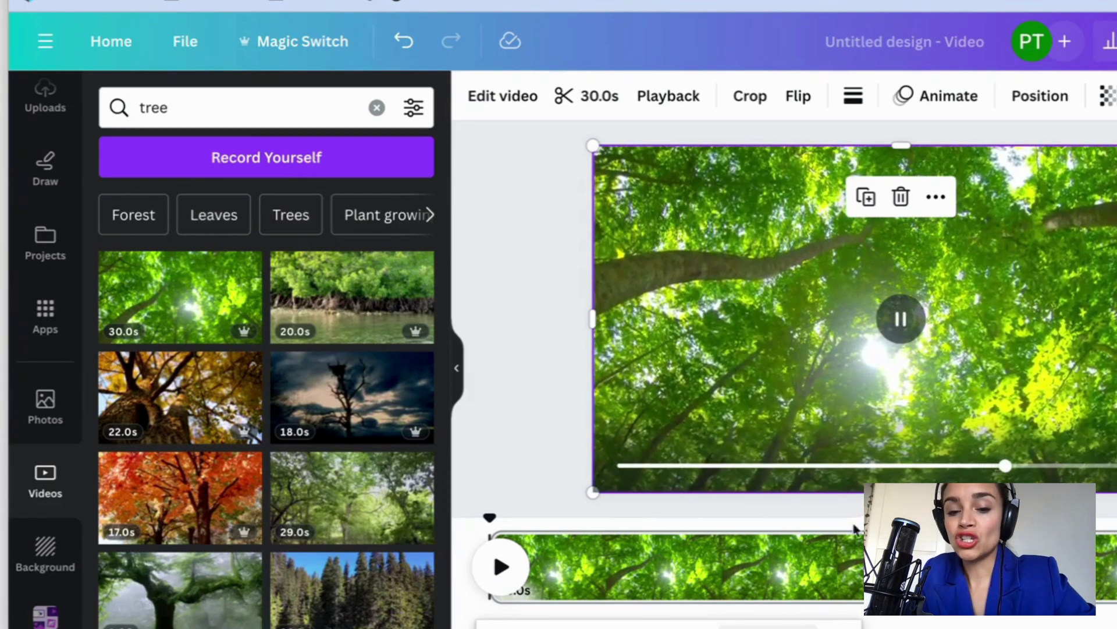
pyautogui.click(847, 560)
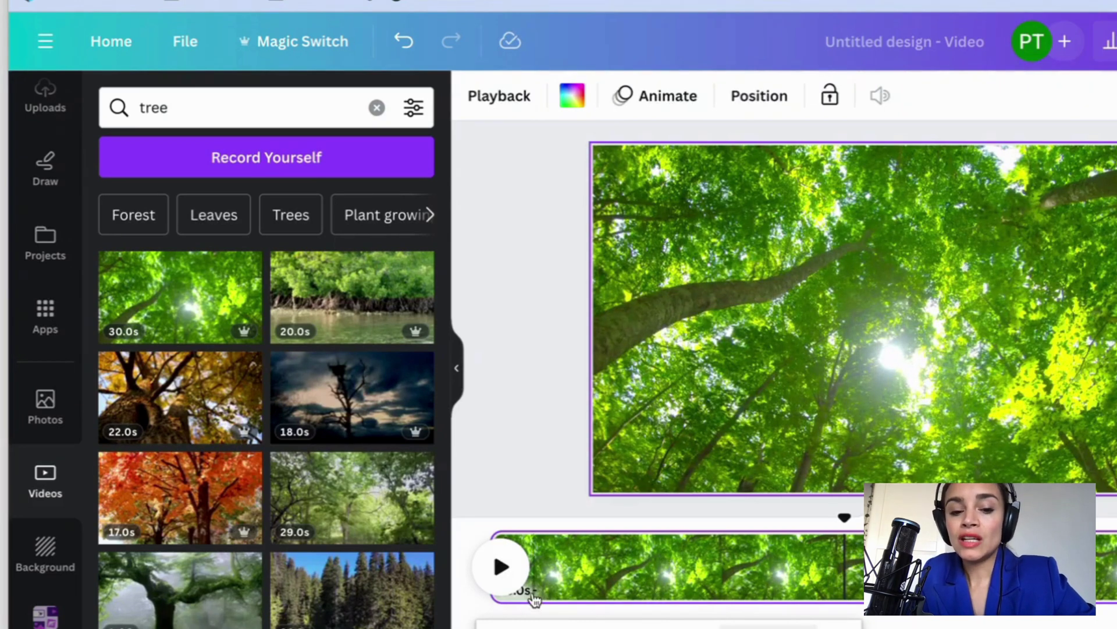
# - Trim both ends of the tree canopy clip to a 1.5 s section from the middle of the footage
pyautogui.click(689, 423)
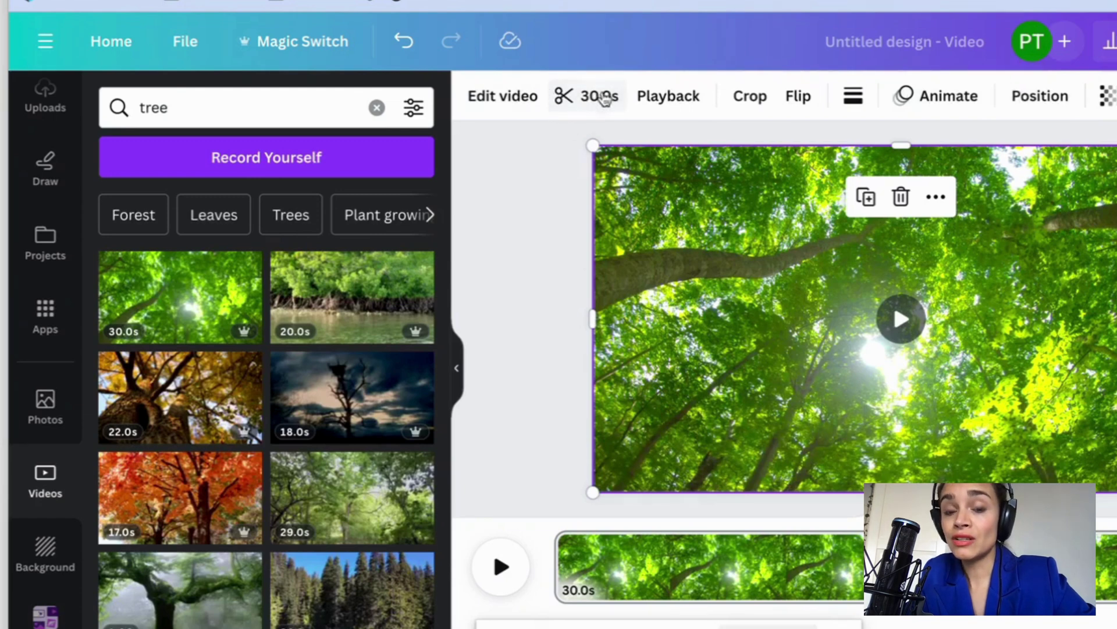
pyautogui.click(582, 99)
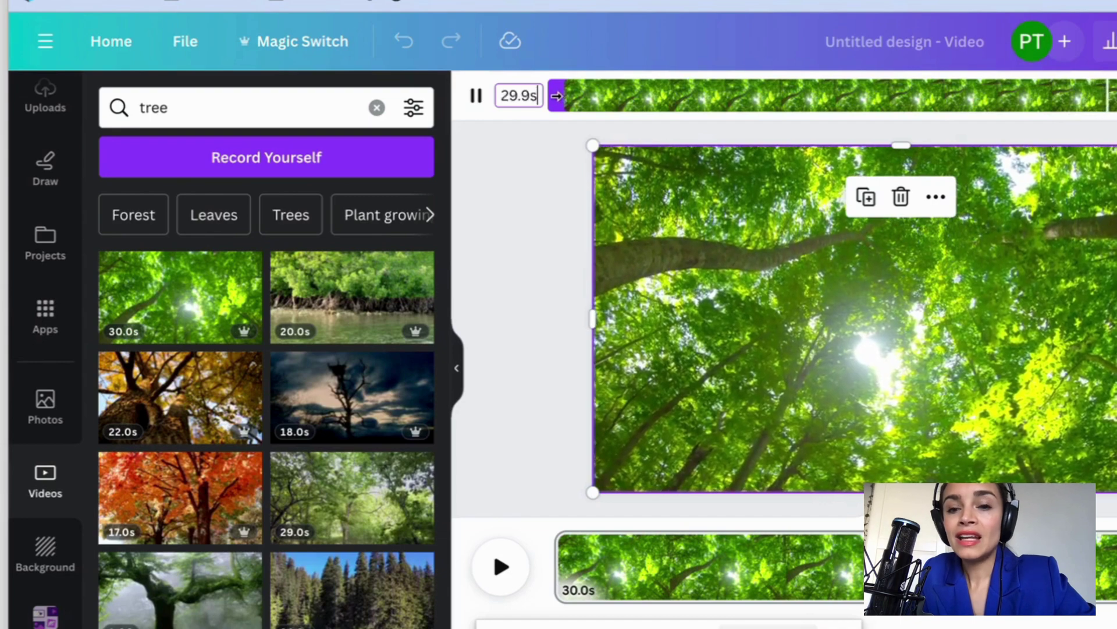
pyautogui.moveTo(557, 98); pyautogui.dragTo(616, 98)
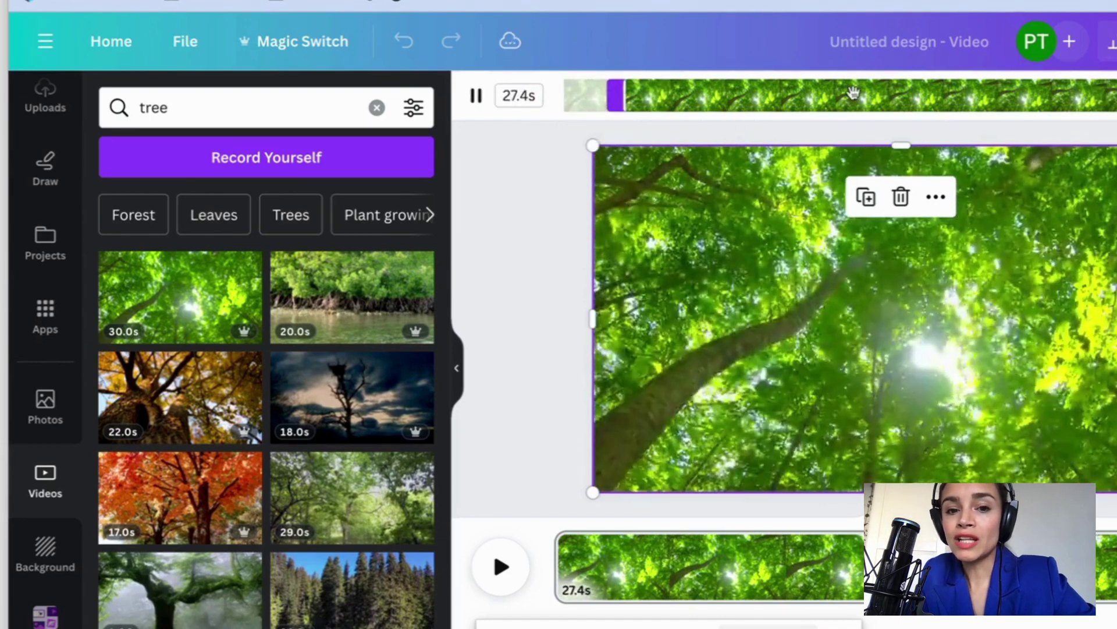
pyautogui.moveTo(1114, 96); pyautogui.dragTo(1031, 92)
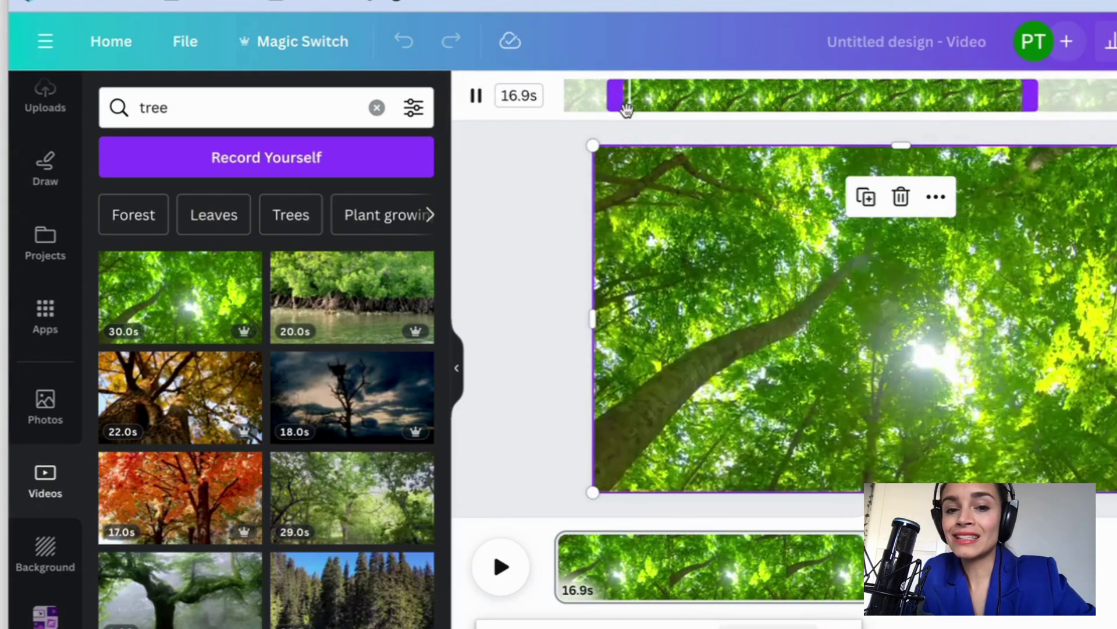
pyautogui.moveTo(616, 98); pyautogui.dragTo(735, 98)
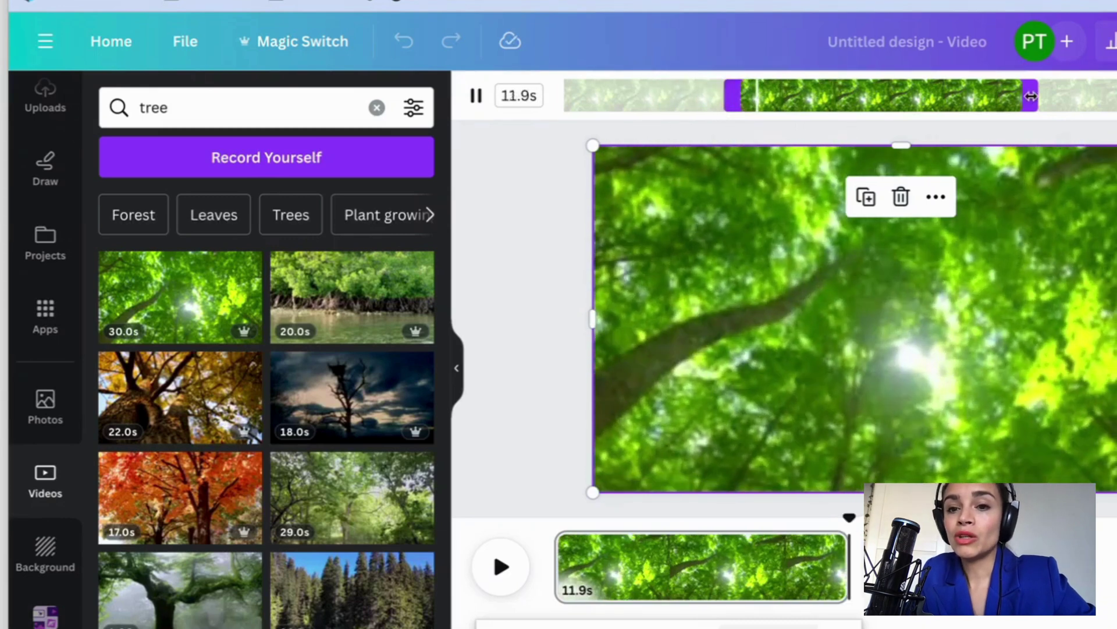
pyautogui.moveTo(1033, 96); pyautogui.dragTo(847, 97)
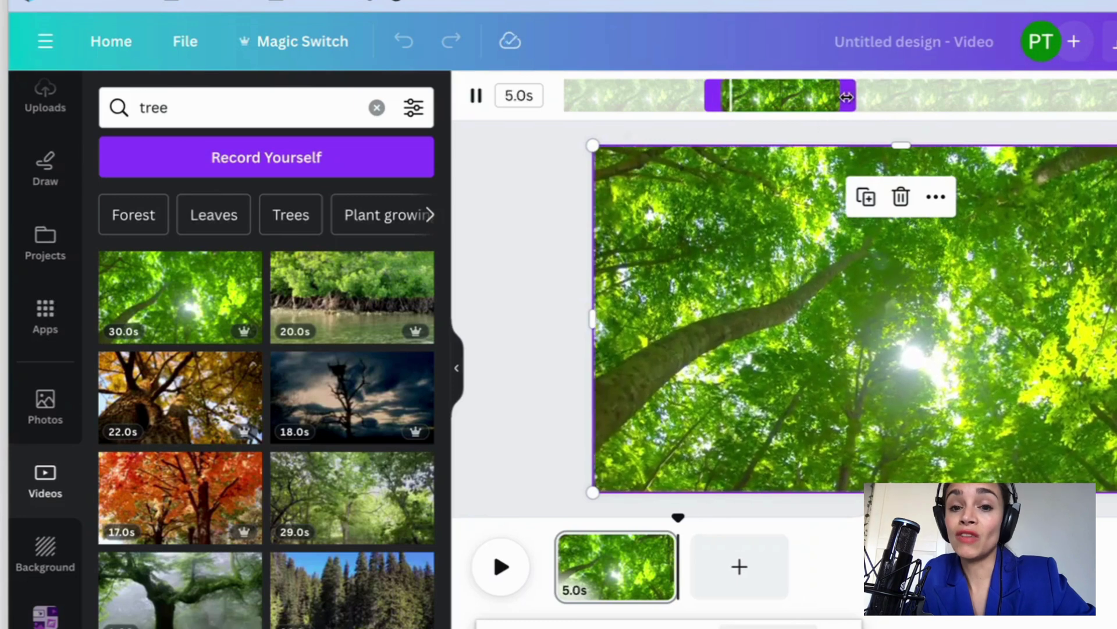
pyautogui.moveTo(707, 96); pyautogui.dragTo(801, 89)
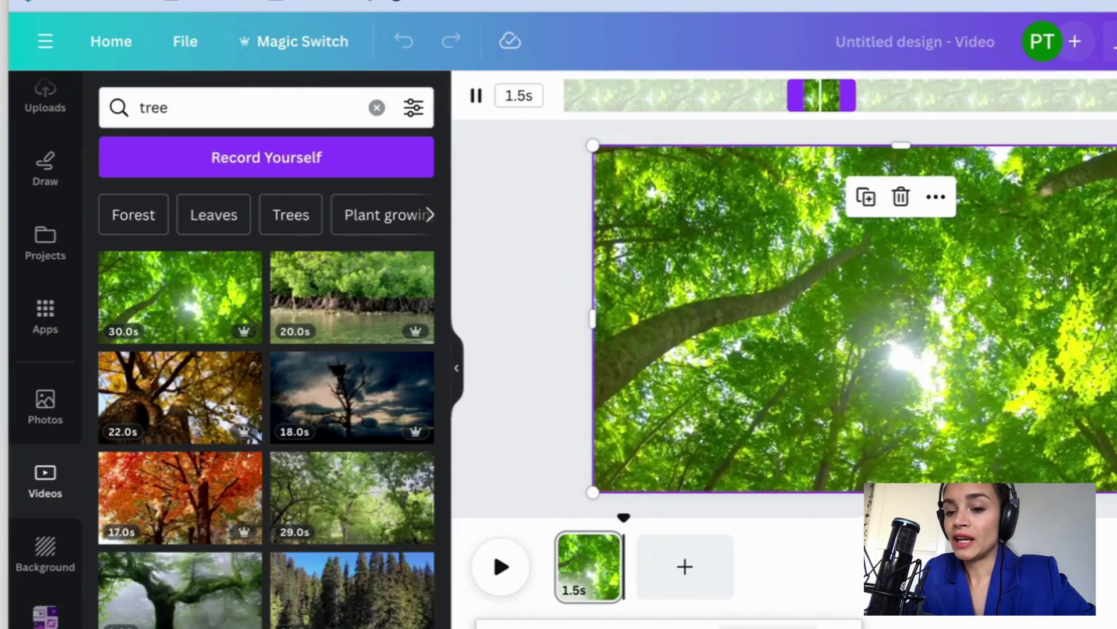
# - Try scaling the canopy clip down to 960 × 540 and 1,475 × 830, and enlarge it back to the full page
pyautogui.moveTo(574, 136); pyautogui.dragTo(829, 273)
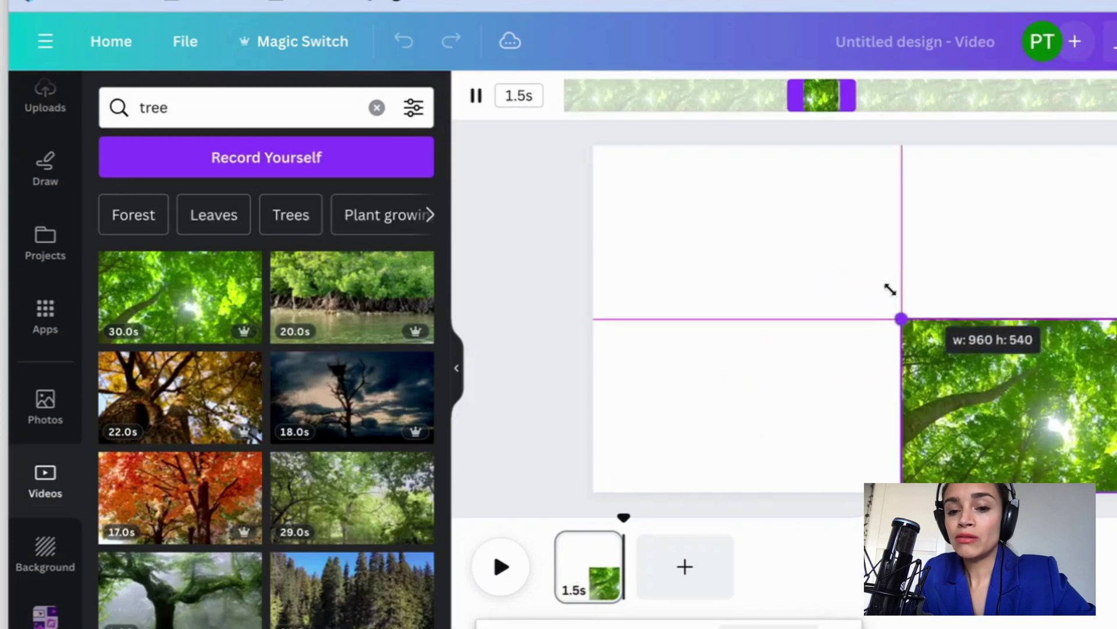
pyautogui.moveTo(889, 289); pyautogui.dragTo(749, 212)
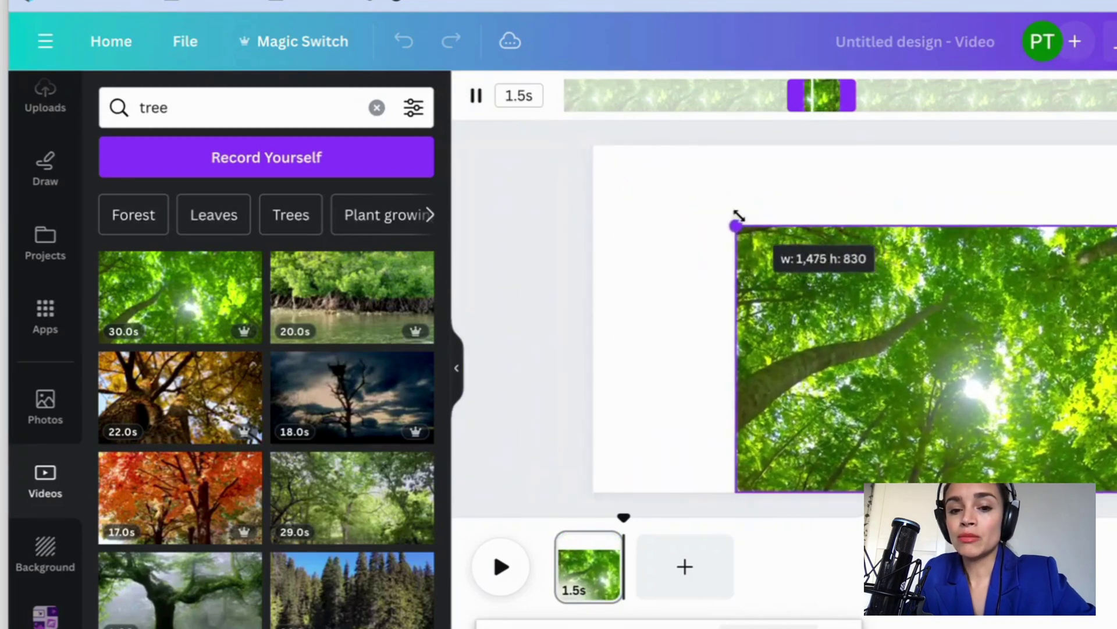
pyautogui.moveTo(773, 296); pyautogui.dragTo(812, 295)
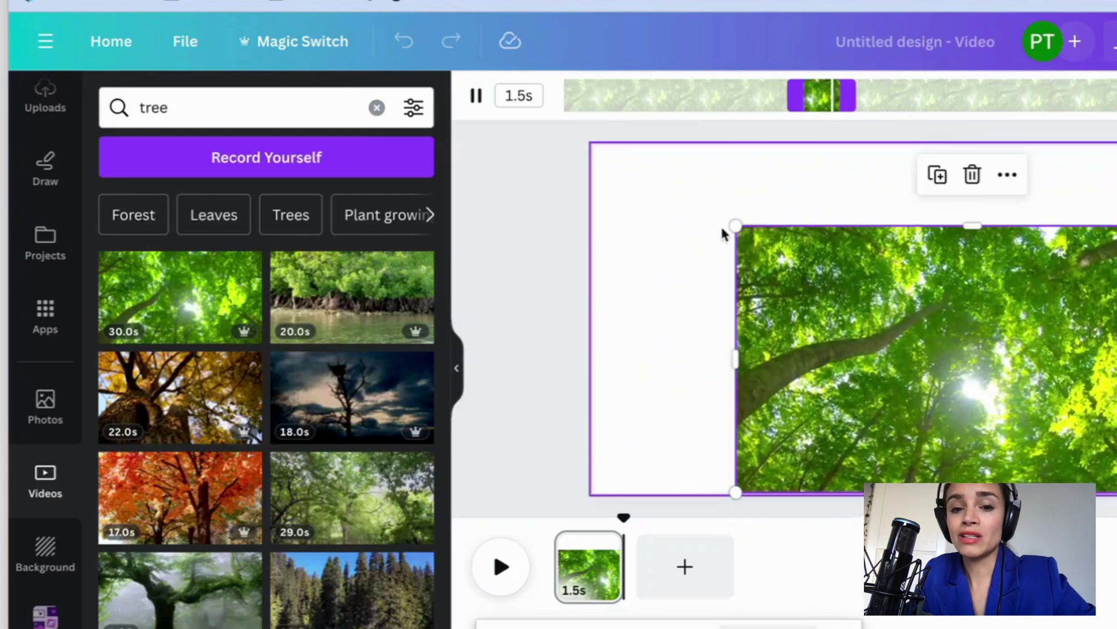
pyautogui.moveTo(722, 233); pyautogui.dragTo(593, 146)
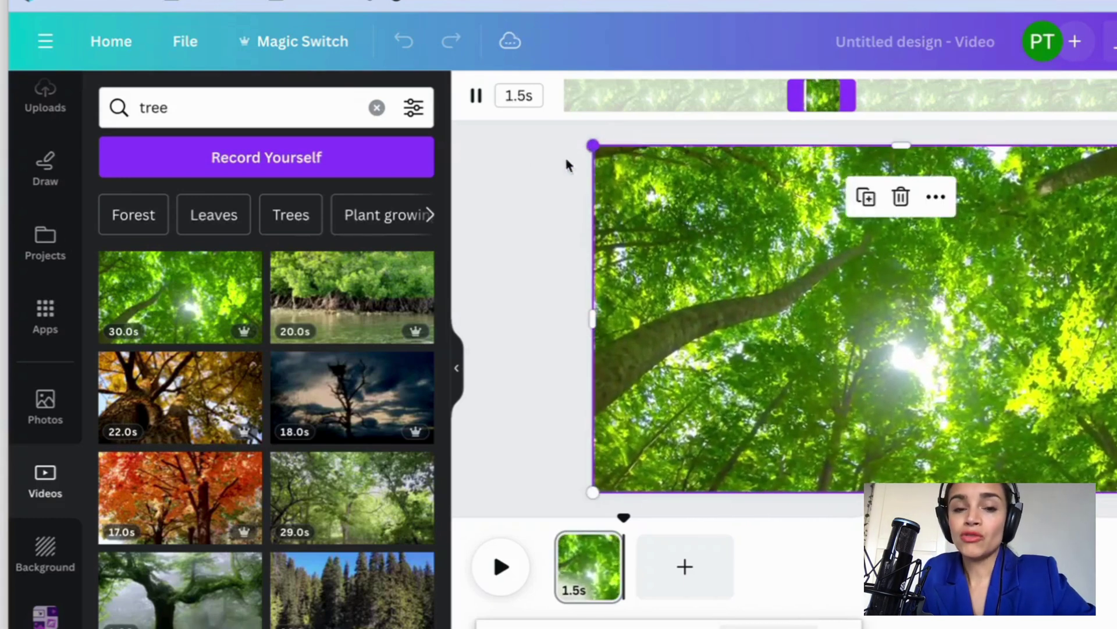
pyautogui.click(528, 167)
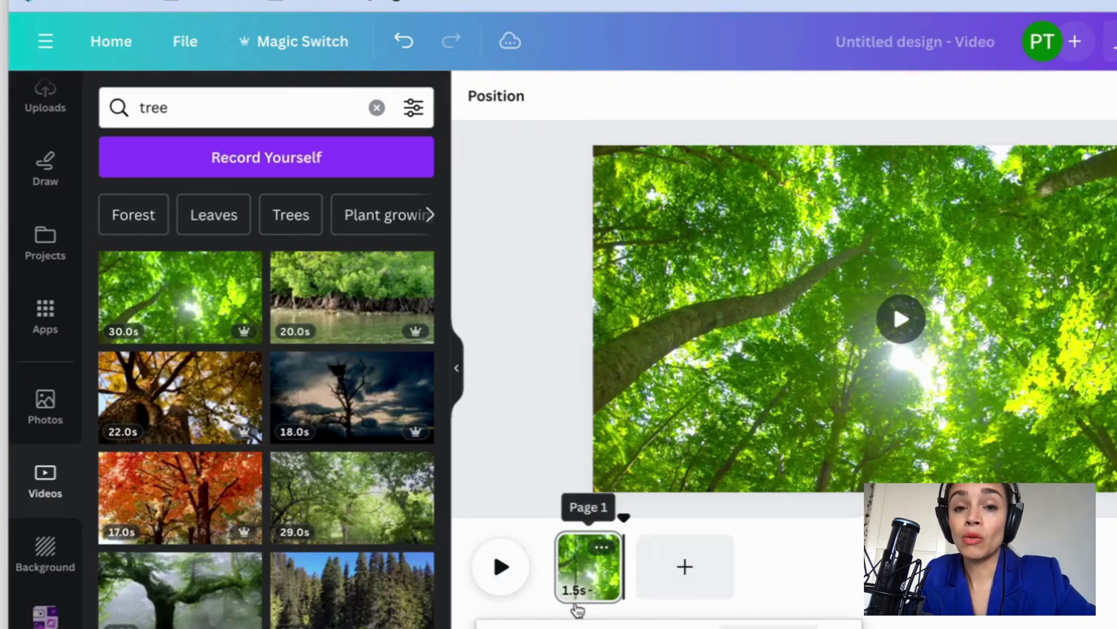
# - Add a second page, insert the 20.0 s clip of mangrove trees by the water and enlarge it to fill the page
pyautogui.click(680, 570)
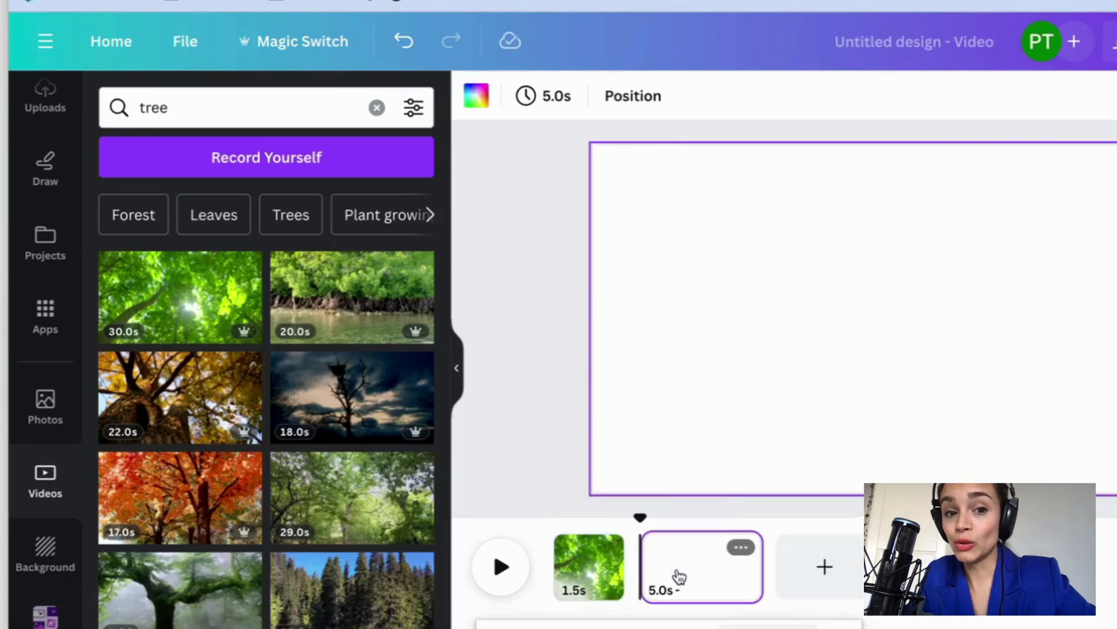
pyautogui.click(330, 323)
pyautogui.moveTo(653, 177); pyautogui.dragTo(593, 144)
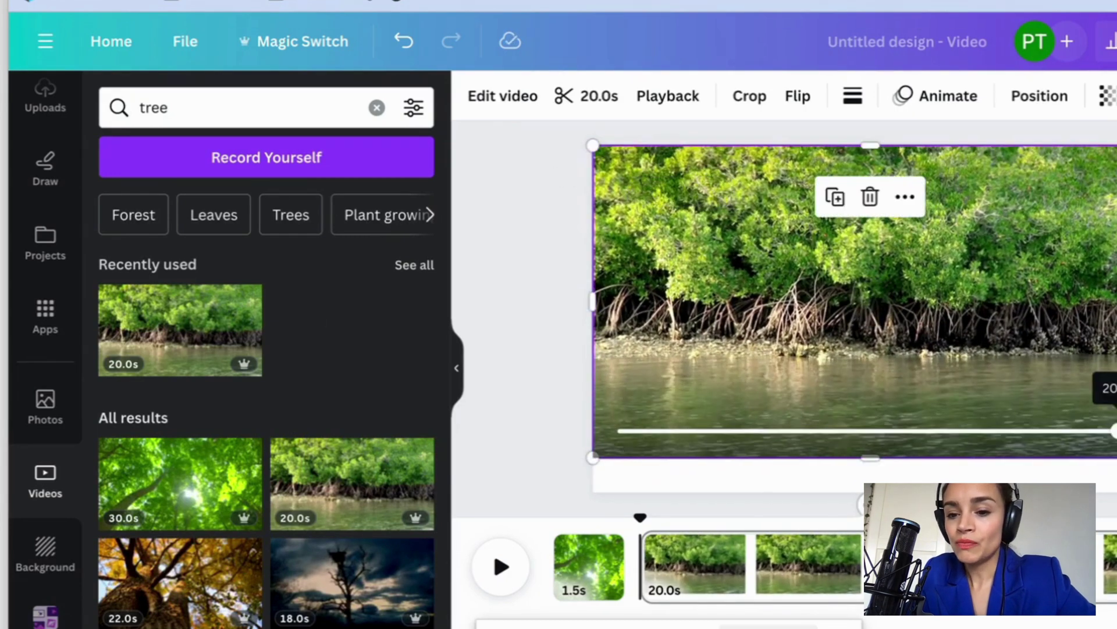
pyautogui.moveTo(1116, 458); pyautogui.dragTo(1116, 492)
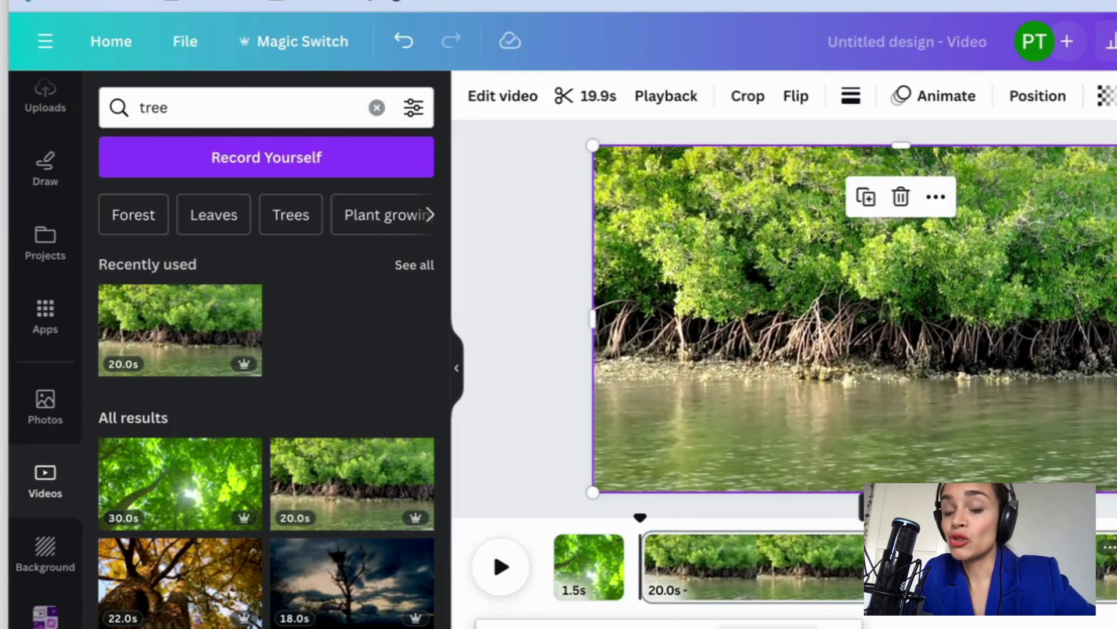
# - Trim the mangrove clip on the second page to 1.5 s, cutting off its opening seconds
pyautogui.click(573, 97)
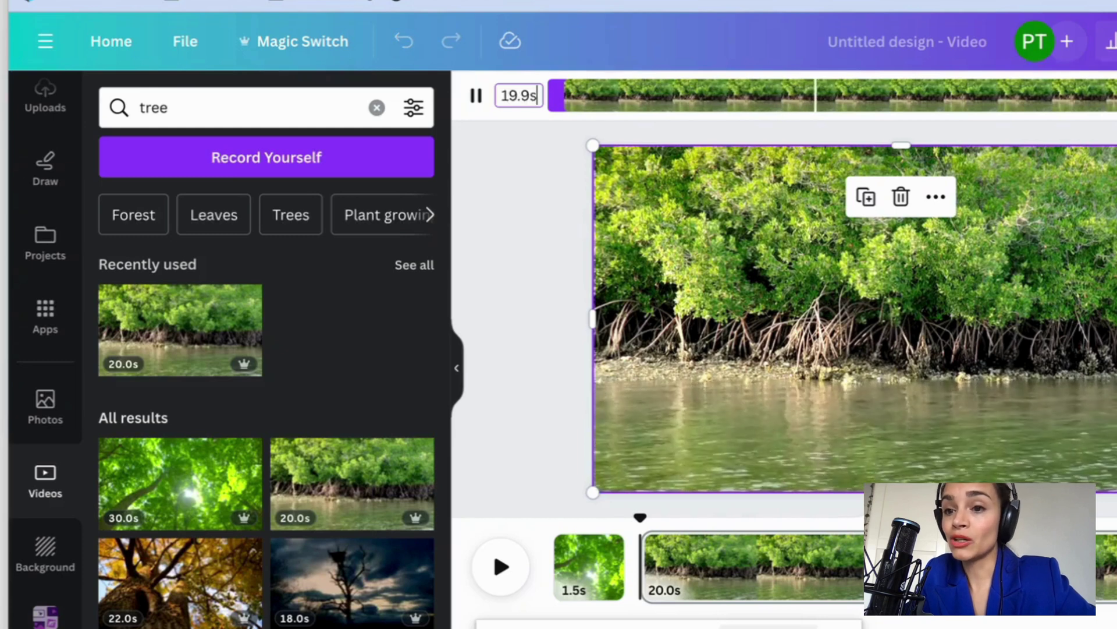
pyautogui.write('5')
pyautogui.press('Return')
pyautogui.moveTo(555, 96); pyautogui.dragTo(669, 96)
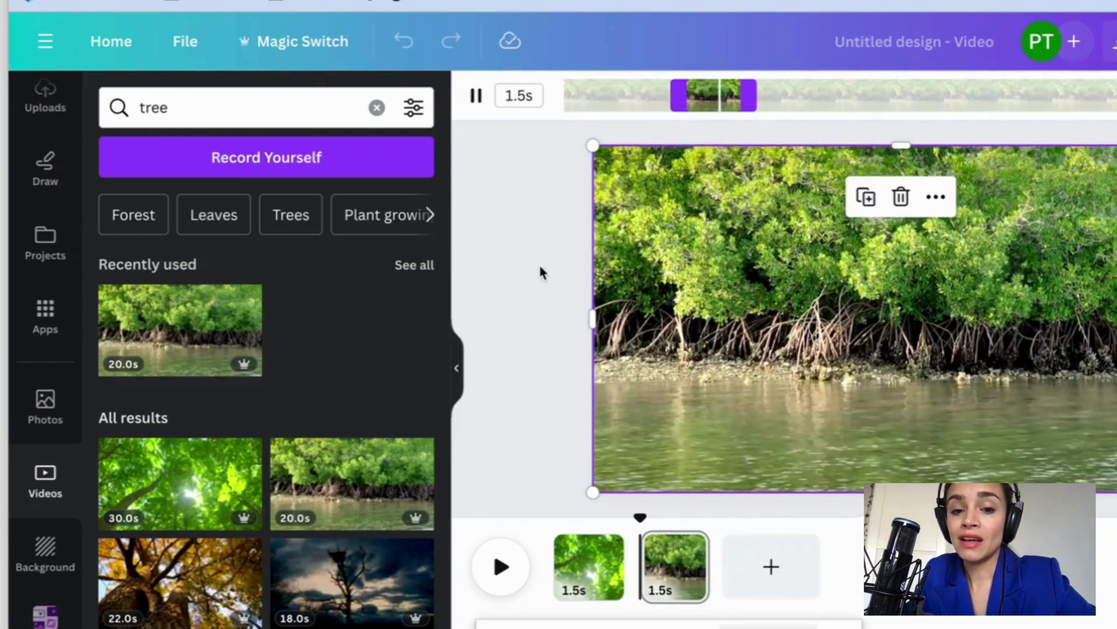
pyautogui.click(539, 270)
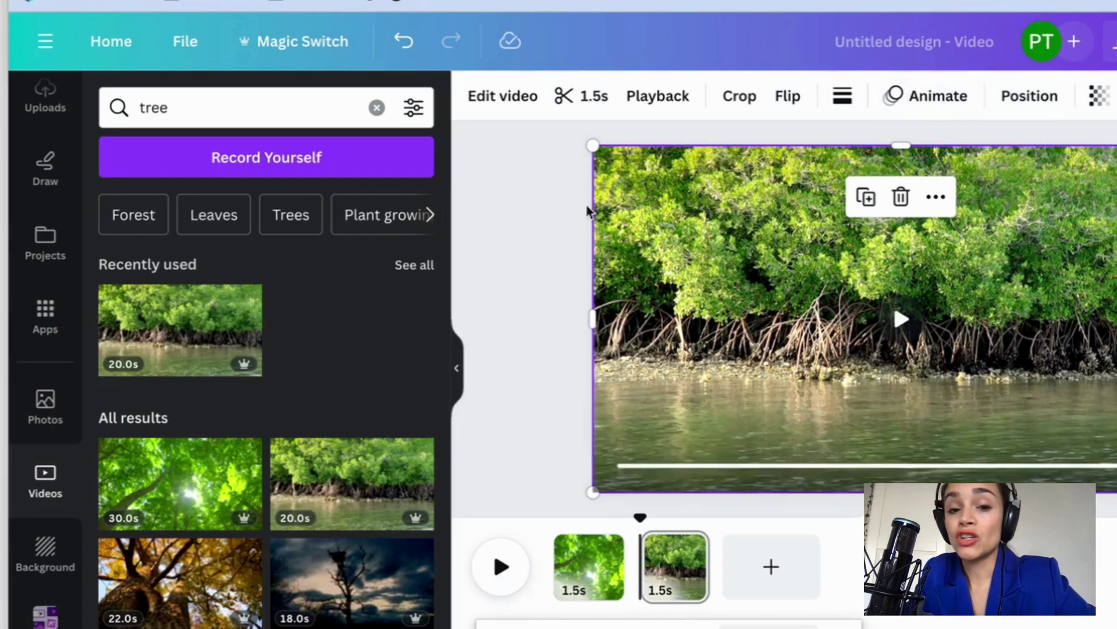
# - Add a third page, insert the 29.0 s green forest clip from the tree results and enlarge it to fill the page
pyautogui.click(519, 334)
pyautogui.click(772, 570)
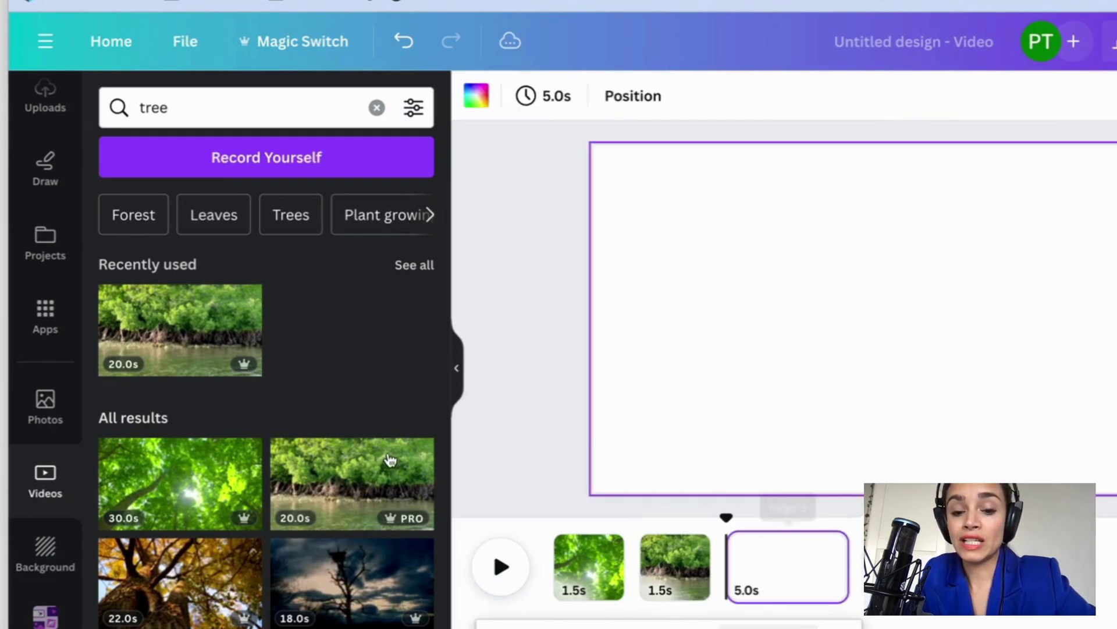
pyautogui.scroll(-2, 338, 548)
pyautogui.scroll(-3, 338, 548)
pyautogui.click(349, 459)
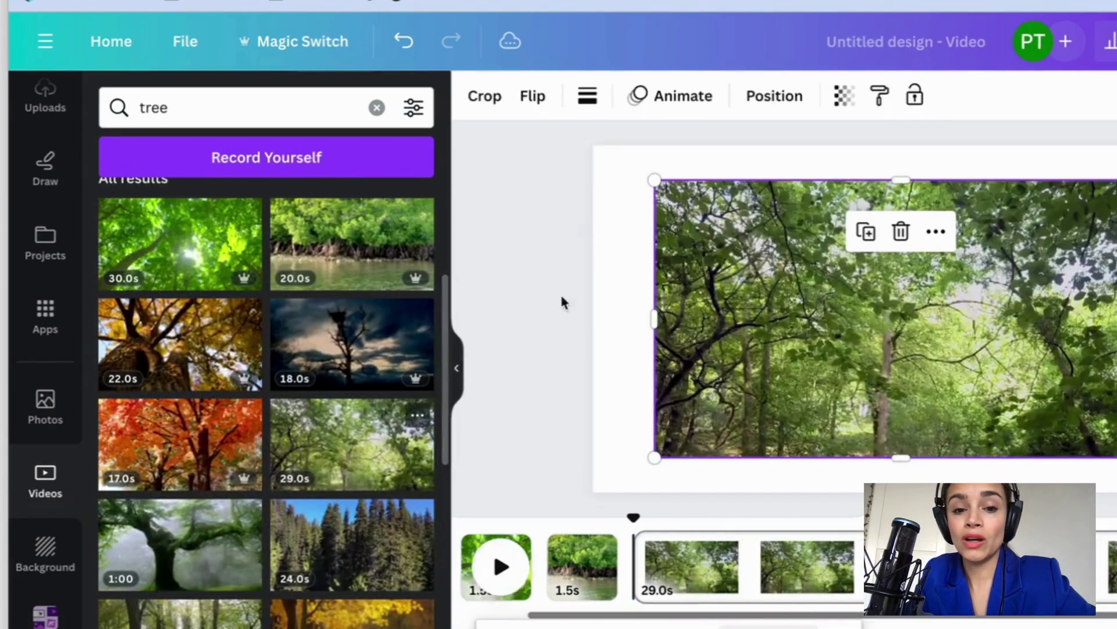
pyautogui.moveTo(630, 171); pyautogui.dragTo(593, 145)
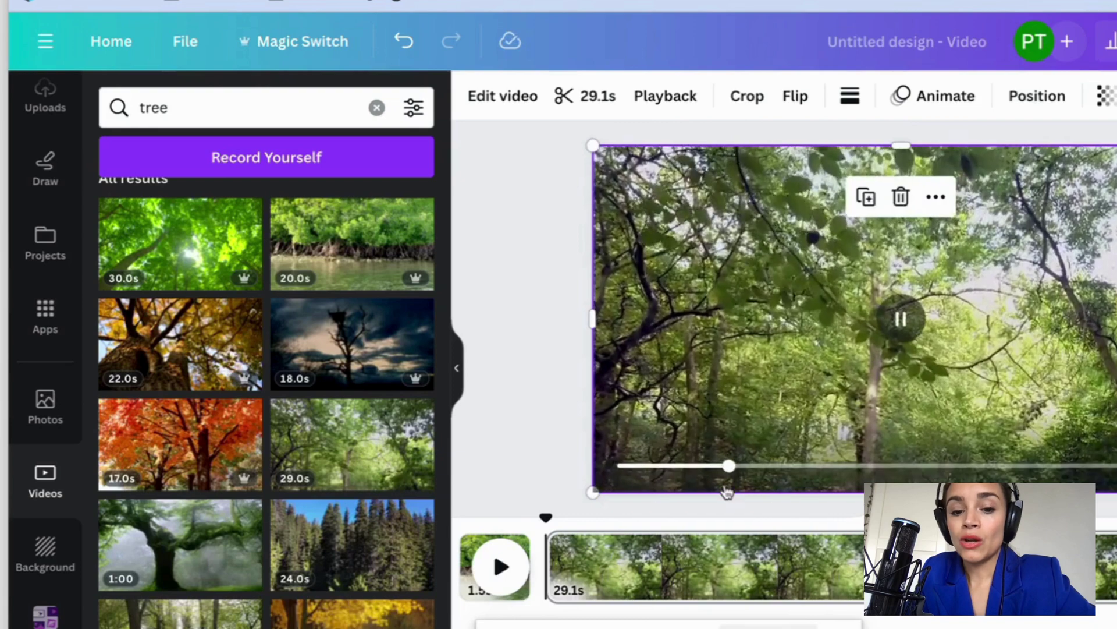
# - Trim the forest clip on the third page to 1.5 s, cutting off both its opening seconds and its end
pyautogui.click(729, 565)
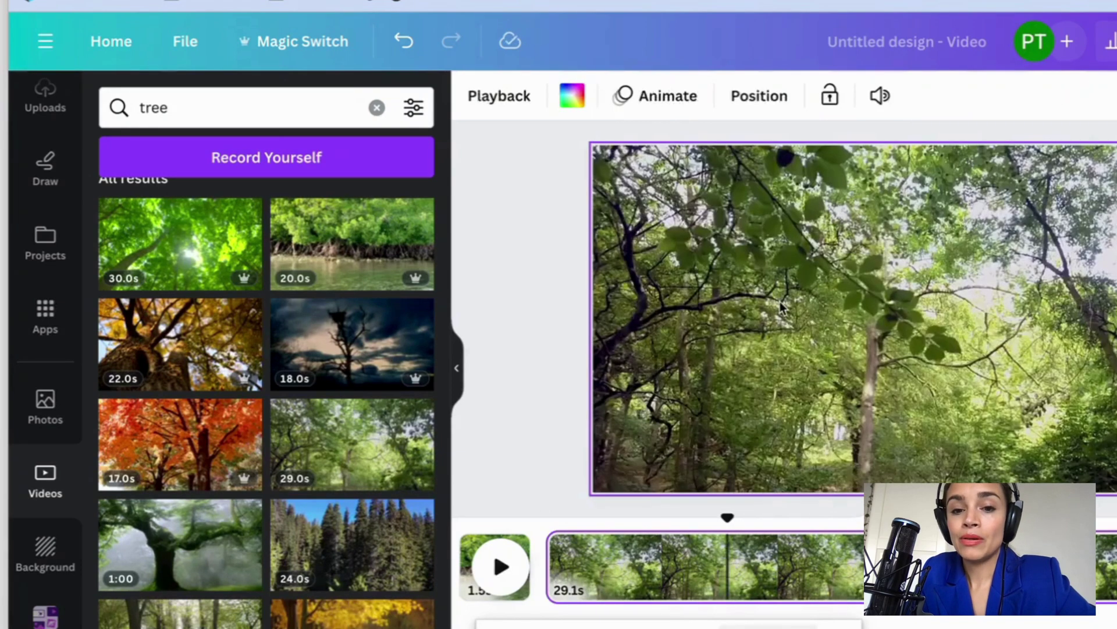
pyautogui.click(760, 400)
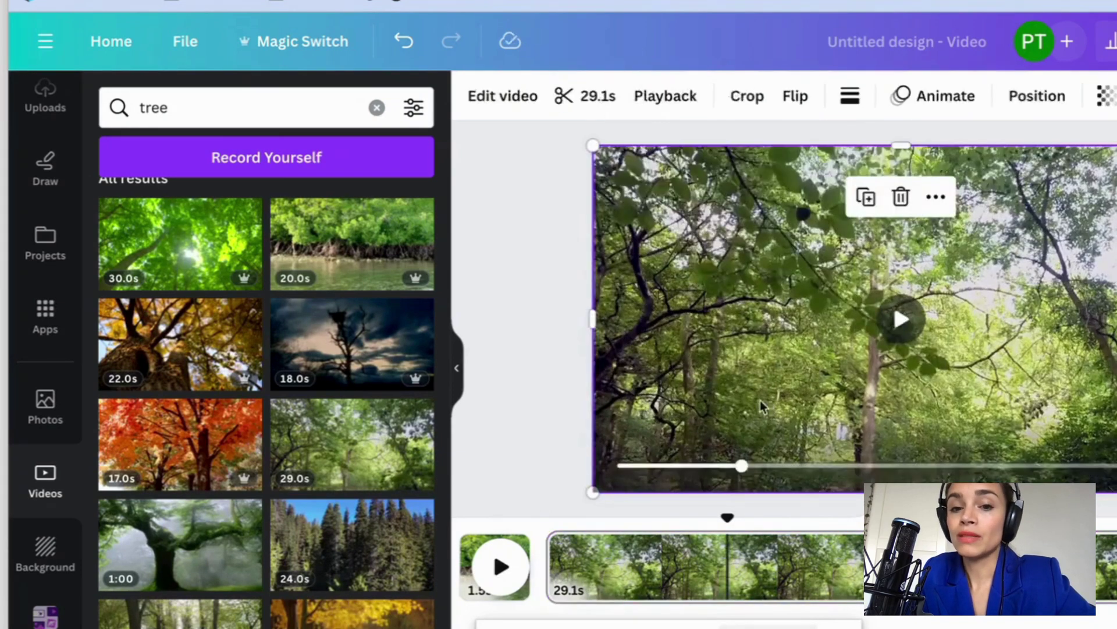
pyautogui.click(599, 96)
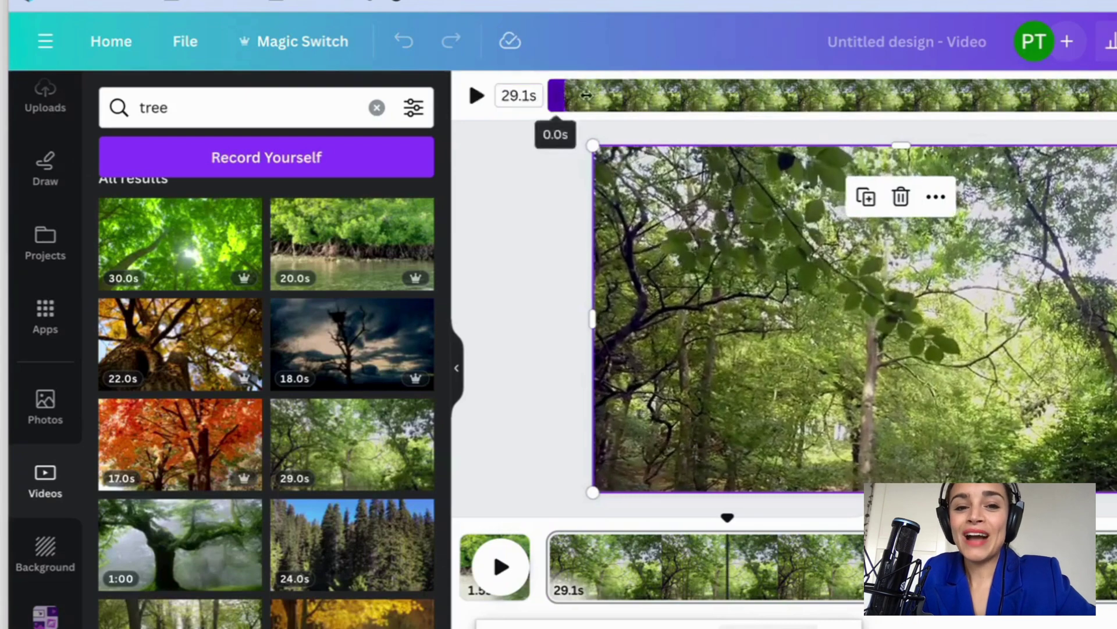
pyautogui.moveTo(563, 96); pyautogui.dragTo(769, 96)
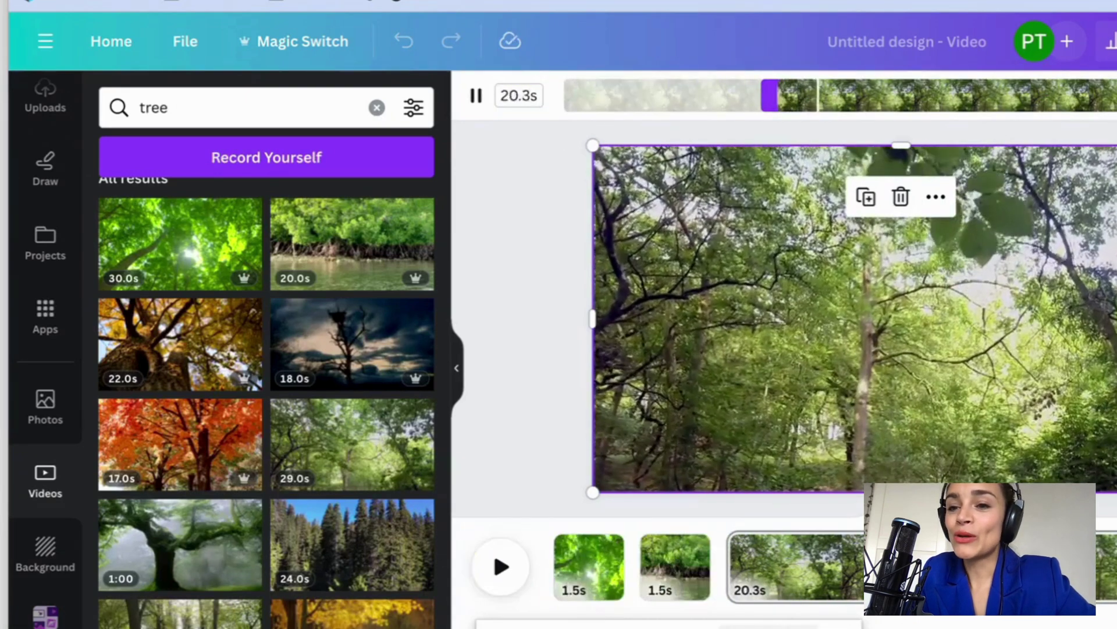
pyautogui.moveTo(1066, 96); pyautogui.dragTo(820, 103)
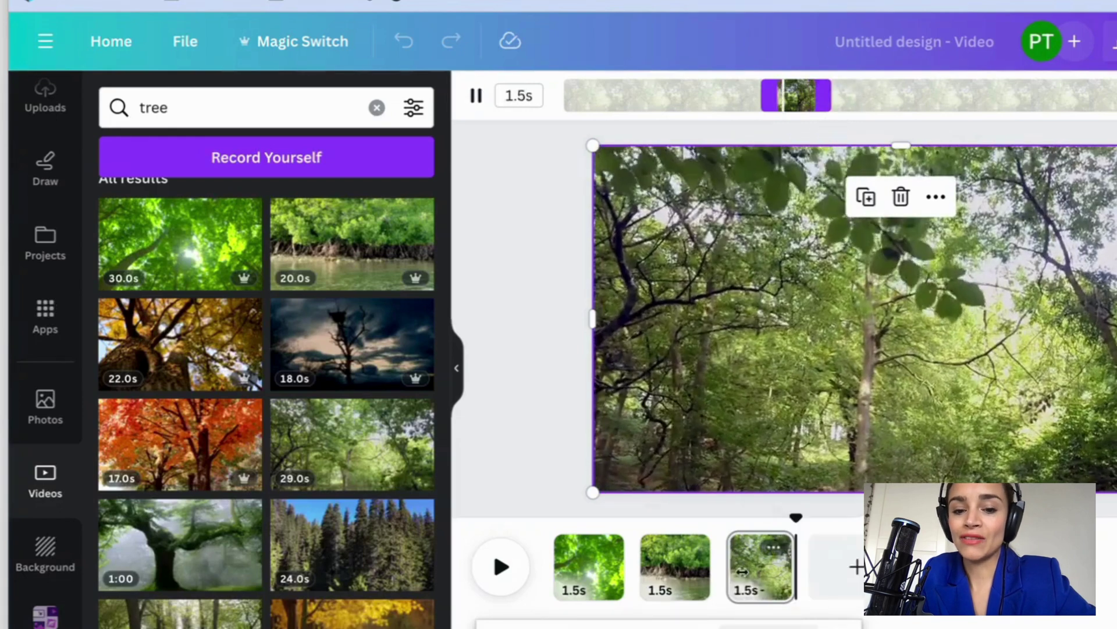
# - Play the three-clip sequence from the beginning and return the playhead to the start of the first page
pyautogui.moveTo(796, 518); pyautogui.dragTo(508, 528)
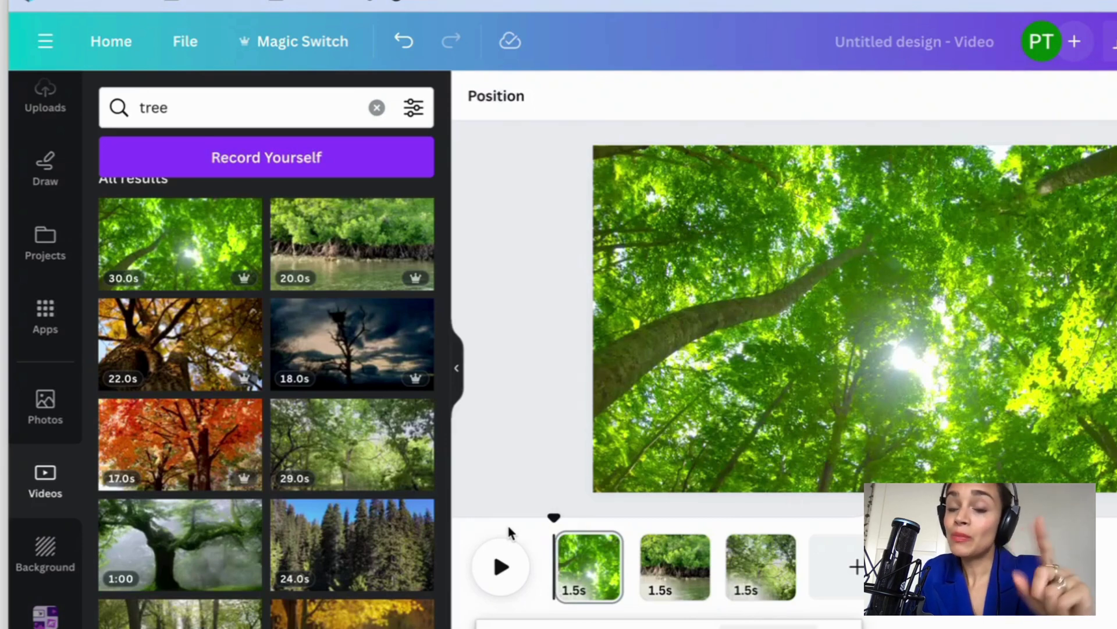
pyautogui.click(482, 576)
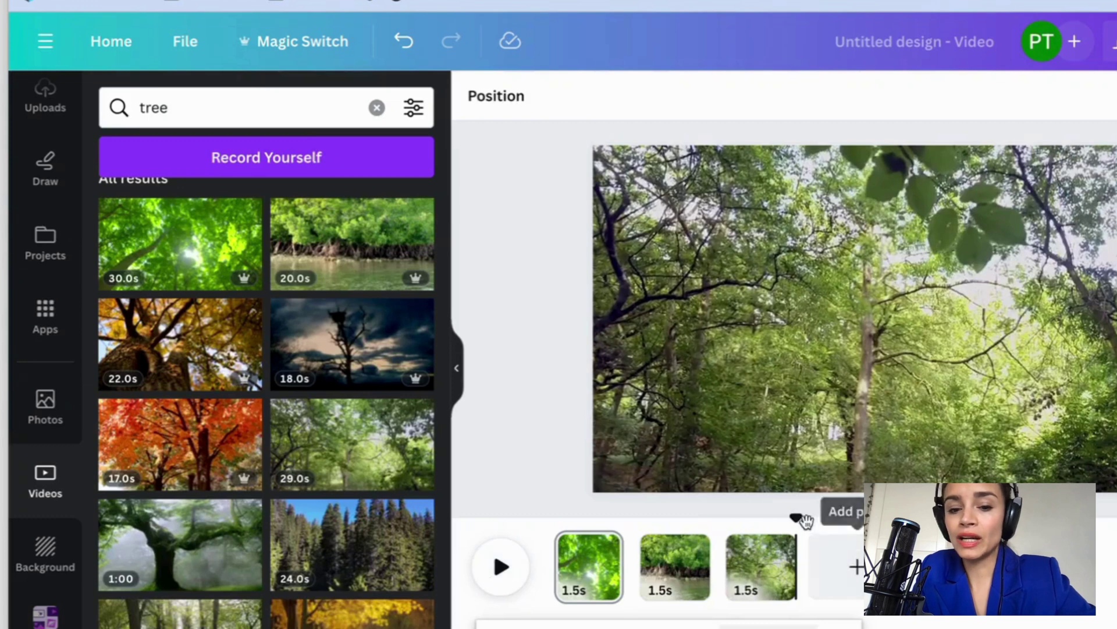
pyautogui.moveTo(796, 517); pyautogui.dragTo(521, 534)
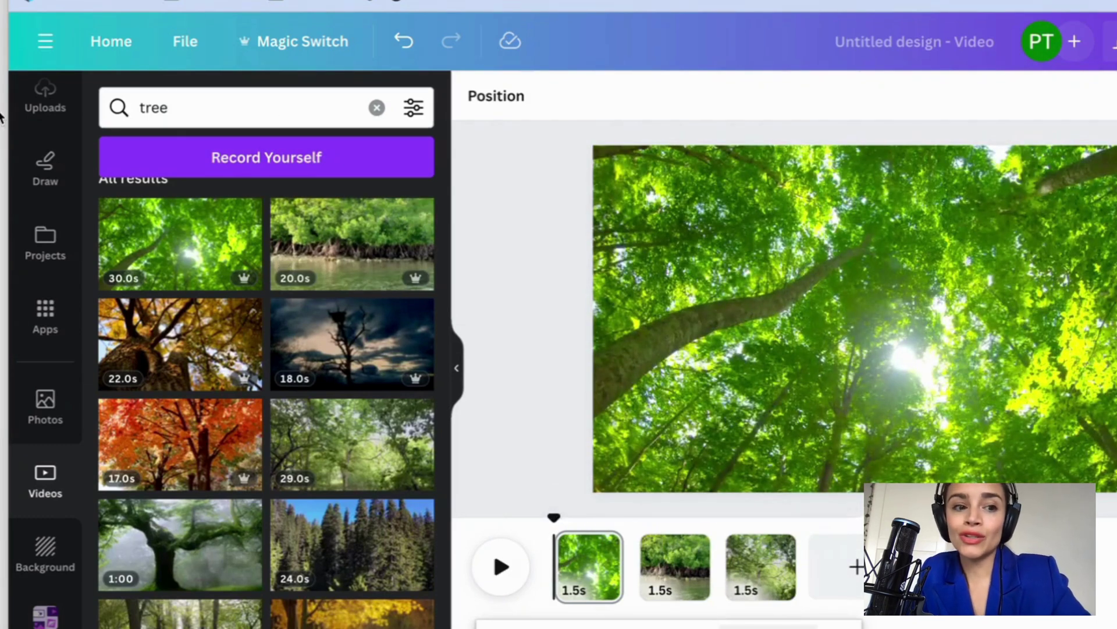
# - Insert the "Breaking News" text combination on the first page and enlarge it over the canopy clip
pyautogui.scroll(2, 44, 365)
pyautogui.scroll(2, 44, 365)
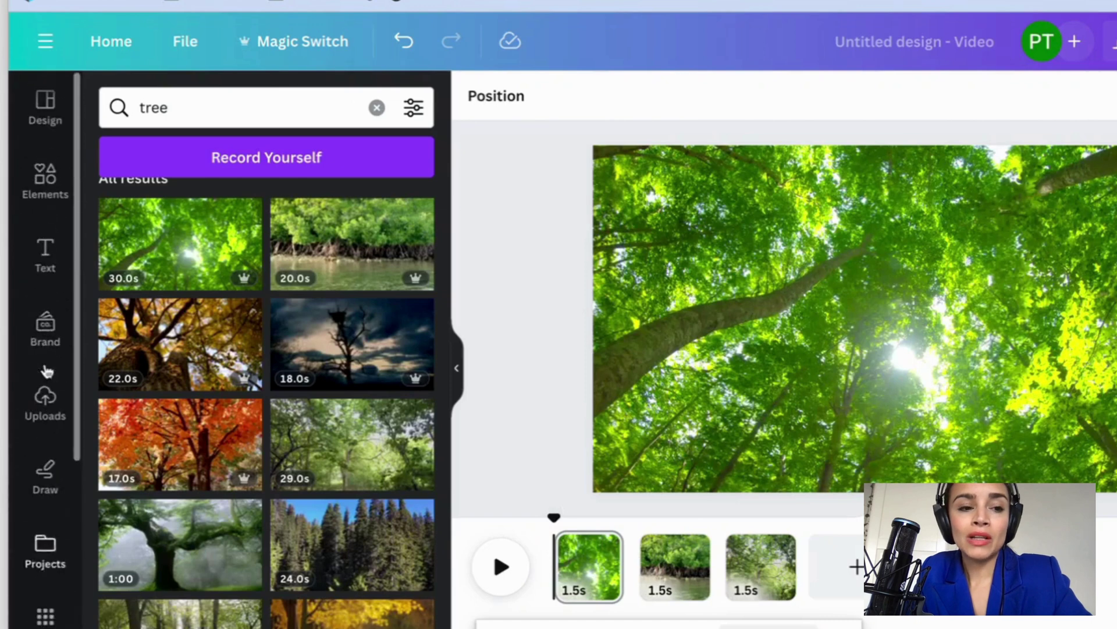
pyautogui.click(46, 252)
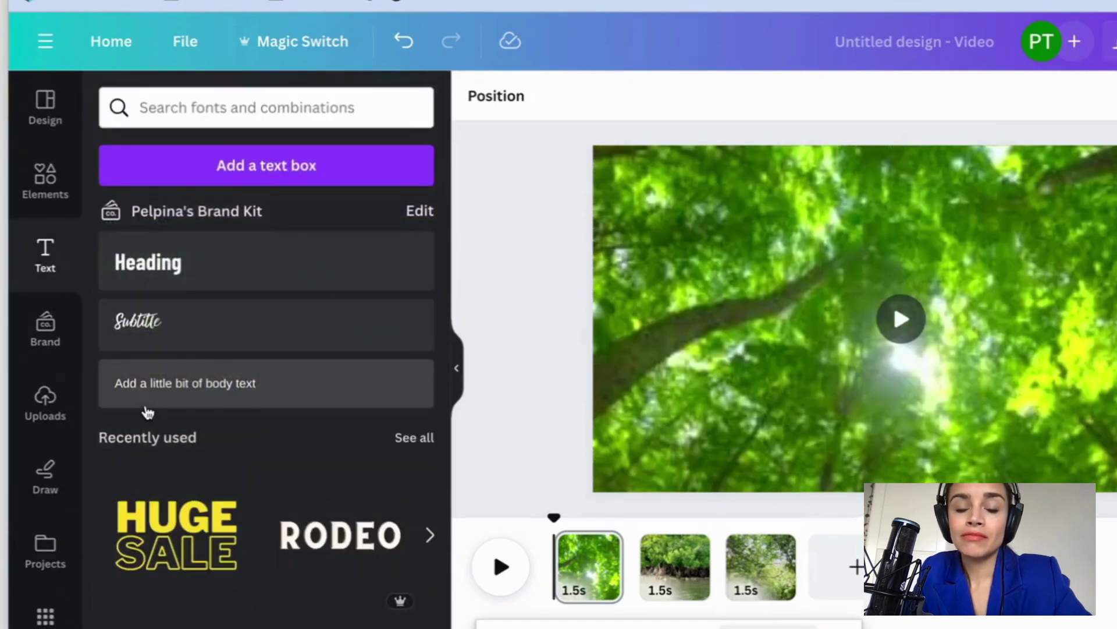
pyautogui.scroll(-10, 145, 412)
pyautogui.scroll(-5, 147, 411)
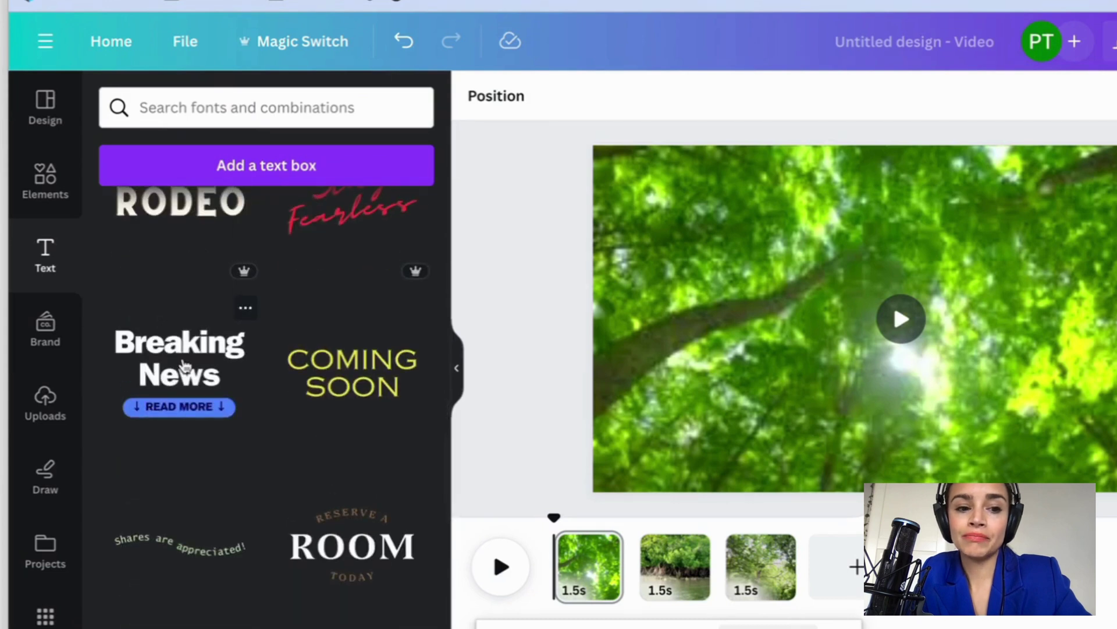
pyautogui.click(185, 365)
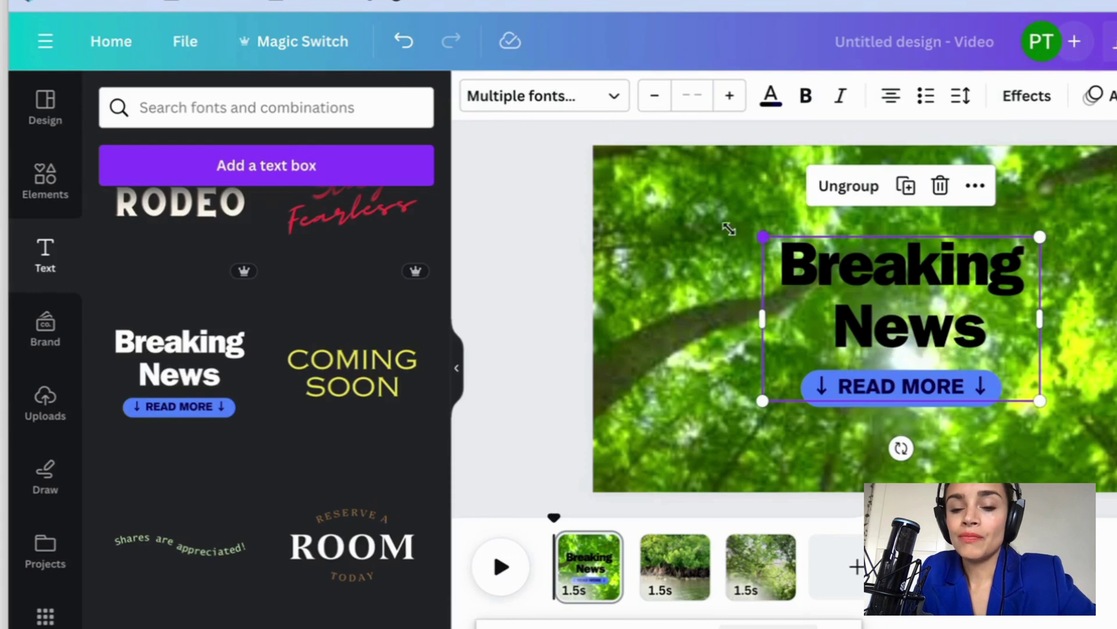
pyautogui.moveTo(763, 237); pyautogui.dragTo(691, 190)
pyautogui.moveTo(1040, 406); pyautogui.dragTo(1110, 438)
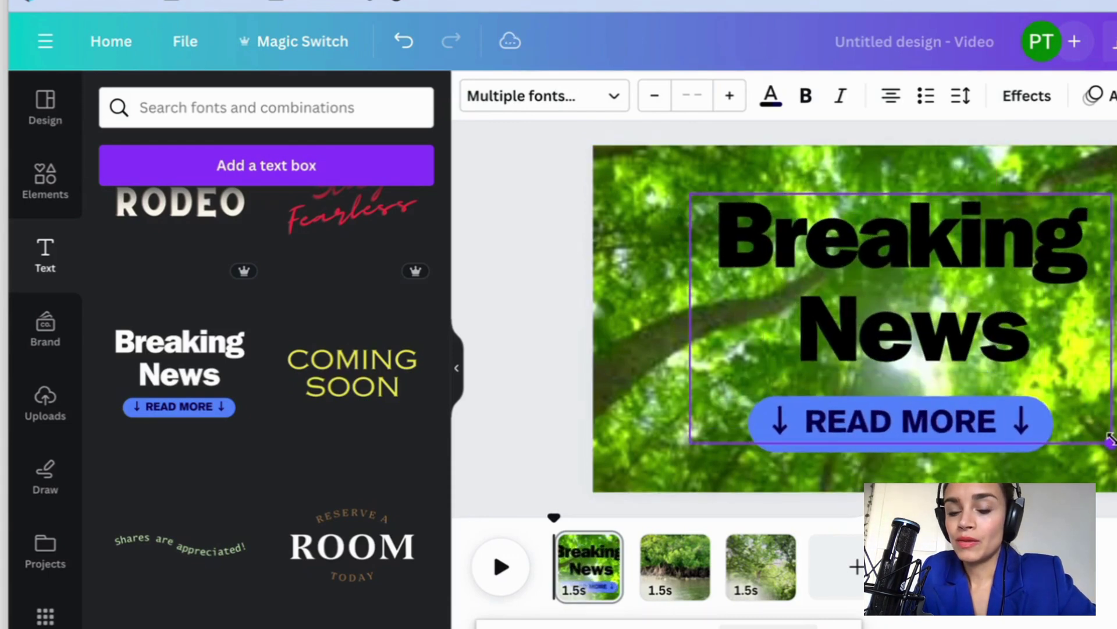
# - Replace the "Breaking News" heading text with "TREE BROCHURE"
pyautogui.doubleClick(999, 327)
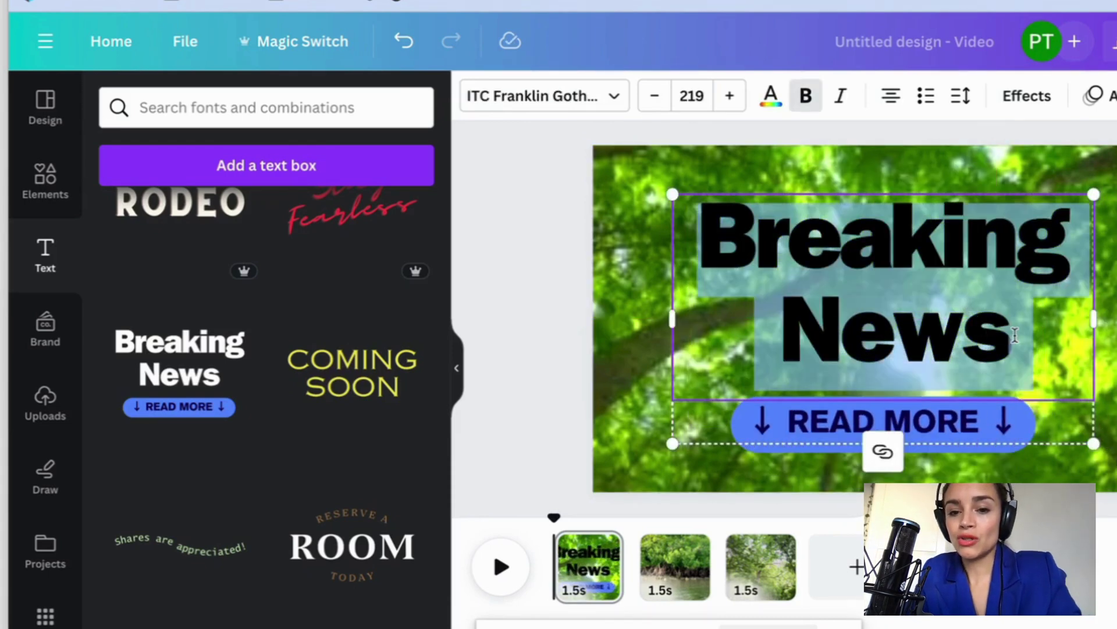
pyautogui.write('TREE BRODUC')
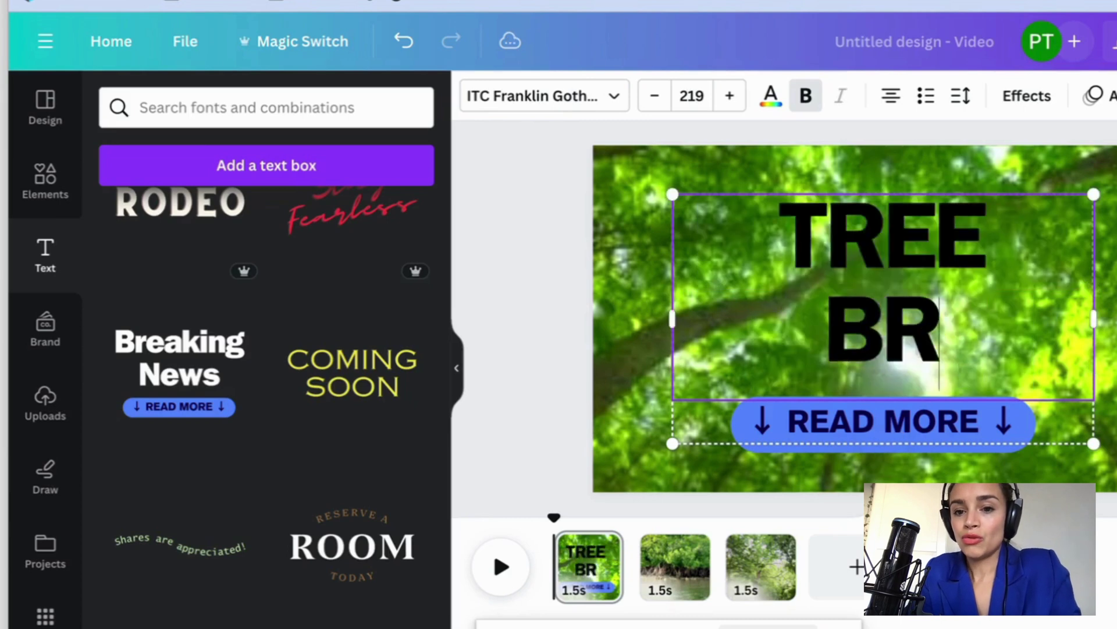
pyautogui.press('BackSpace')
pyautogui.press('BackSpace')
pyautogui.write('CHURE')
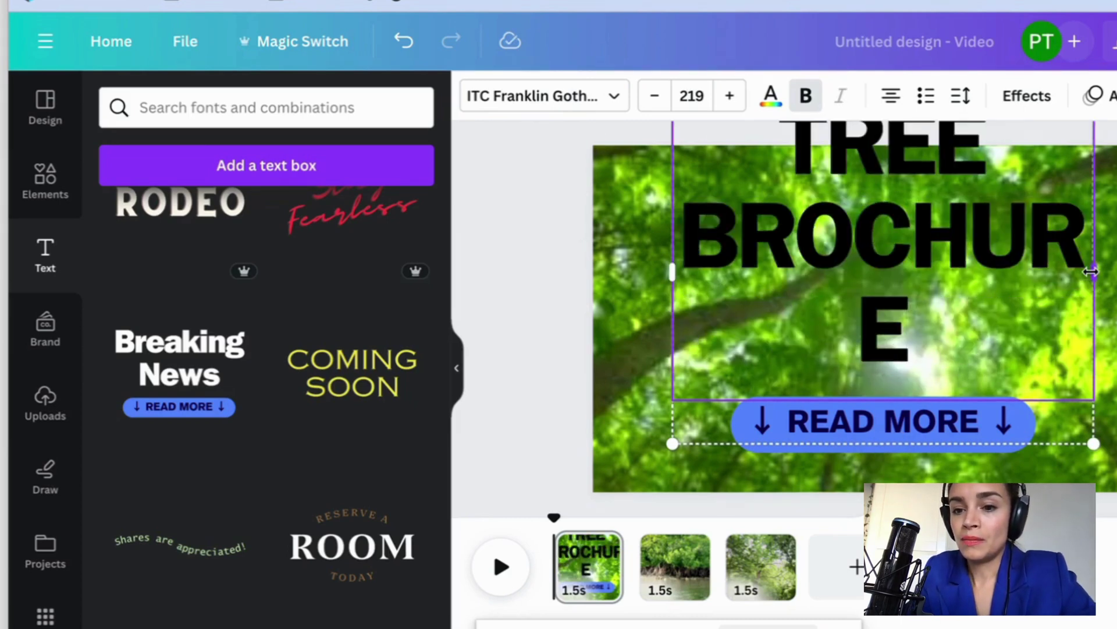
# - Widen the heading's text box so BROCHURE fits on one line, and shift the text group back onto the page
pyautogui.moveTo(1094, 272); pyautogui.dragTo(1114, 272)
pyautogui.moveTo(1018, 264); pyautogui.dragTo(1020, 303)
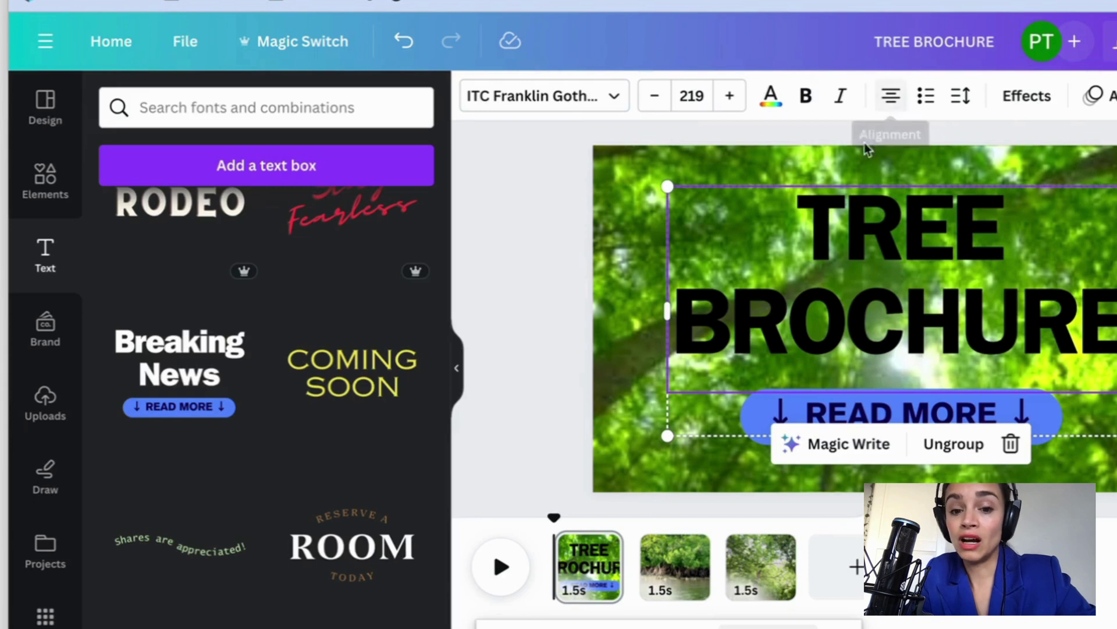
pyautogui.moveTo(831, 359); pyautogui.dragTo(820, 359)
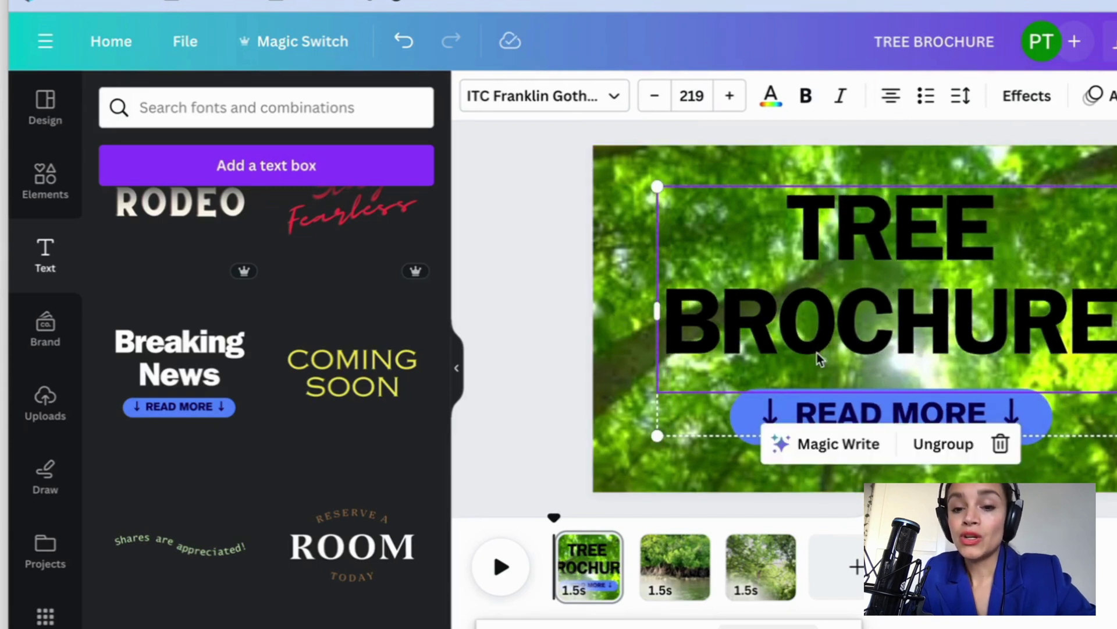
pyautogui.click(877, 504)
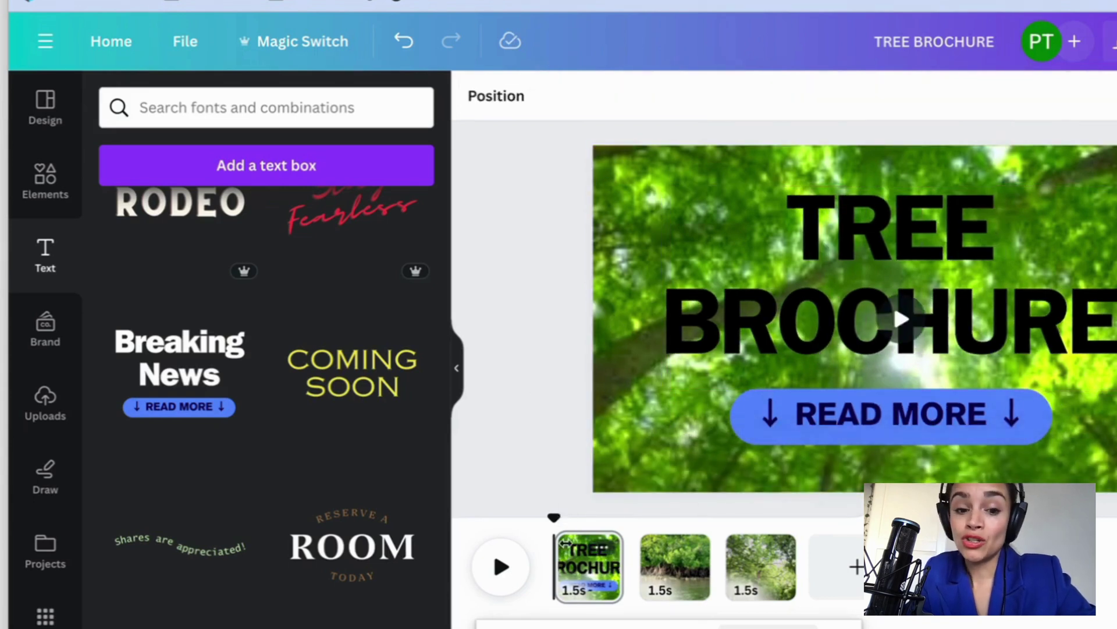
pyautogui.click(841, 406)
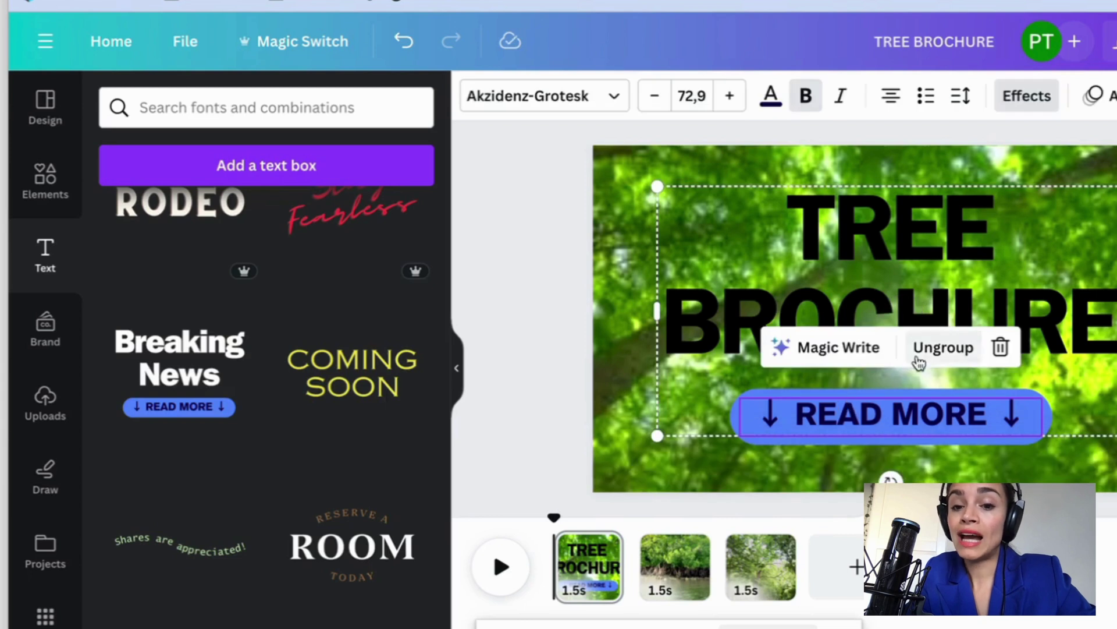
pyautogui.click(948, 274)
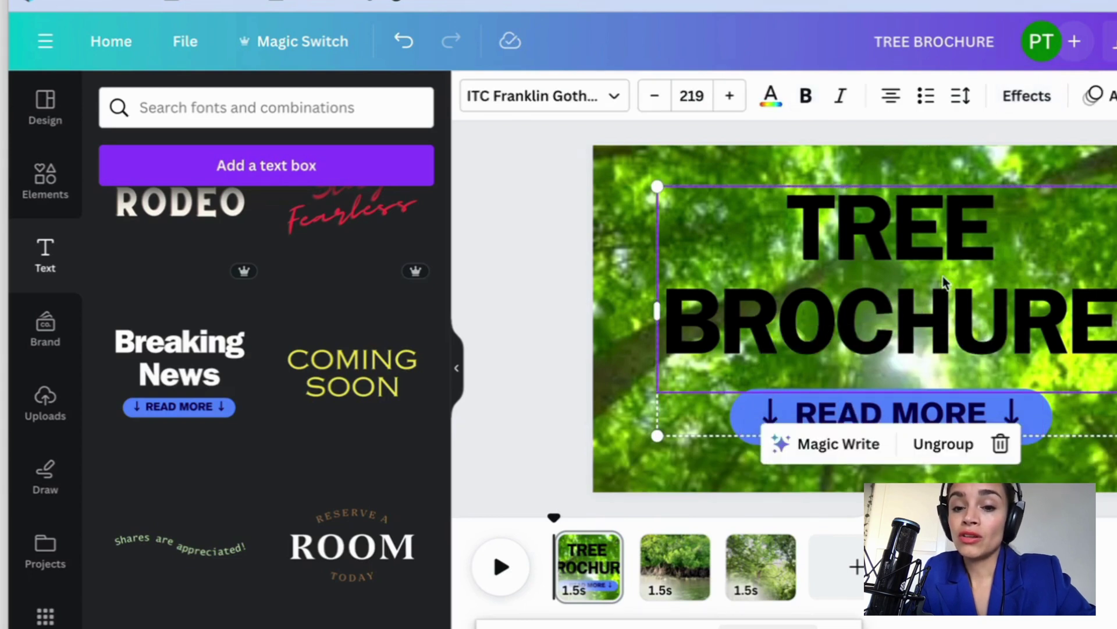
pyautogui.click(1096, 414)
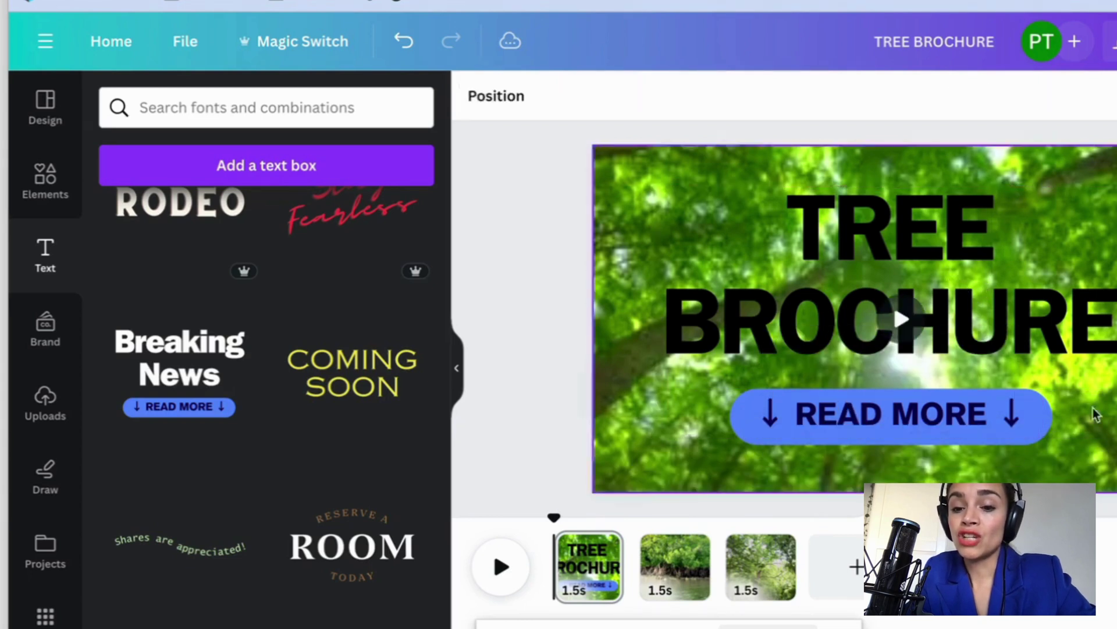
pyautogui.click(952, 426)
pyautogui.doubleClick(958, 433)
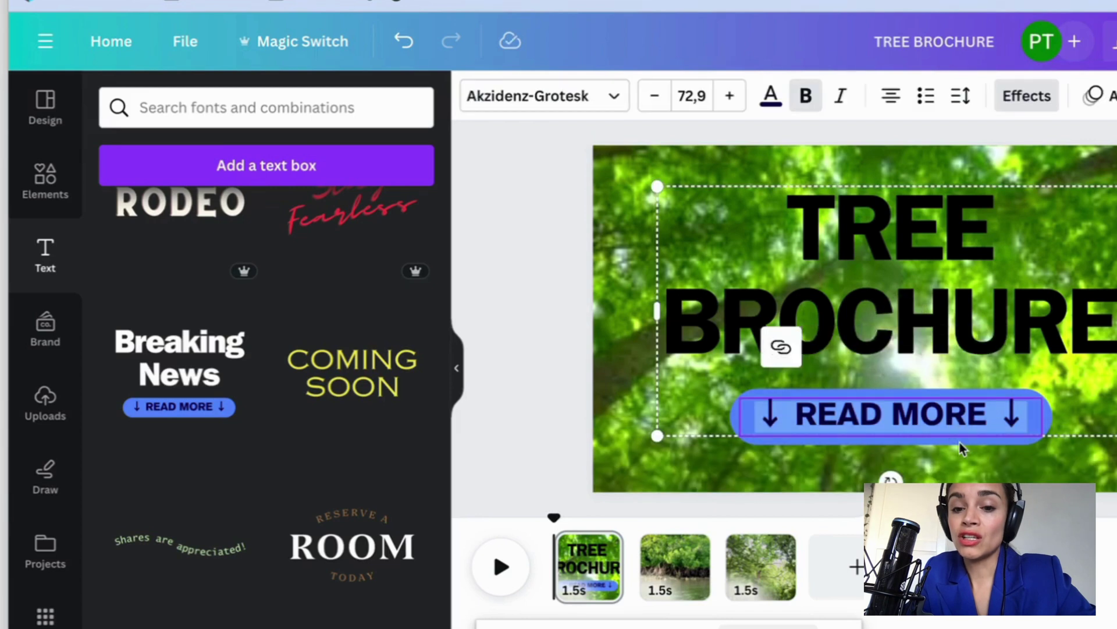
pyautogui.tripleClick(991, 433)
pyautogui.press('Escape')
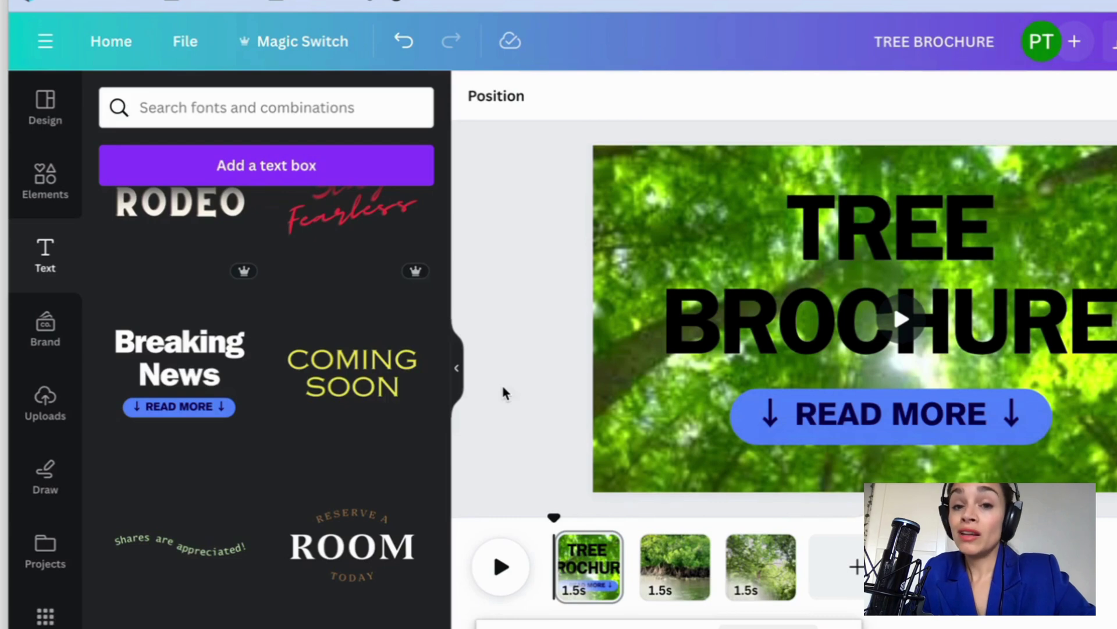
# - Search the audio elements for "peaceful" and listen to a preview of the track "Peace"
pyautogui.click(48, 185)
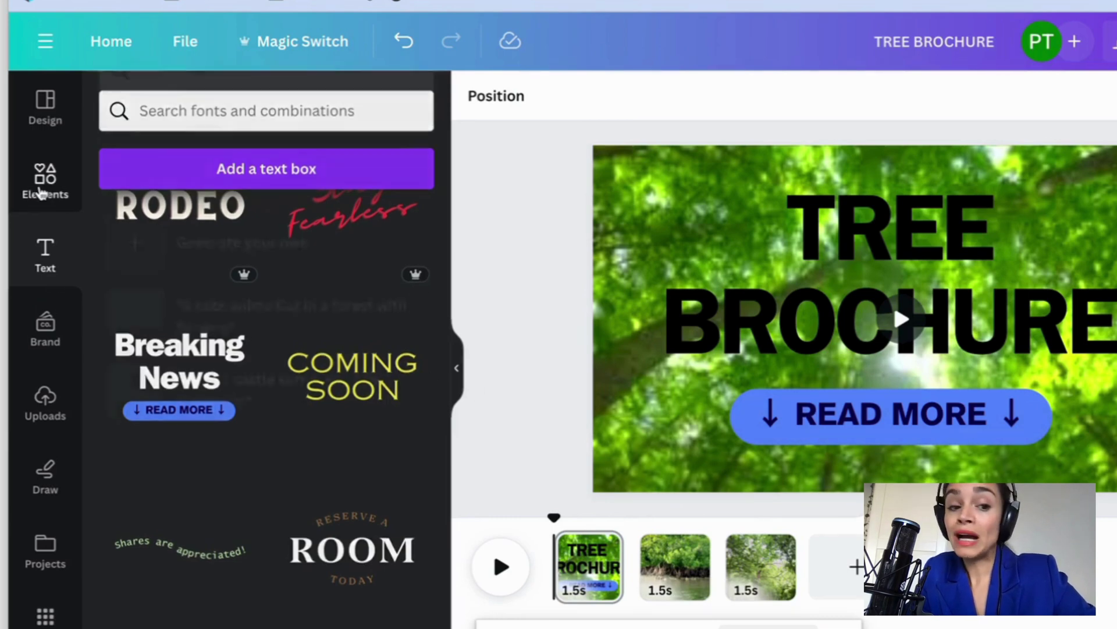
pyautogui.scroll(-10, 225, 353)
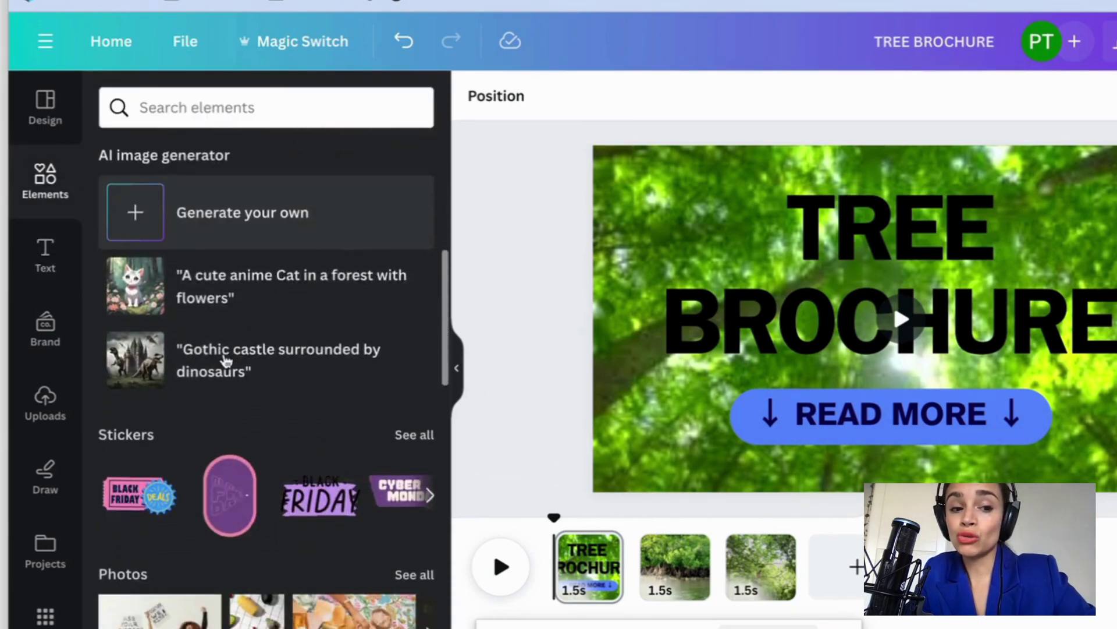
pyautogui.scroll(-5, 226, 357)
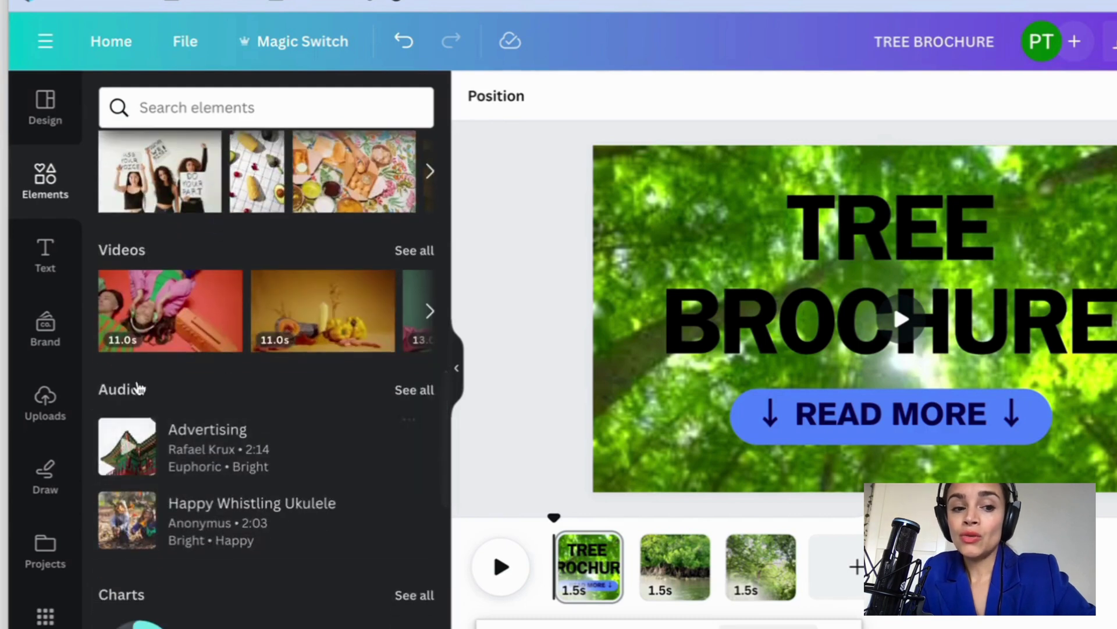
pyautogui.click(411, 391)
pyautogui.click(181, 151)
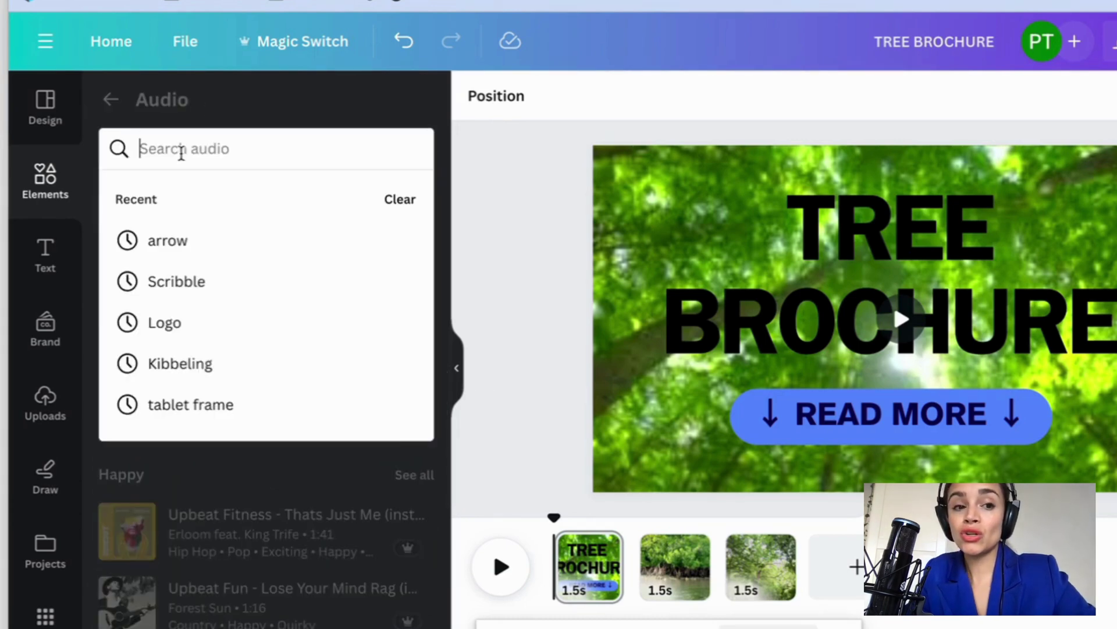
pyautogui.write('peaceful')
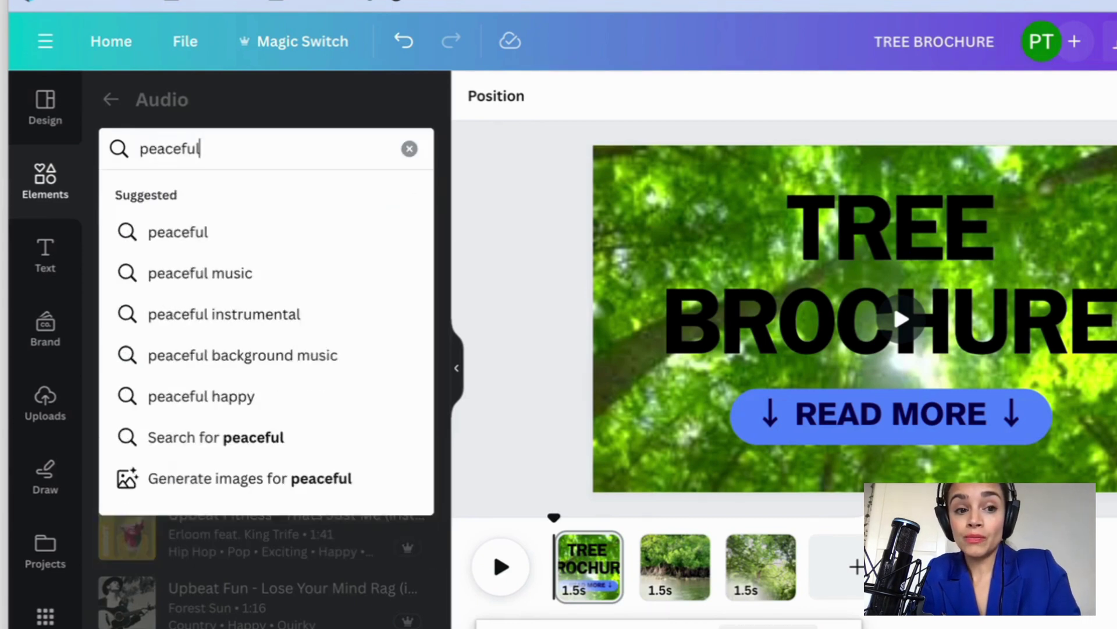
pyautogui.press('Return')
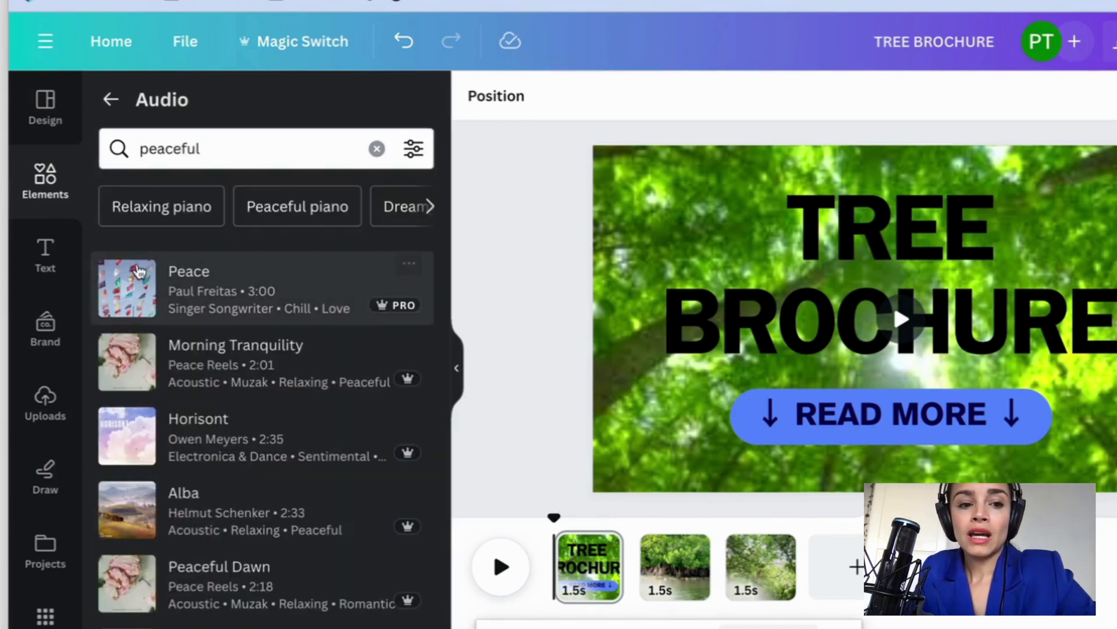
pyautogui.click(135, 291)
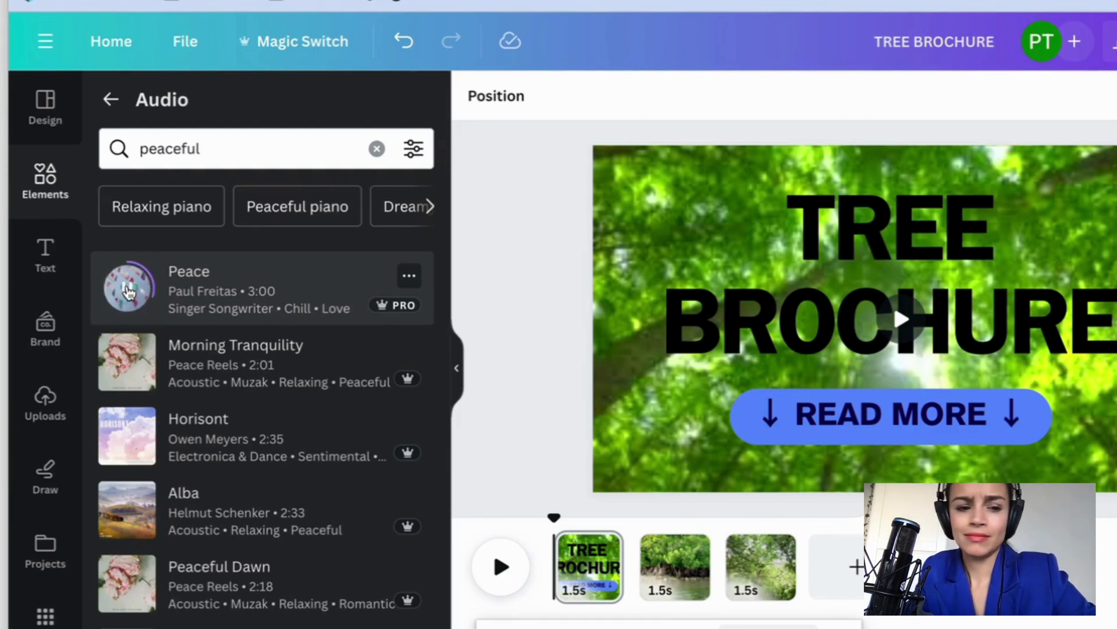
pyautogui.click(129, 291)
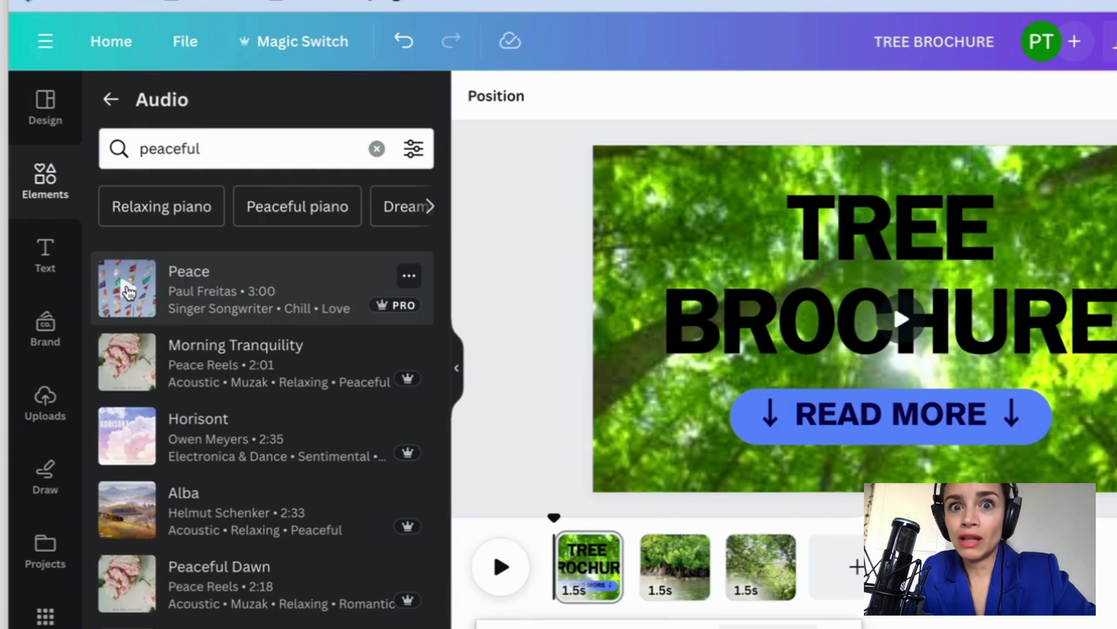
# - Add the track "Peace" beneath the video pages in the timeline, play the video through, and move the playhead back to the first page
pyautogui.moveTo(250, 284); pyautogui.dragTo(550, 588)
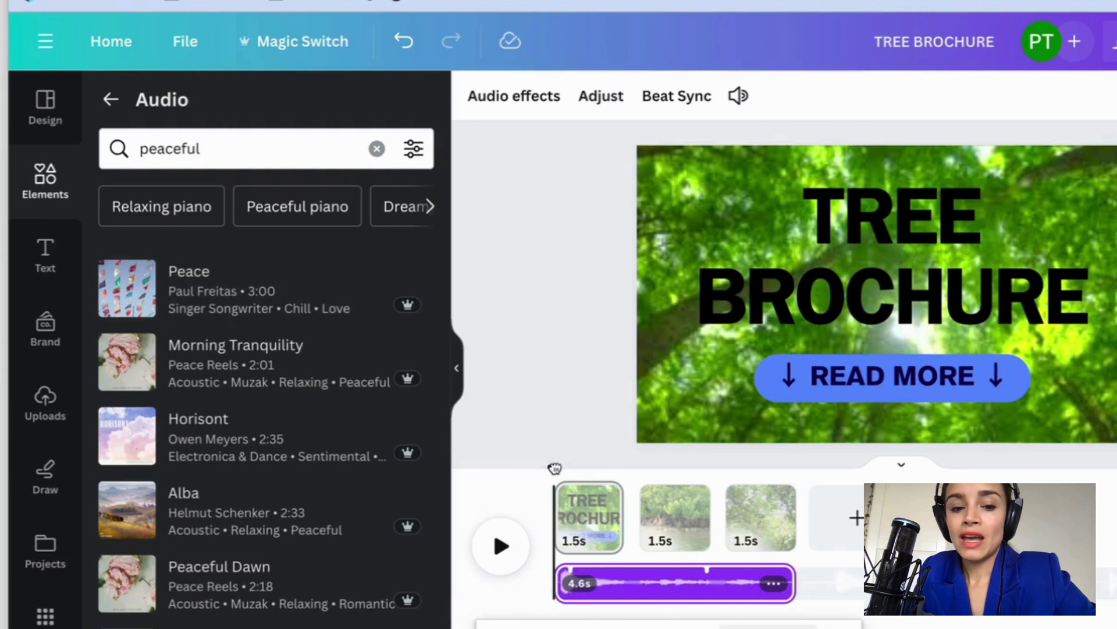
pyautogui.click(498, 546)
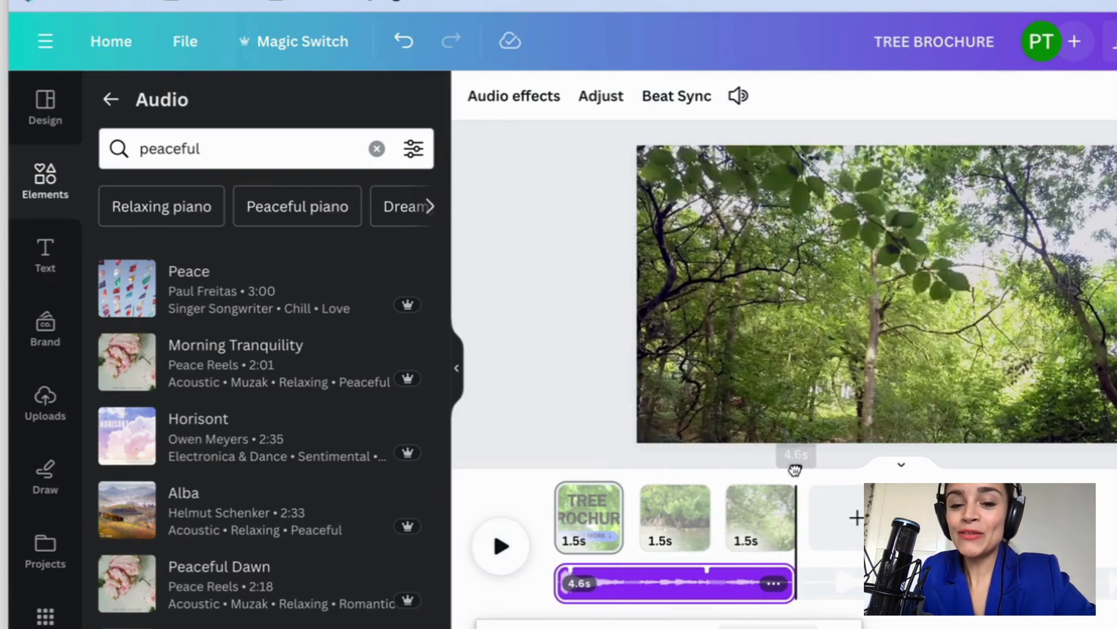
pyautogui.moveTo(796, 469); pyautogui.dragTo(593, 473)
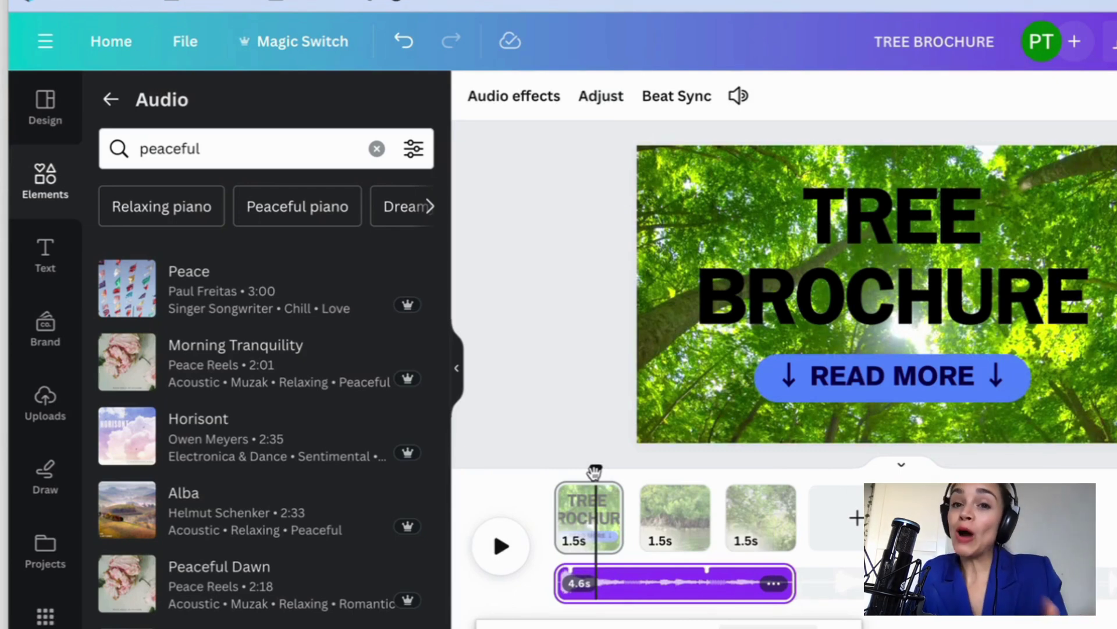
# - Examine the fade-in and fade-out effects available for the "Peace" track, and deselect the track
pyautogui.click(526, 101)
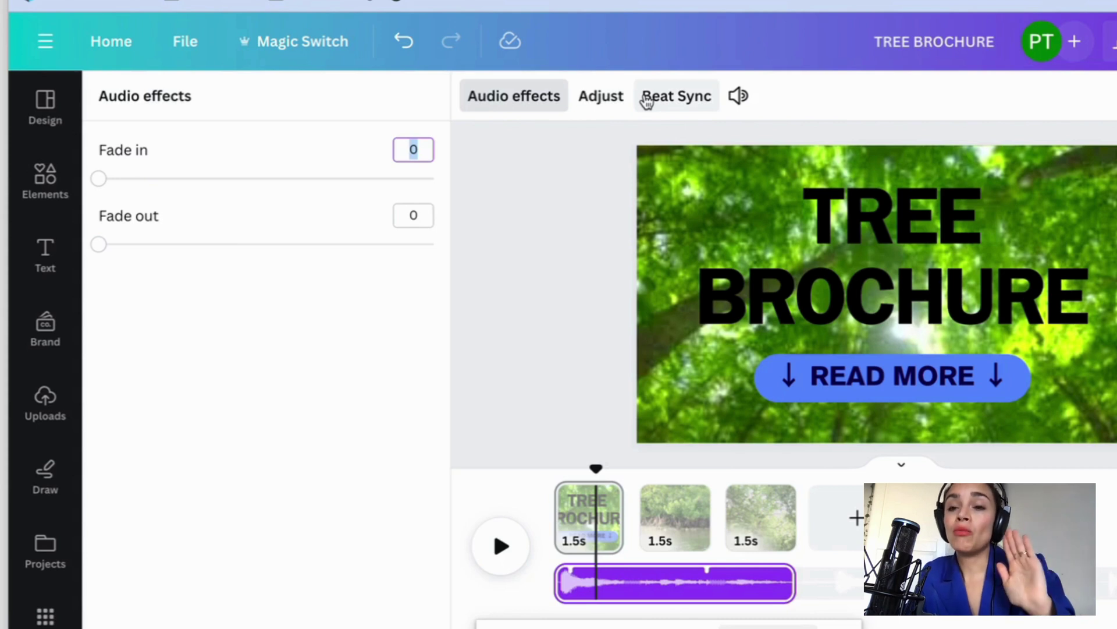
pyautogui.click(1116, 496)
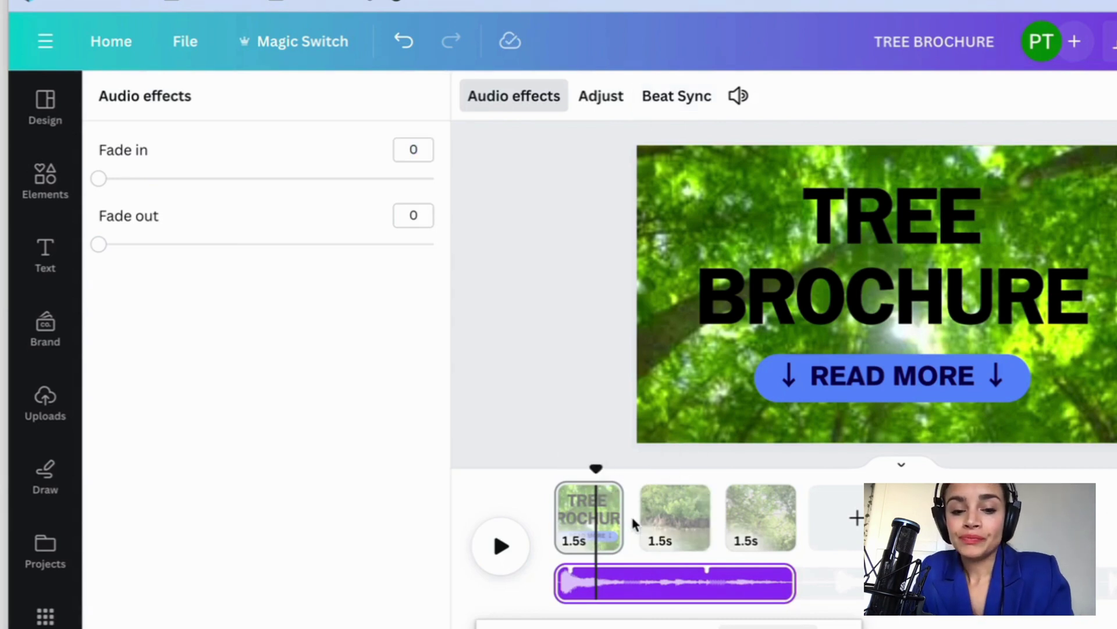
pyautogui.moveTo(634, 522)
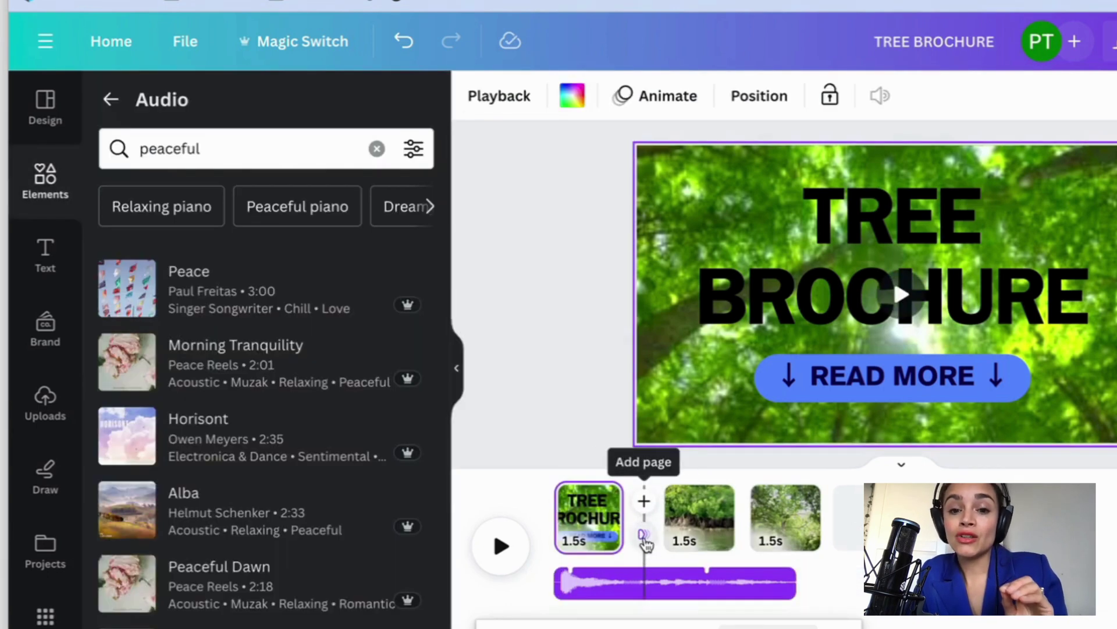
pyautogui.moveTo(277, 441)
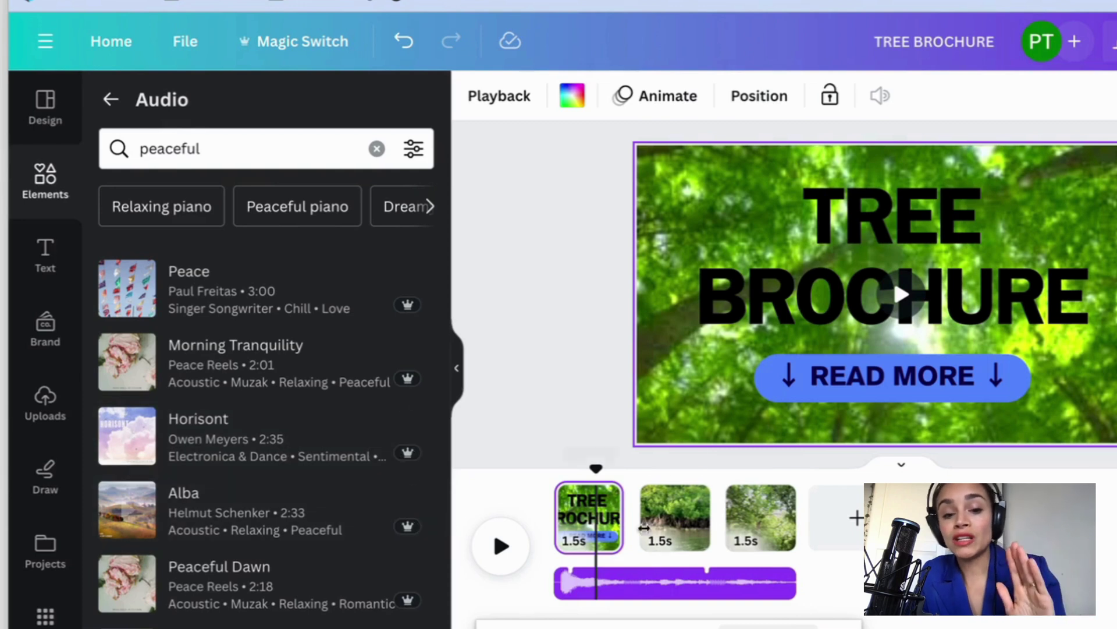
pyautogui.moveTo(635, 536)
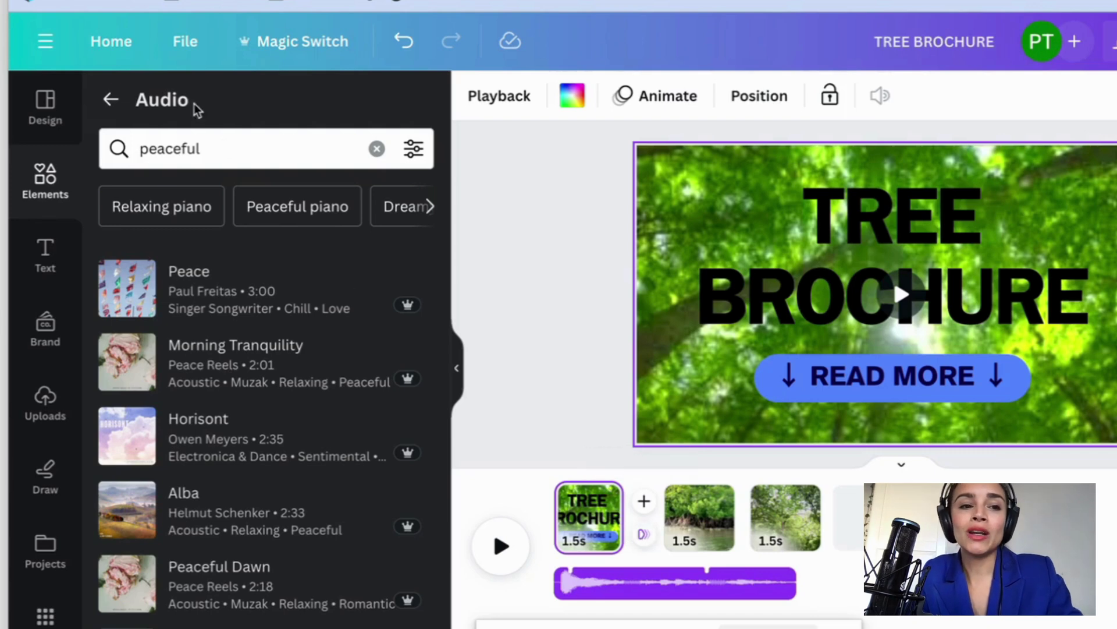
# - Leave the TREE BROCHURE video design and return to the home page
pyautogui.click(87, 45)
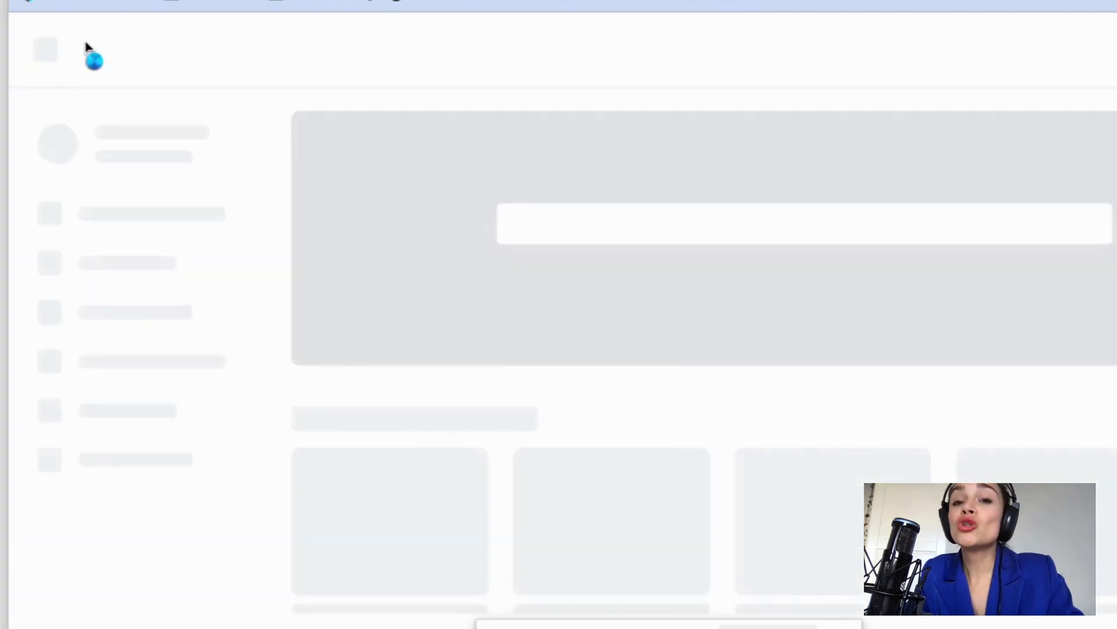